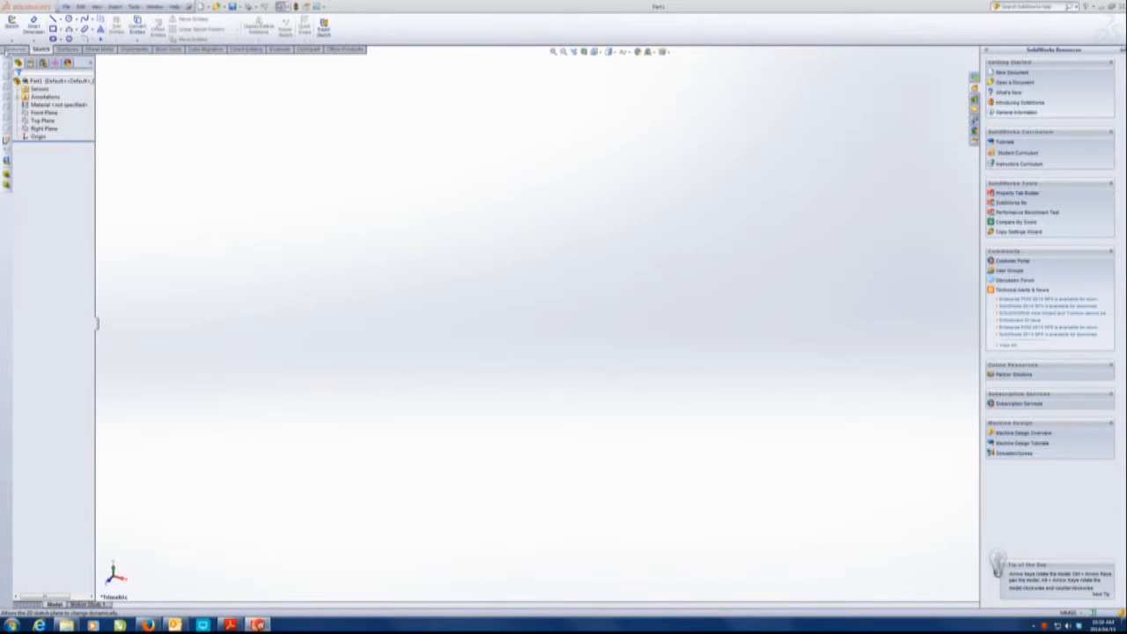
{"action": "left_click", "coordinate": [13, 49]}
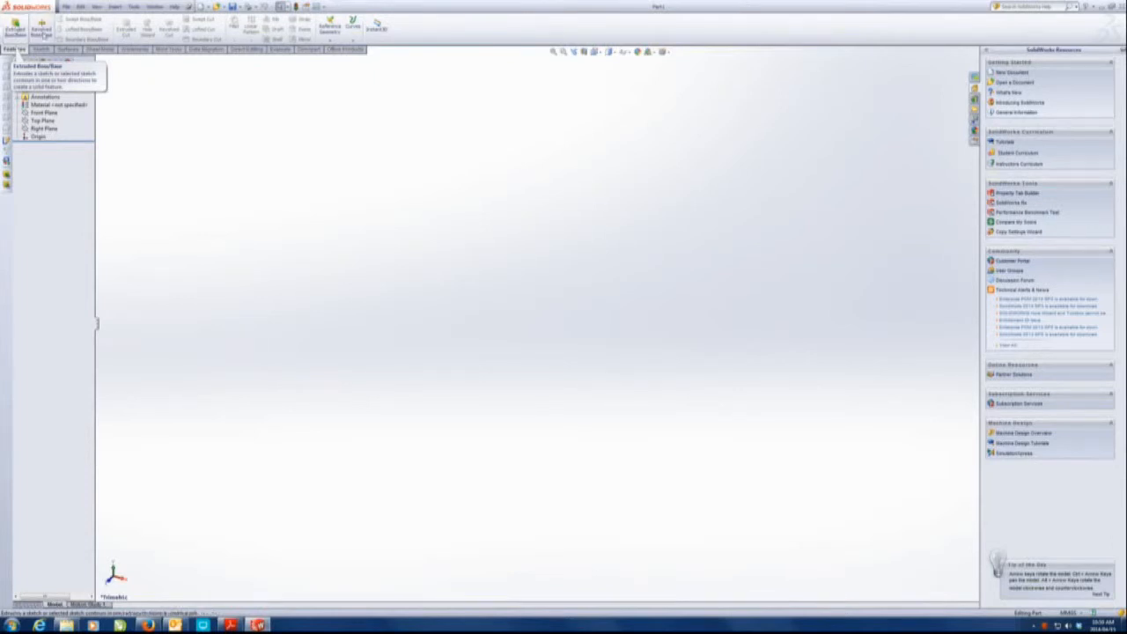
{"action": "left_click", "coordinate": [41, 50]}
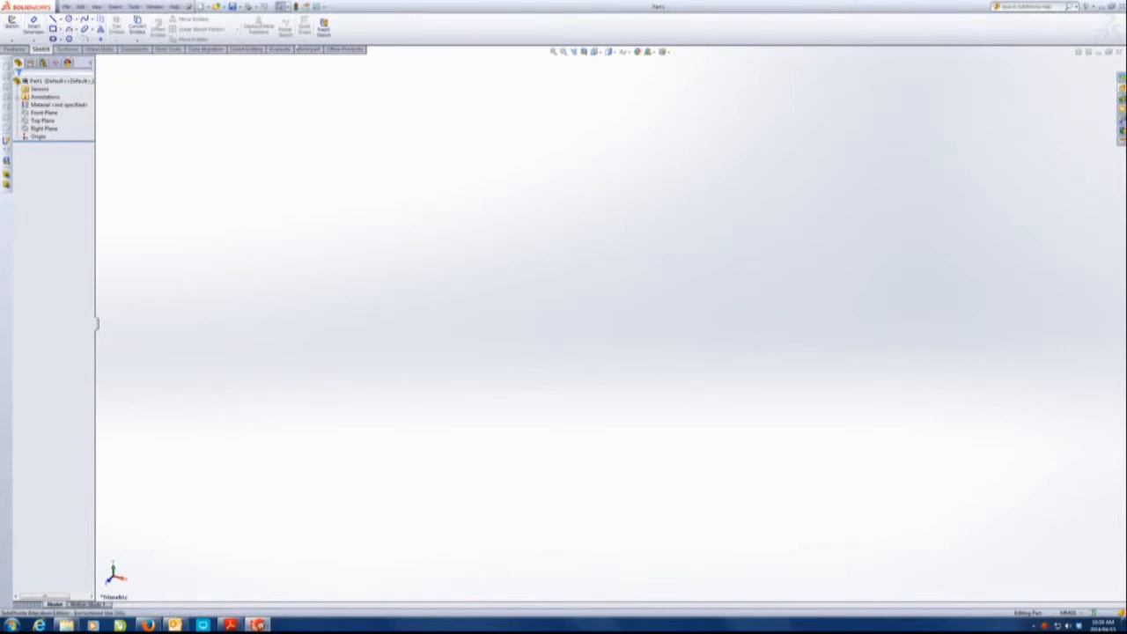
{"action": "right_click", "coordinate": [429, 30]}
{"action": "left_click", "coordinate": [327, 97]}
- Hide the Surfaces, Sheet Metal and Weldments tool sets from the CommandManager
{"action": "right_click", "coordinate": [347, 53]}
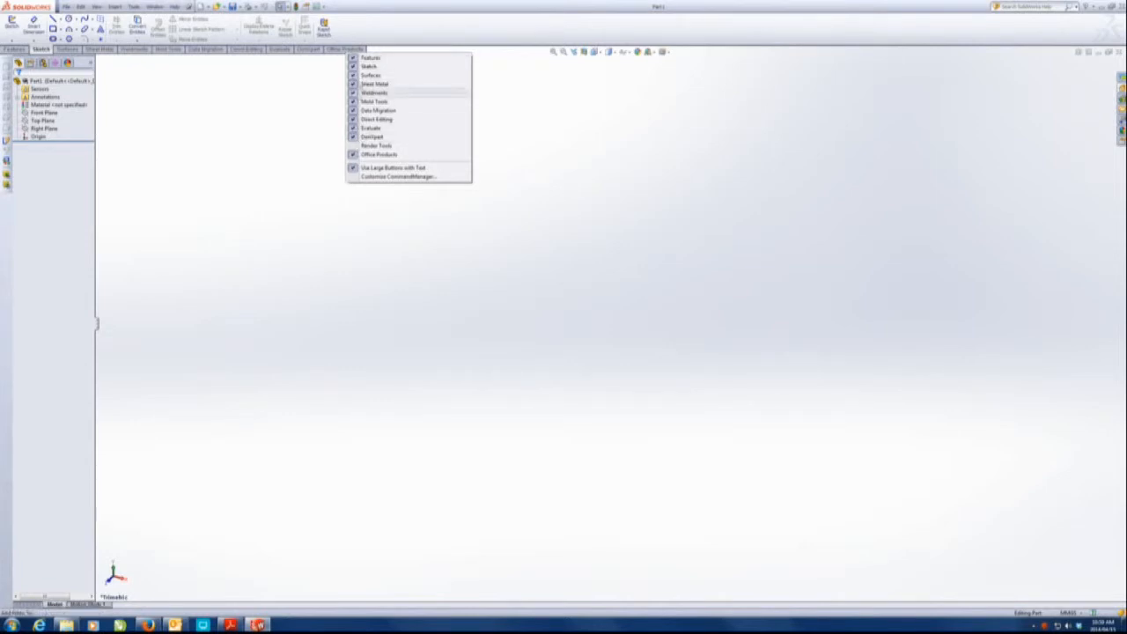
{"action": "left_click", "coordinate": [368, 76]}
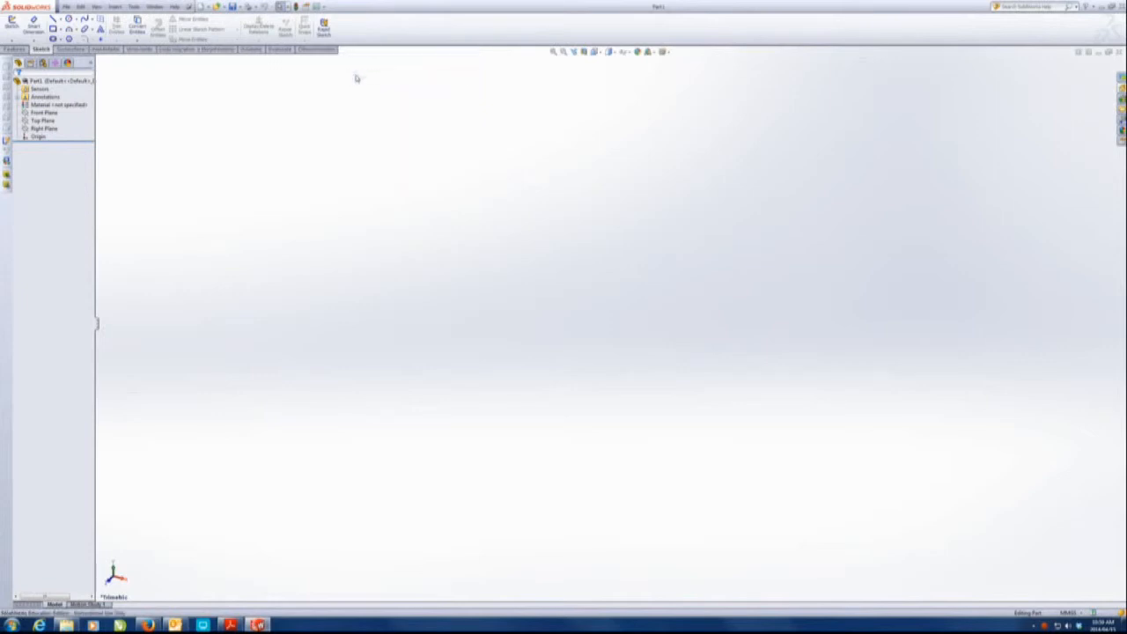
{"action": "right_click", "coordinate": [322, 51]}
{"action": "left_click", "coordinate": [350, 84]}
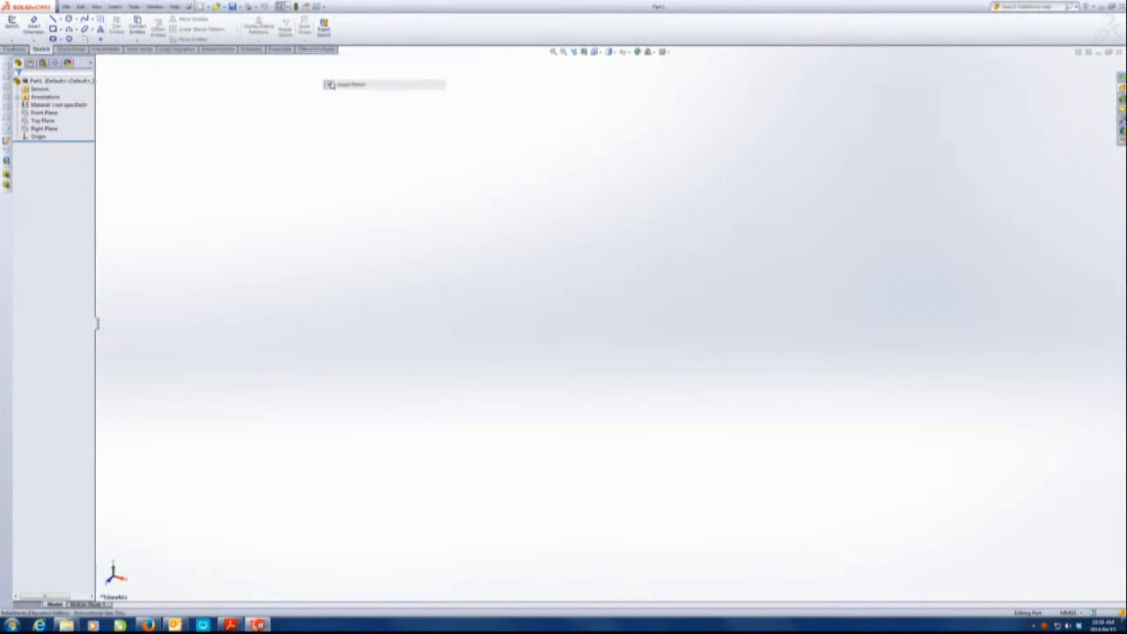
{"action": "right_click", "coordinate": [297, 50]}
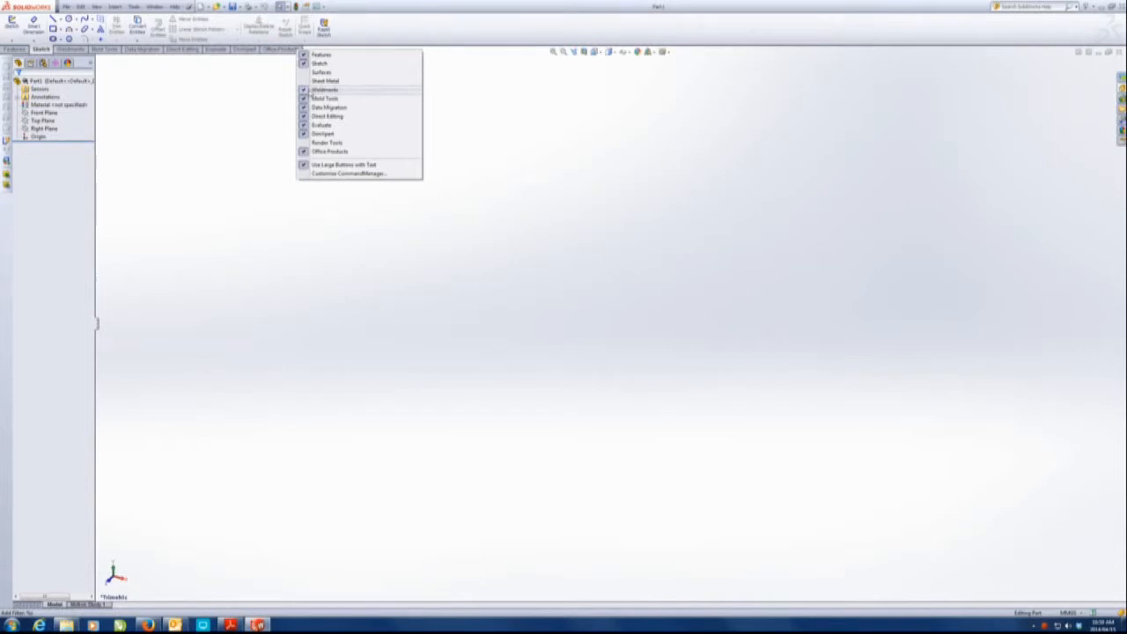
{"action": "left_click", "coordinate": [324, 89]}
- Hide the Mold Tools, Data Migration and Direct Editing tool sets from the CommandManager
{"action": "right_click", "coordinate": [264, 50]}
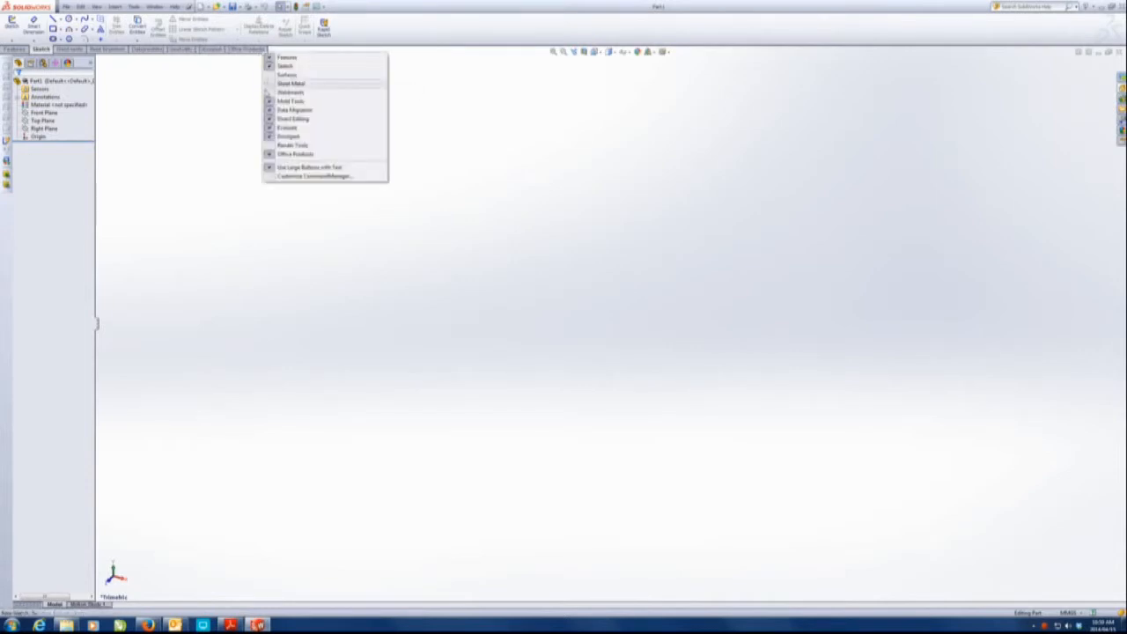
{"action": "left_click", "coordinate": [291, 102]}
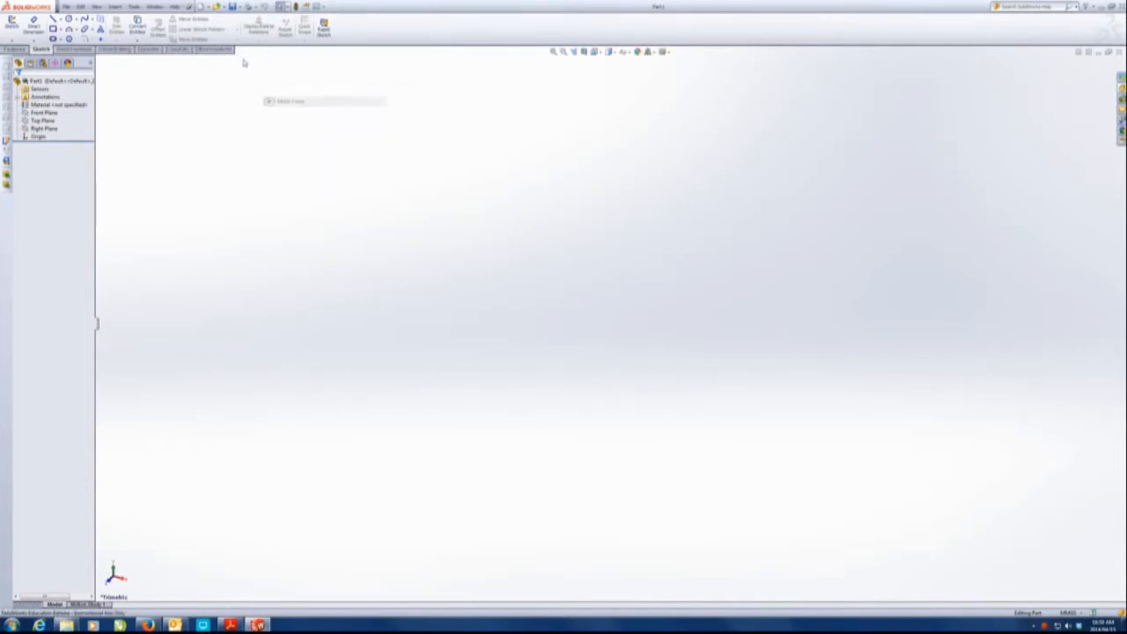
{"action": "right_click", "coordinate": [225, 50]}
{"action": "left_click", "coordinate": [240, 108]}
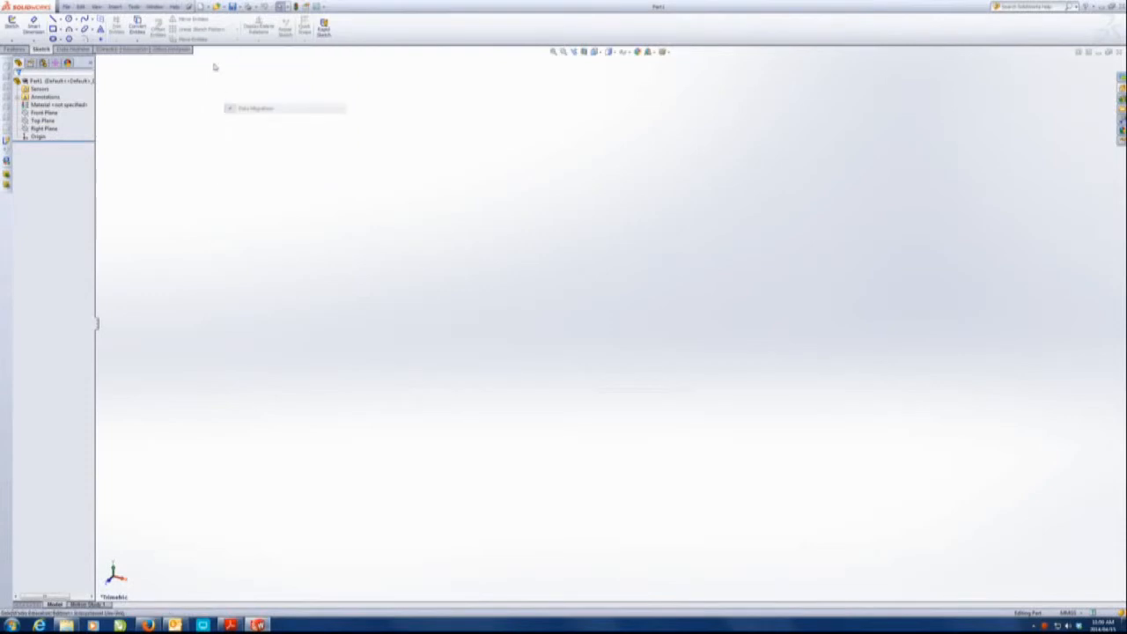
{"action": "right_click", "coordinate": [178, 50]}
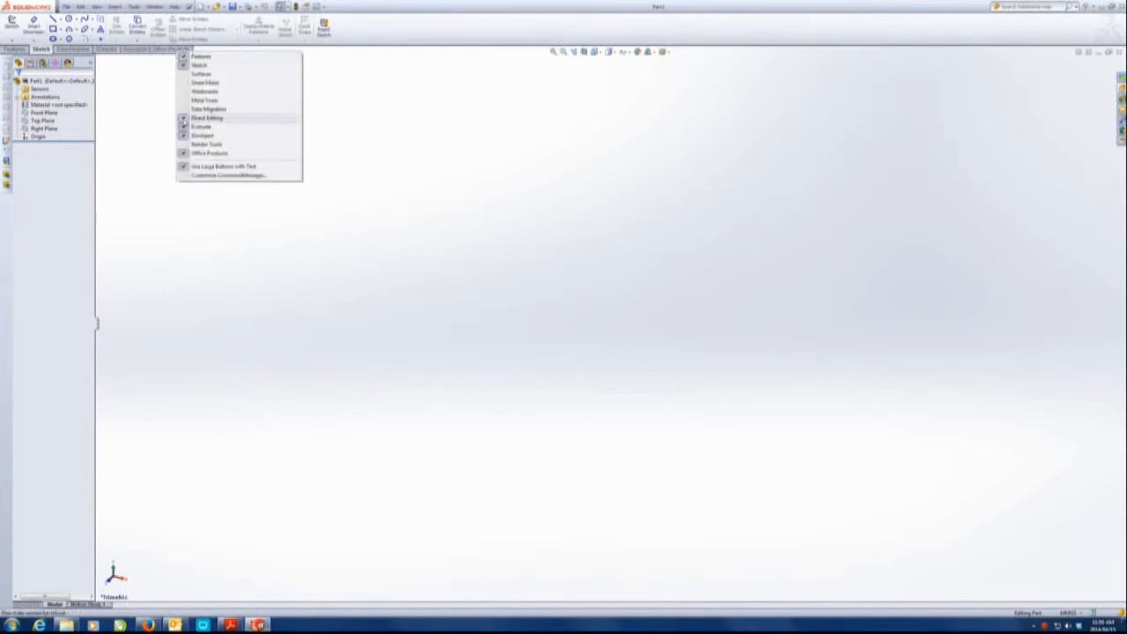
{"action": "left_click", "coordinate": [207, 118]}
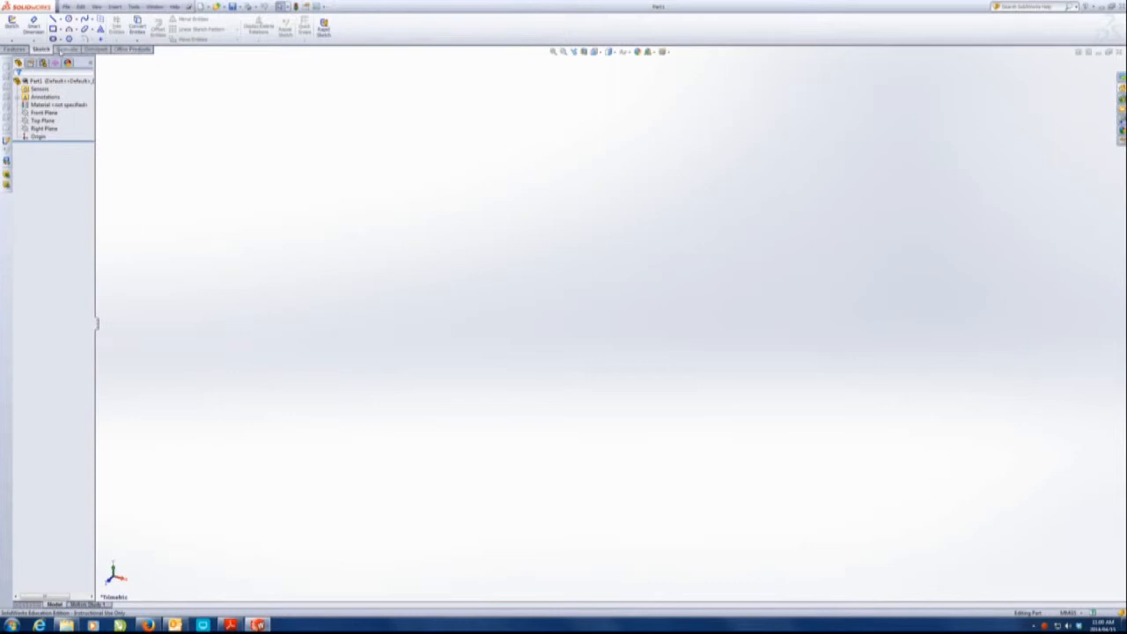
{"action": "right_click", "coordinate": [132, 51]}
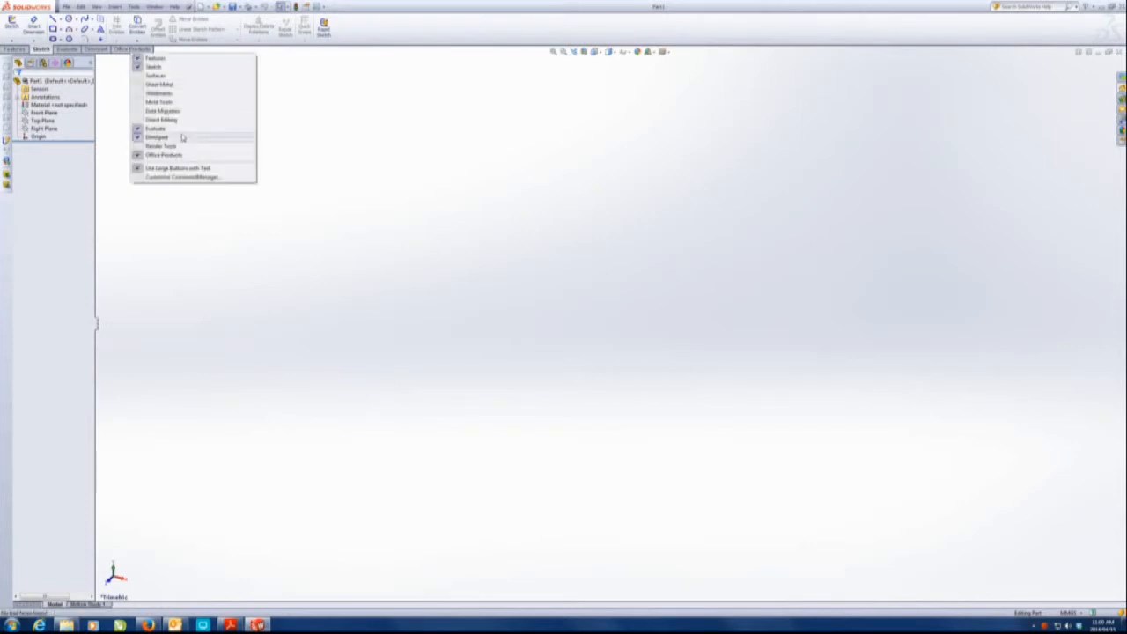
{"action": "right_click", "coordinate": [357, 30]}
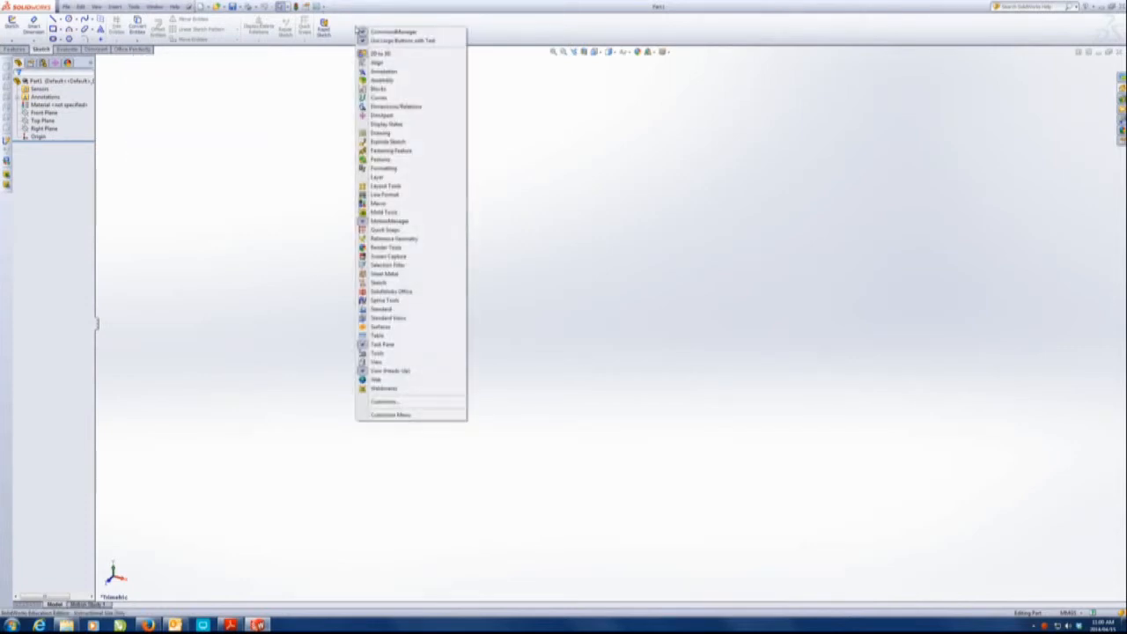
{"action": "left_click", "coordinate": [176, 83]}
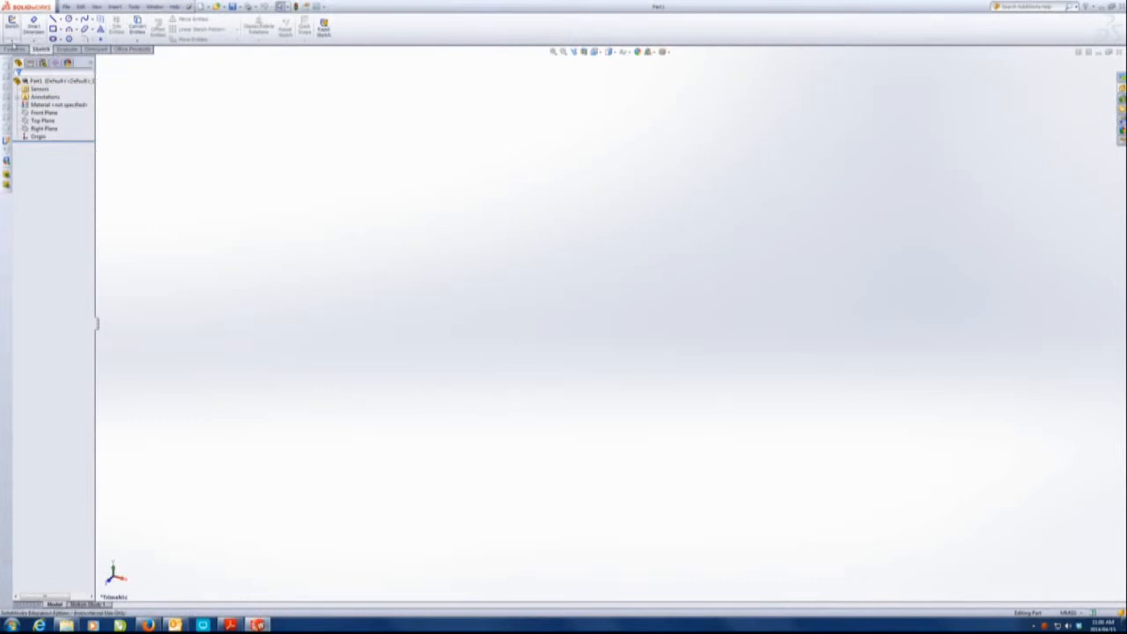
- Look through the available variants of the rectangle, line, circle and spline sketch tools
{"action": "left_click", "coordinate": [59, 29]}
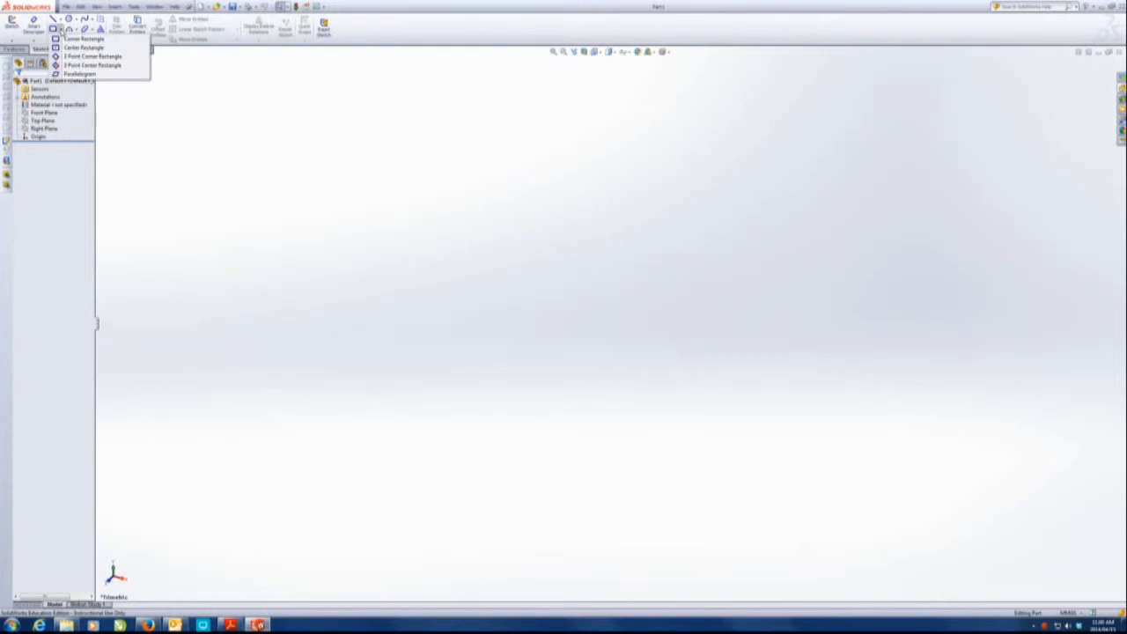
{"action": "left_click", "coordinate": [61, 30]}
{"action": "left_click", "coordinate": [59, 19]}
{"action": "left_click", "coordinate": [60, 20]}
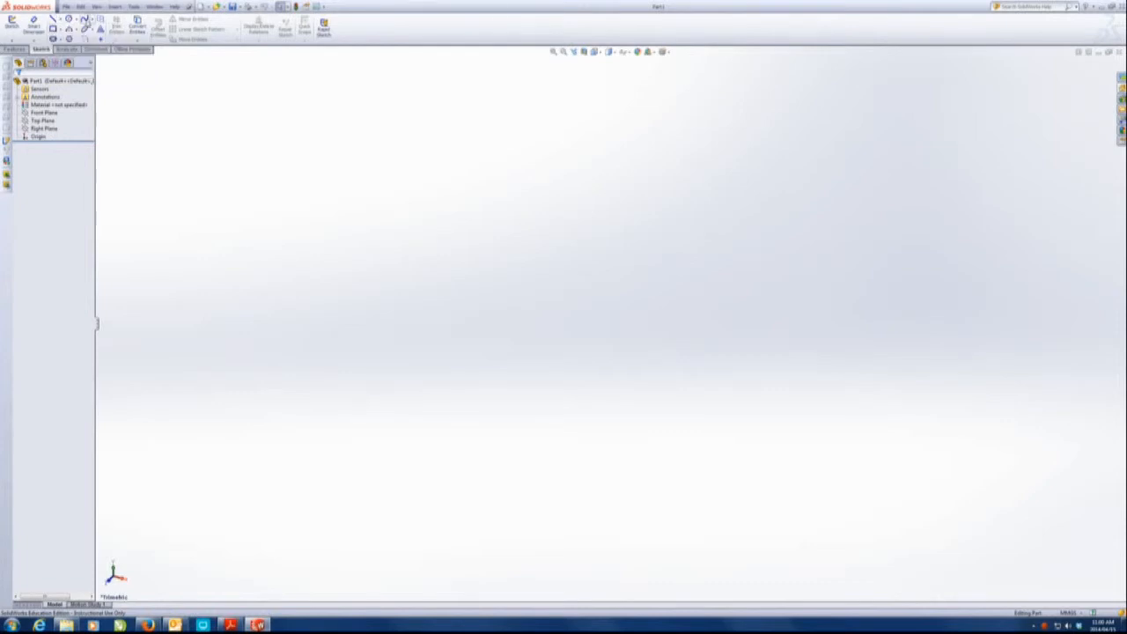
{"action": "left_click", "coordinate": [77, 21]}
{"action": "left_click", "coordinate": [77, 21]}
{"action": "left_click", "coordinate": [92, 20]}
{"action": "left_click", "coordinate": [92, 20]}
{"action": "left_click", "coordinate": [76, 19]}
- Open the finished bracket part and roll its feature history back to just after the first boss extrusion
{"action": "left_click", "coordinate": [65, 6]}
{"action": "left_click", "coordinate": [82, 28]}
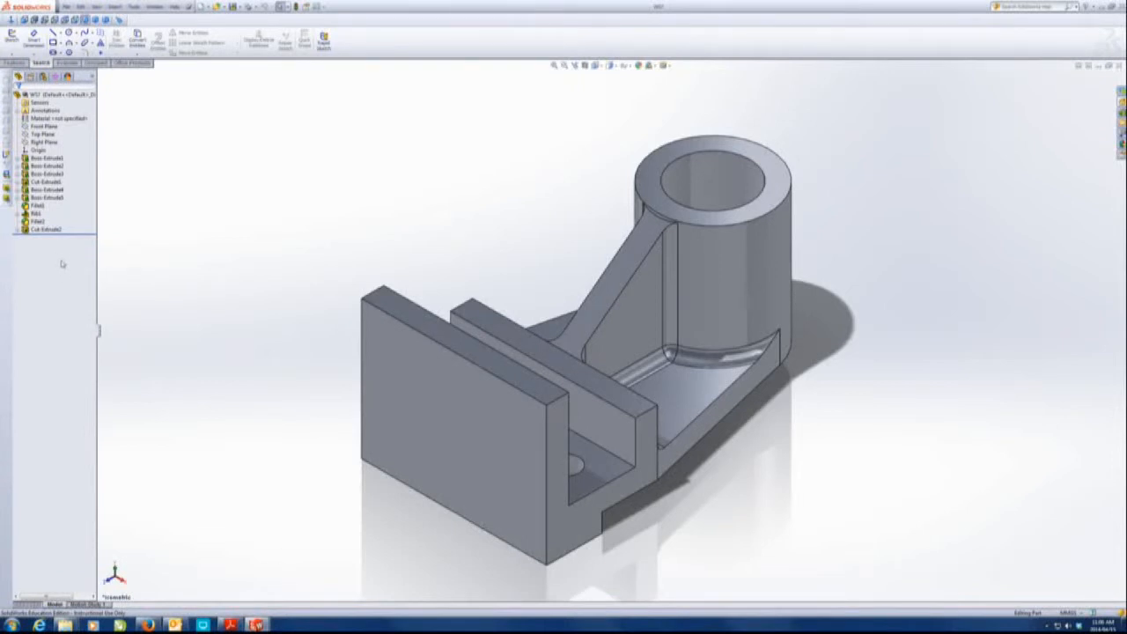
{"action": "left_click", "coordinate": [46, 158]}
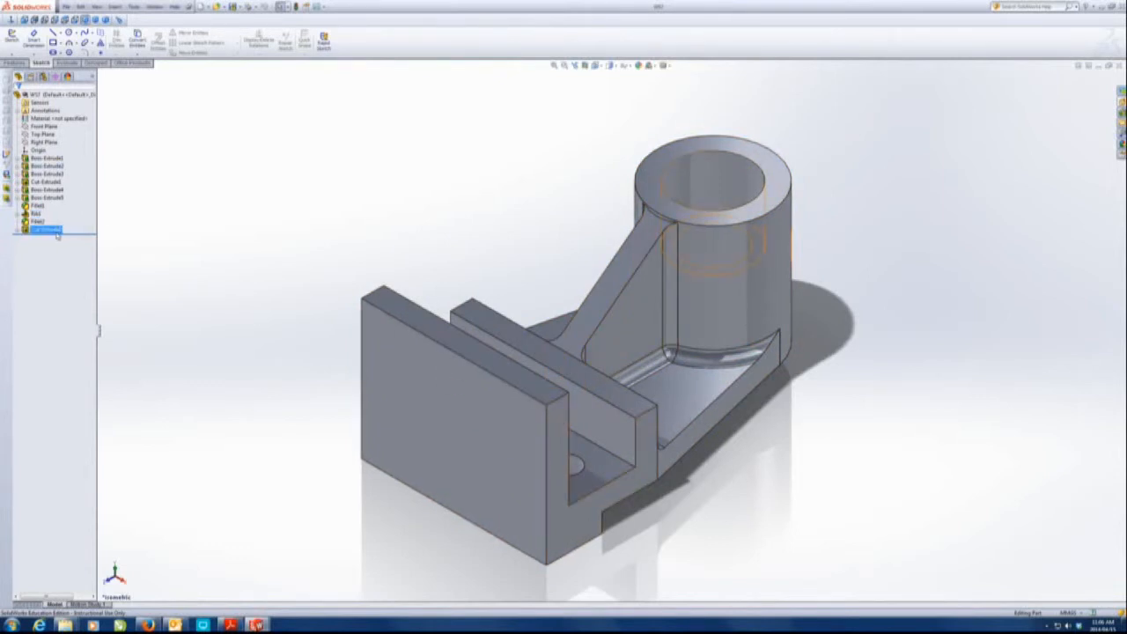
{"action": "left_click_drag", "start_coordinate": [68, 235], "coordinate": [68, 163]}
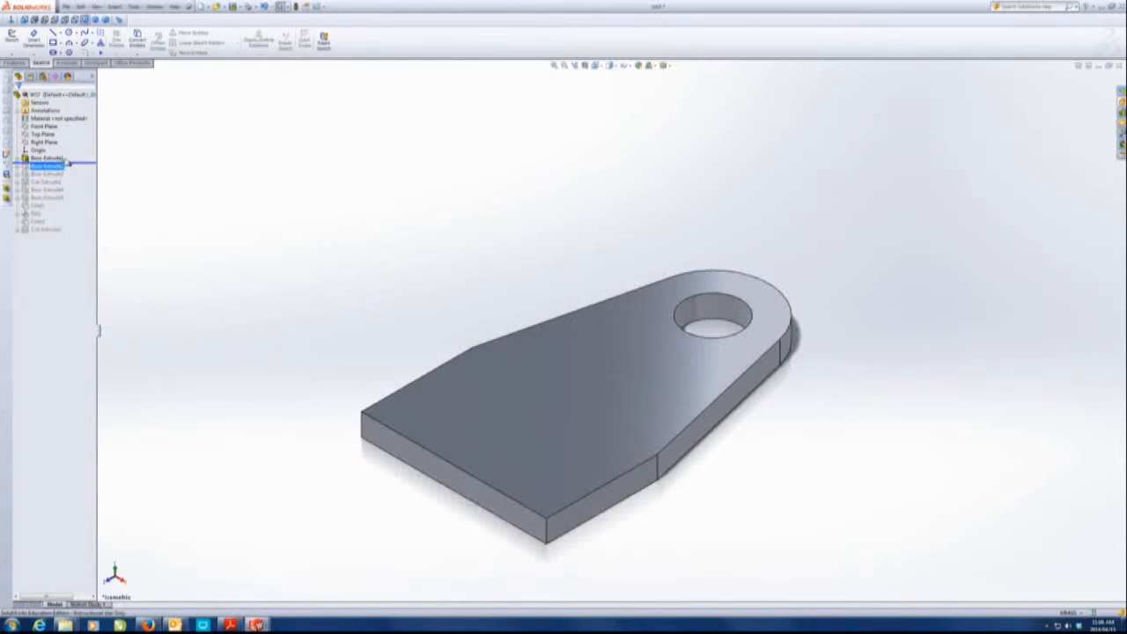
- Roll the bracket's feature history forward in stages to the final cut, examining how each feature builds the part
{"action": "left_click_drag", "start_coordinate": [78, 162], "coordinate": [74, 171]}
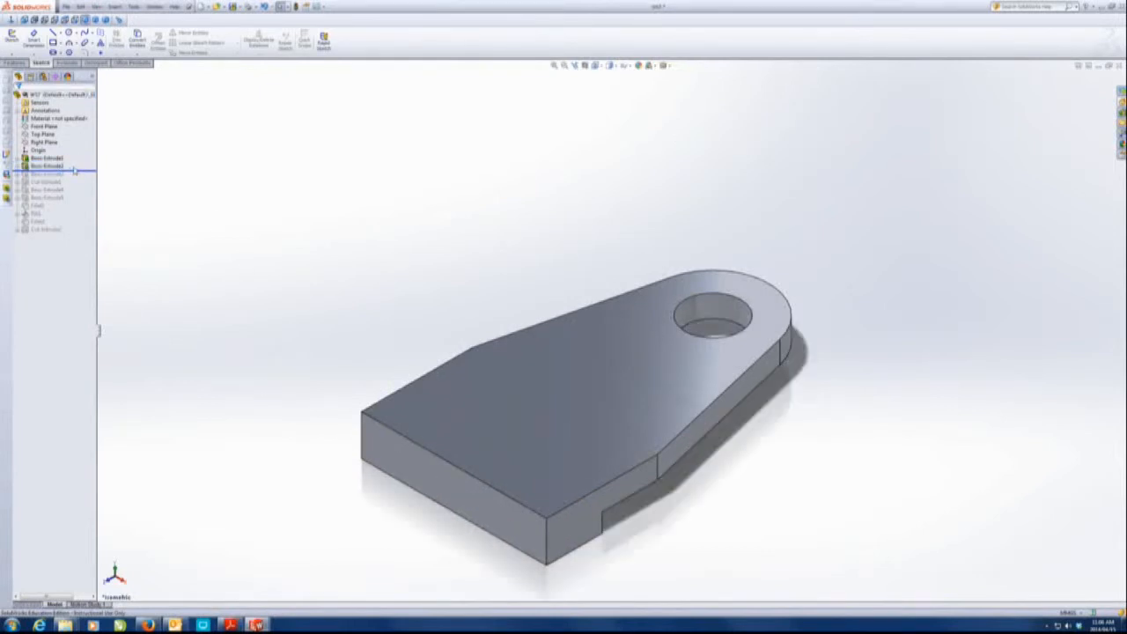
{"action": "left_click_drag", "start_coordinate": [75, 174], "coordinate": [74, 186]}
{"action": "middle_click_drag", "start_coordinate": [443, 398], "coordinate": [448, 471]}
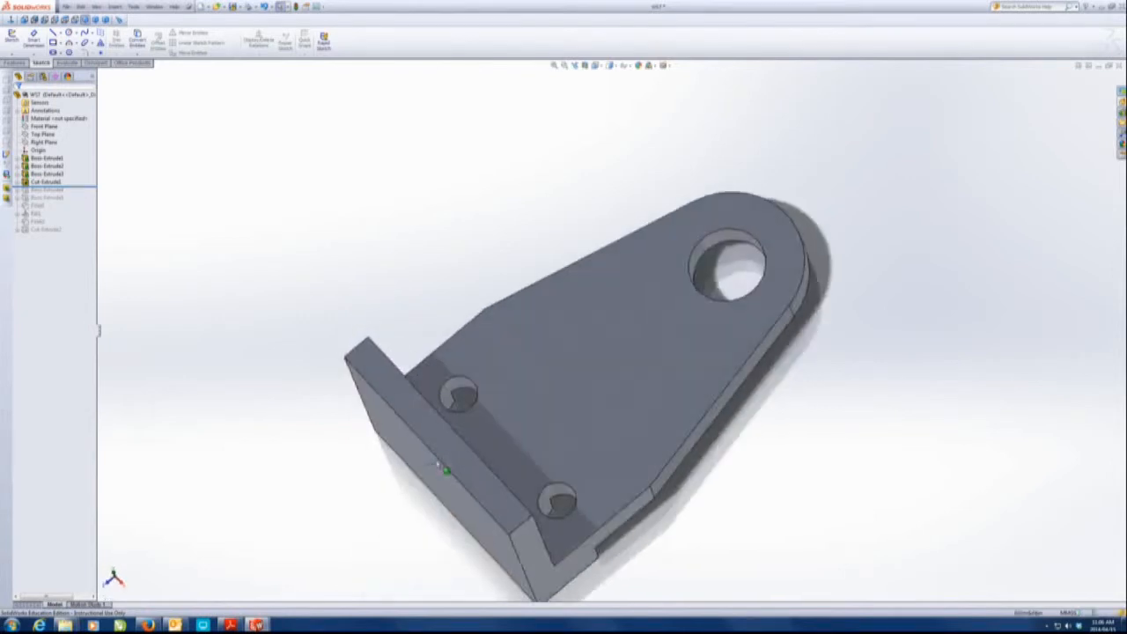
{"action": "left_click", "coordinate": [75, 187]}
{"action": "left_click_drag", "start_coordinate": [75, 187], "coordinate": [64, 228]}
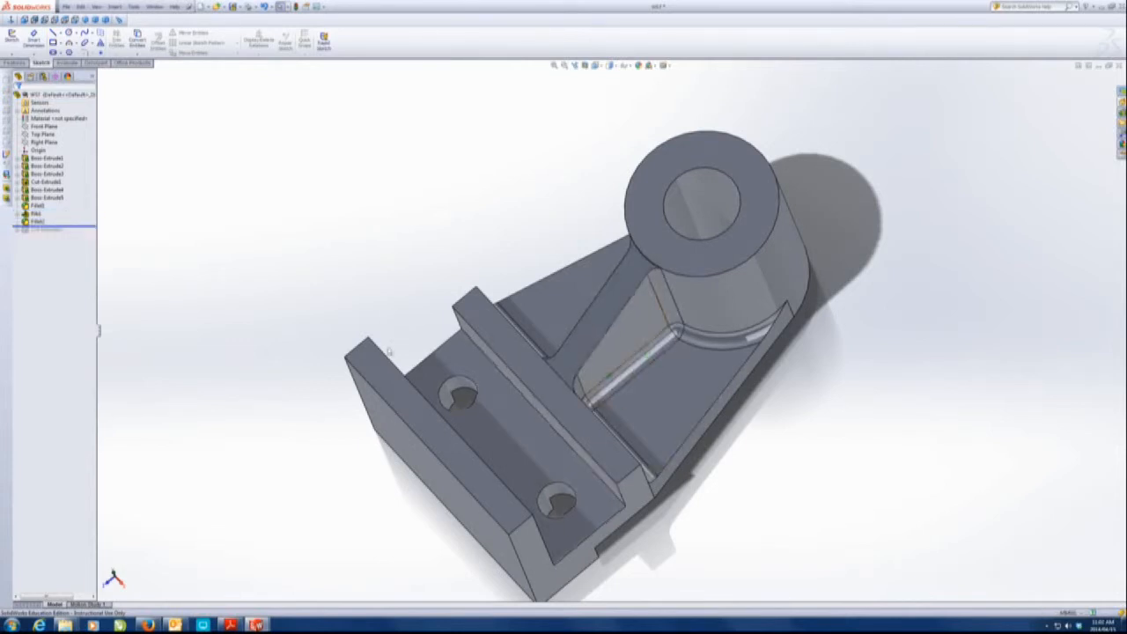
{"action": "left_click_drag", "start_coordinate": [88, 227], "coordinate": [89, 236]}
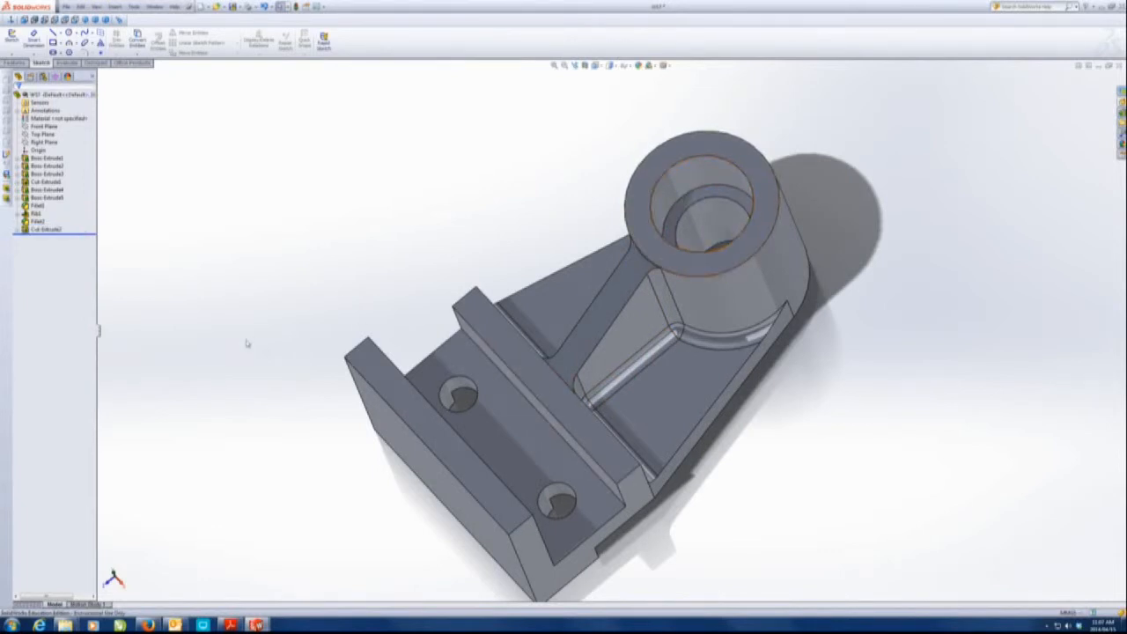
- Open the sketch under the first boss extrusion to examine its profile and dimensions, and exit the sketch
{"action": "left_click", "coordinate": [17, 158]}
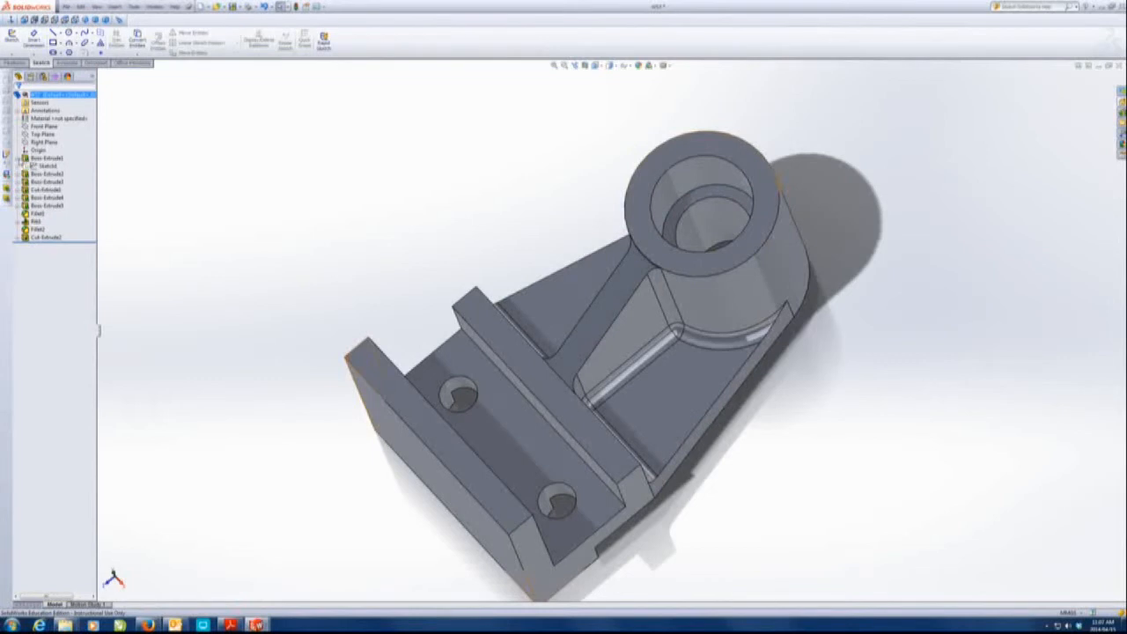
{"action": "left_click", "coordinate": [51, 166]}
{"action": "right_click", "coordinate": [49, 166]}
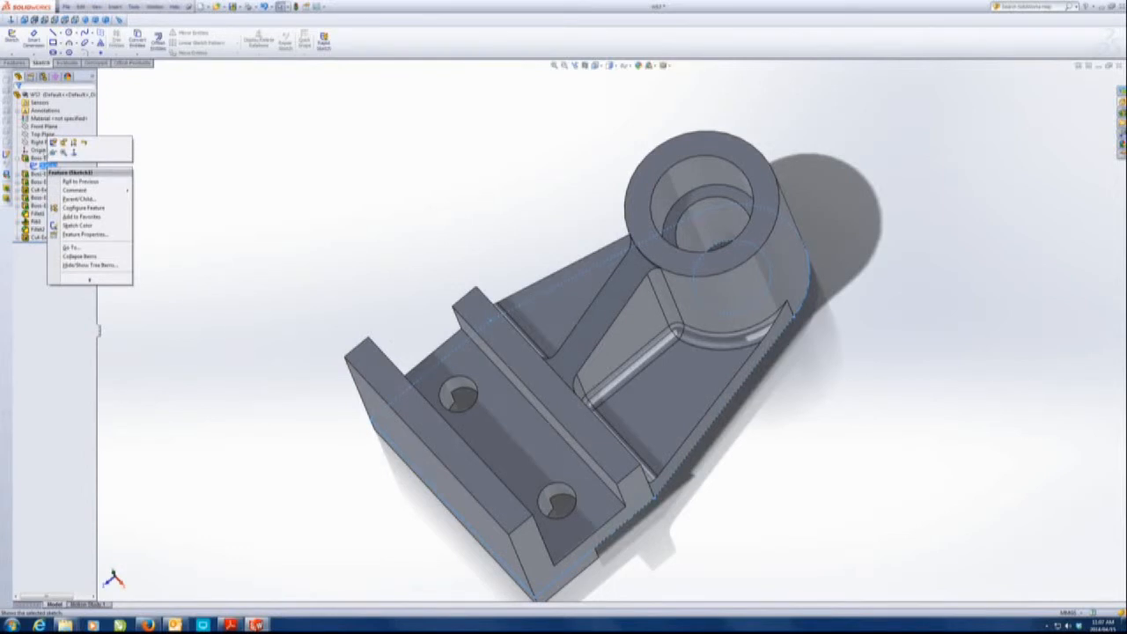
{"action": "left_click", "coordinate": [53, 143]}
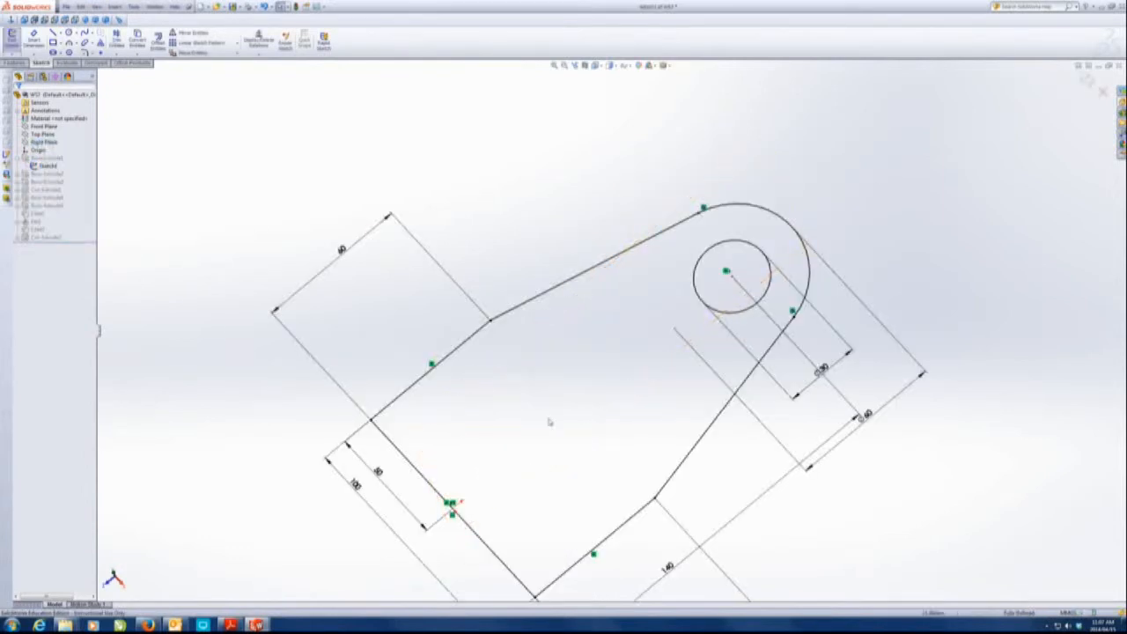
{"action": "scroll", "coordinate": [549, 421], "scroll_direction": "up", "scroll_amount": 5}
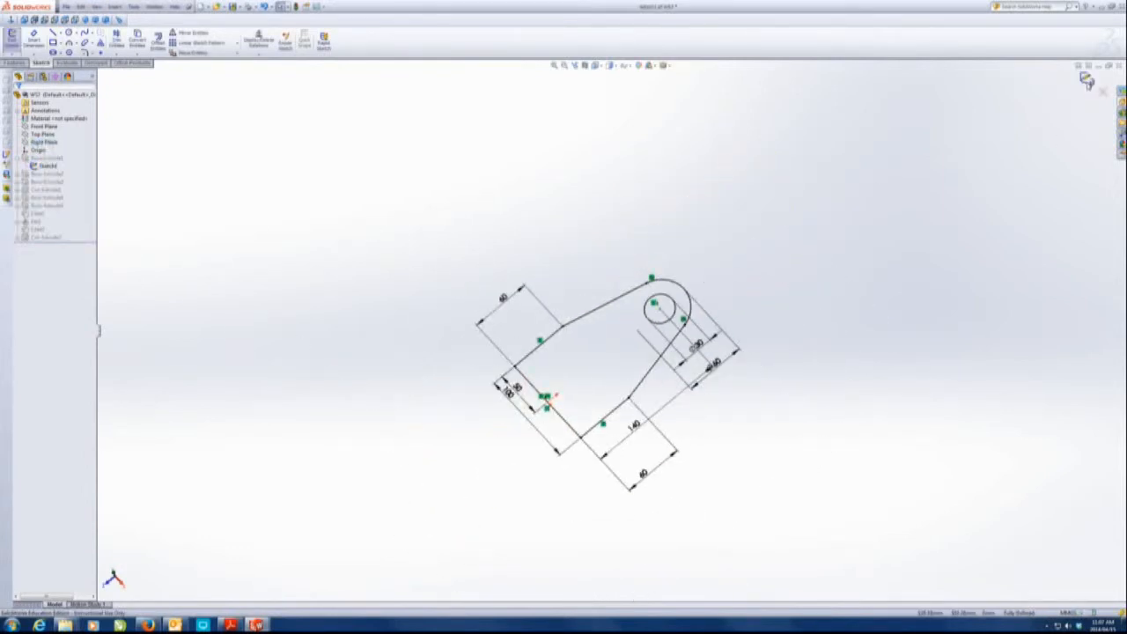
{"action": "left_click", "coordinate": [1086, 79]}
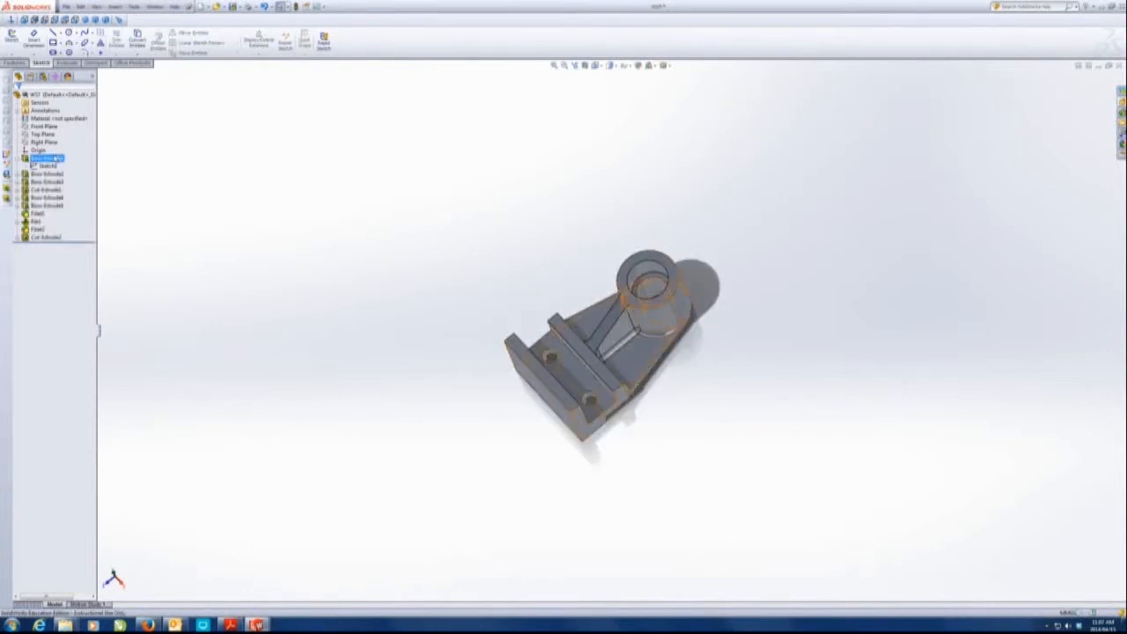
- Review the first boss extrusion's definition without altering it, and close the bracket part
{"action": "right_click", "coordinate": [49, 158]}
{"action": "left_click", "coordinate": [58, 147]}
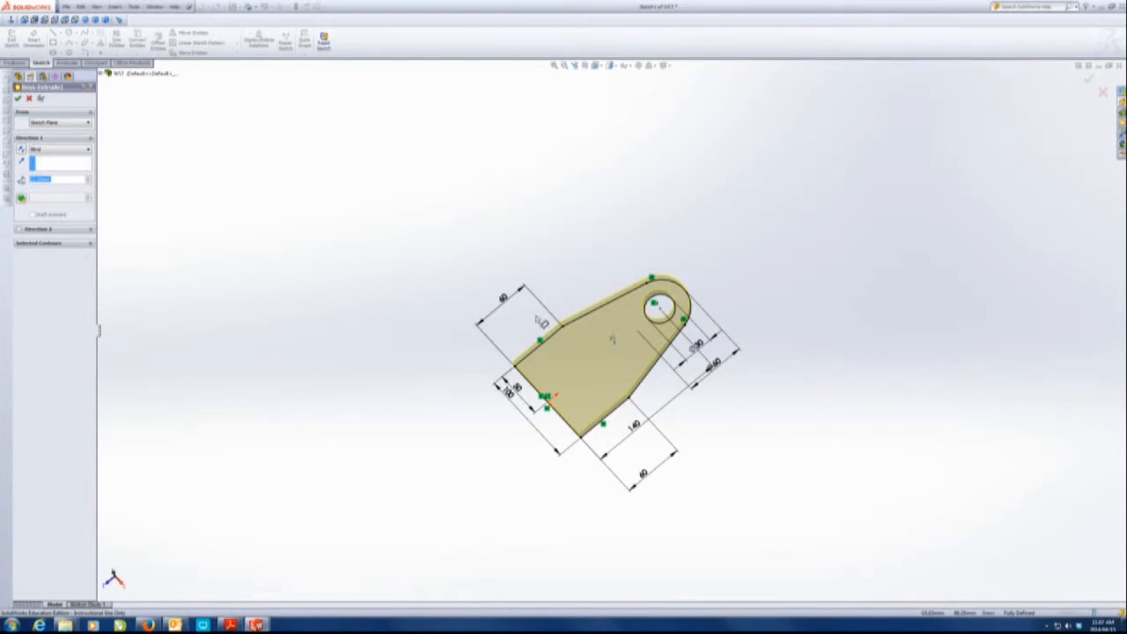
{"action": "left_click", "coordinate": [18, 97]}
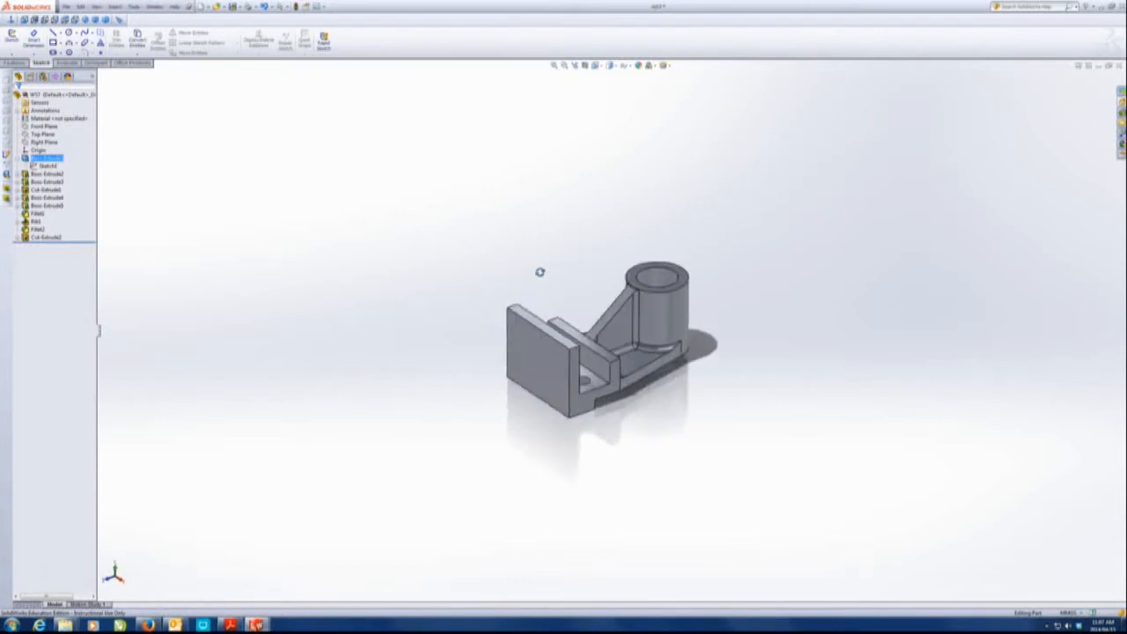
{"action": "left_click", "coordinate": [1118, 66]}
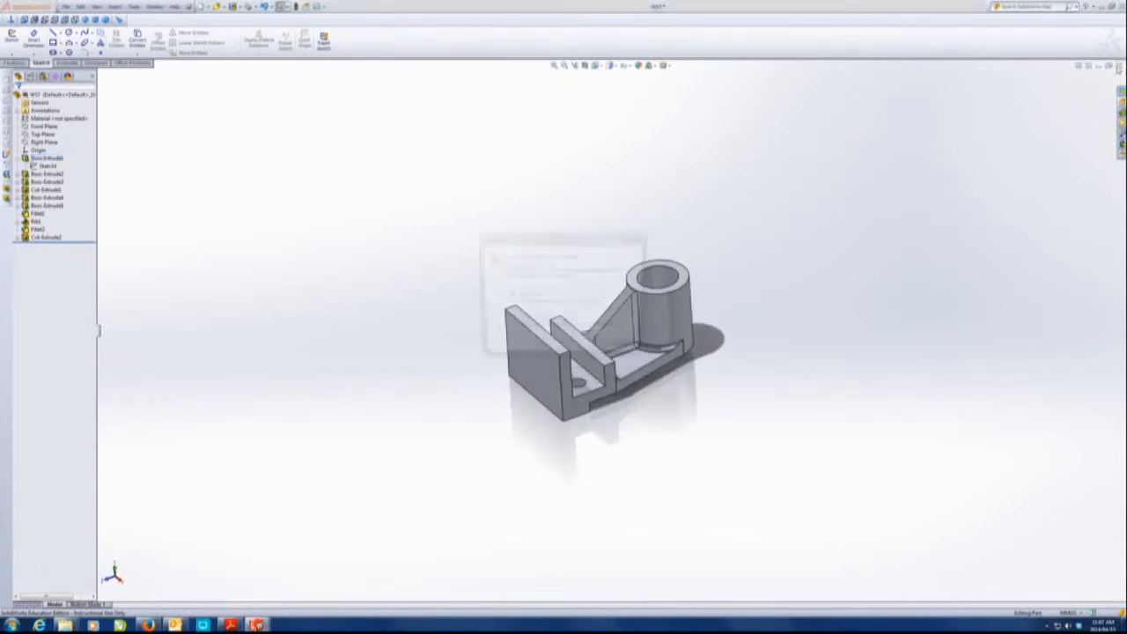
{"action": "left_click", "coordinate": [548, 323]}
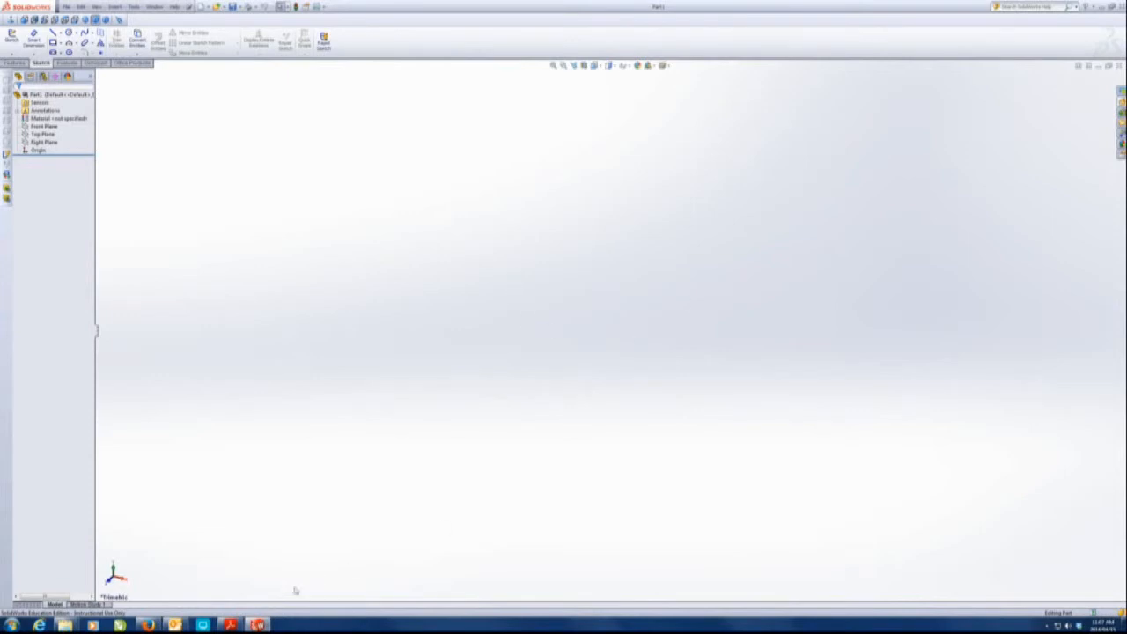
- Switch to the CAD study guide in Adobe Reader and read the Exercise 1.1 instructions and its dimensioned rectangle drawing
{"action": "left_click", "coordinate": [230, 625]}
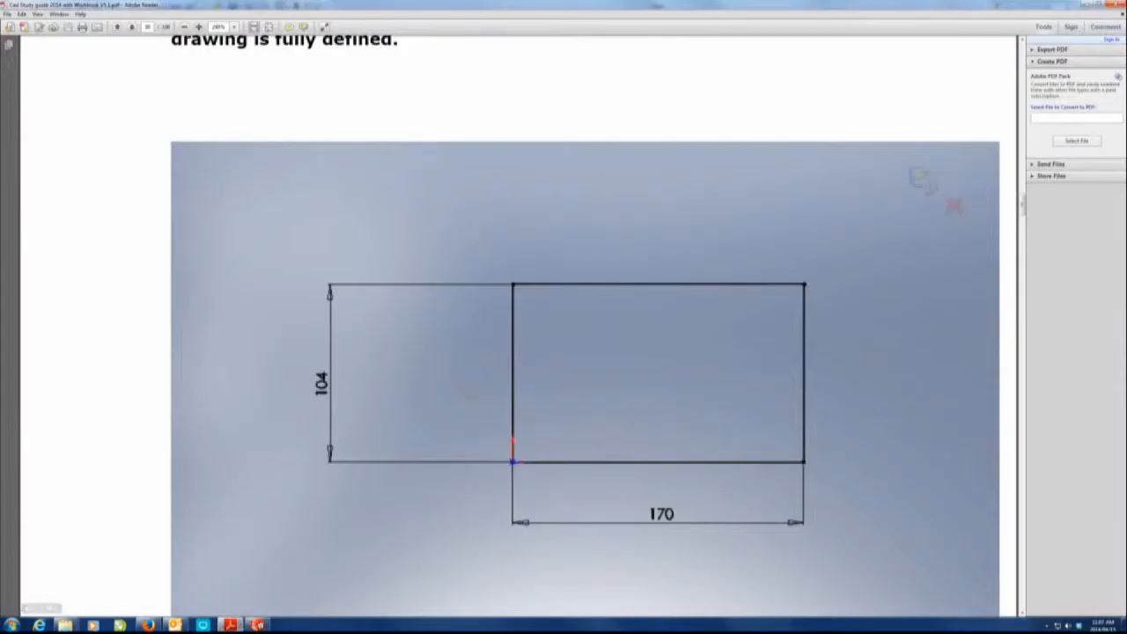
{"action": "scroll", "coordinate": [517, 181], "scroll_direction": "up", "scroll_amount": 2}
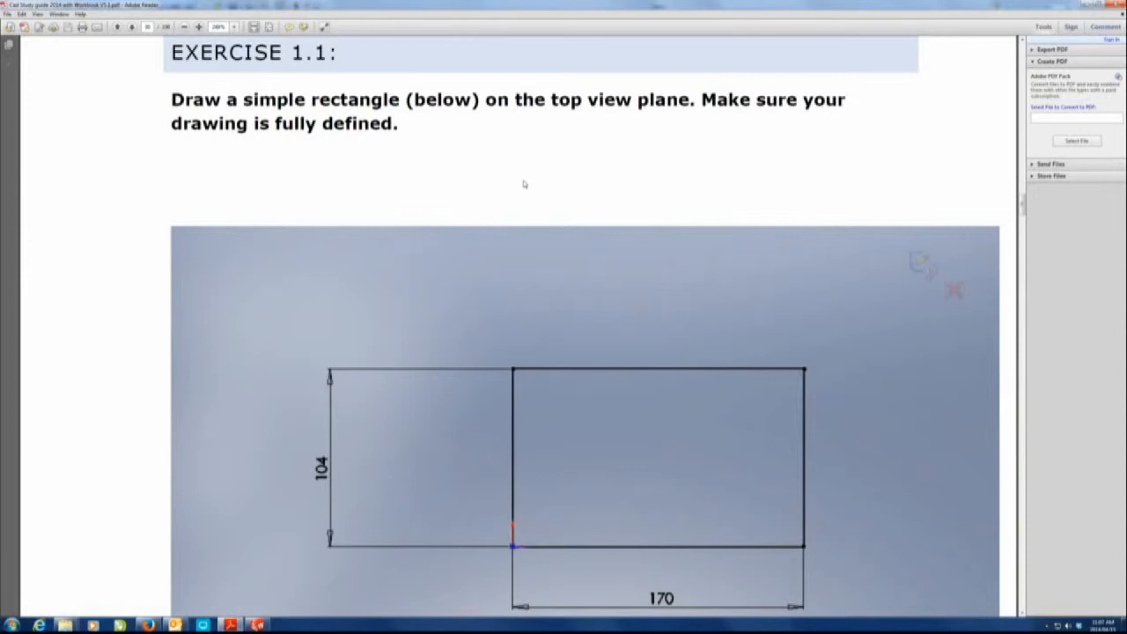
{"action": "scroll", "coordinate": [524, 184], "scroll_direction": "down", "scroll_amount": 1}
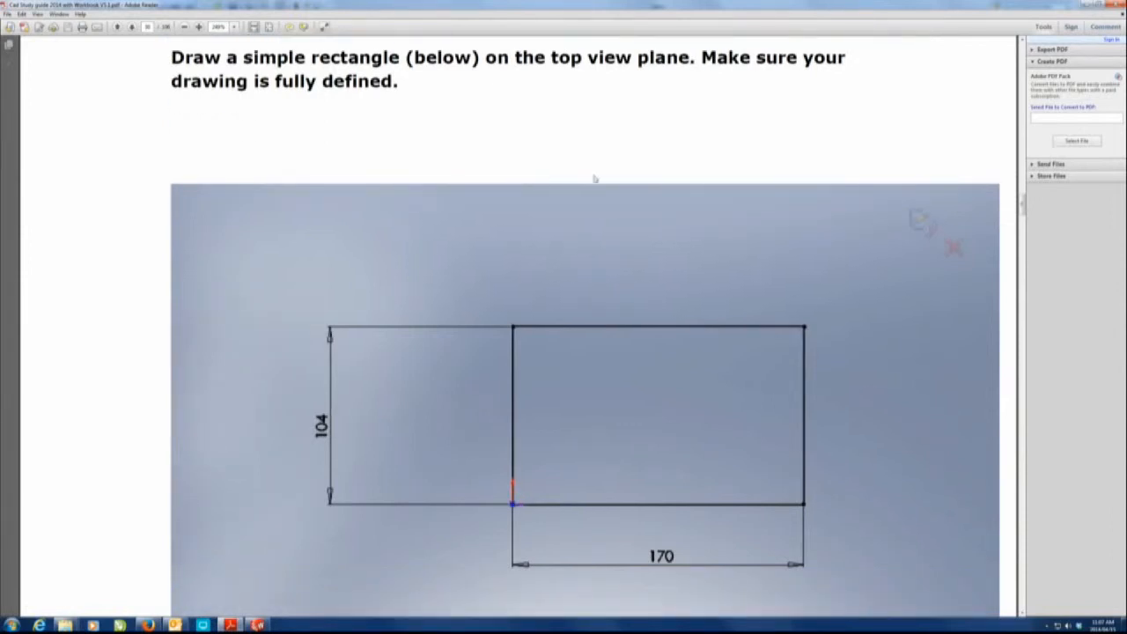
- Browse Exercises 1.1 to 1.4 in the study guide and return to the Exercise 1.1 rectangle drawing
{"action": "scroll", "coordinate": [601, 180], "scroll_direction": "down", "scroll_amount": 3}
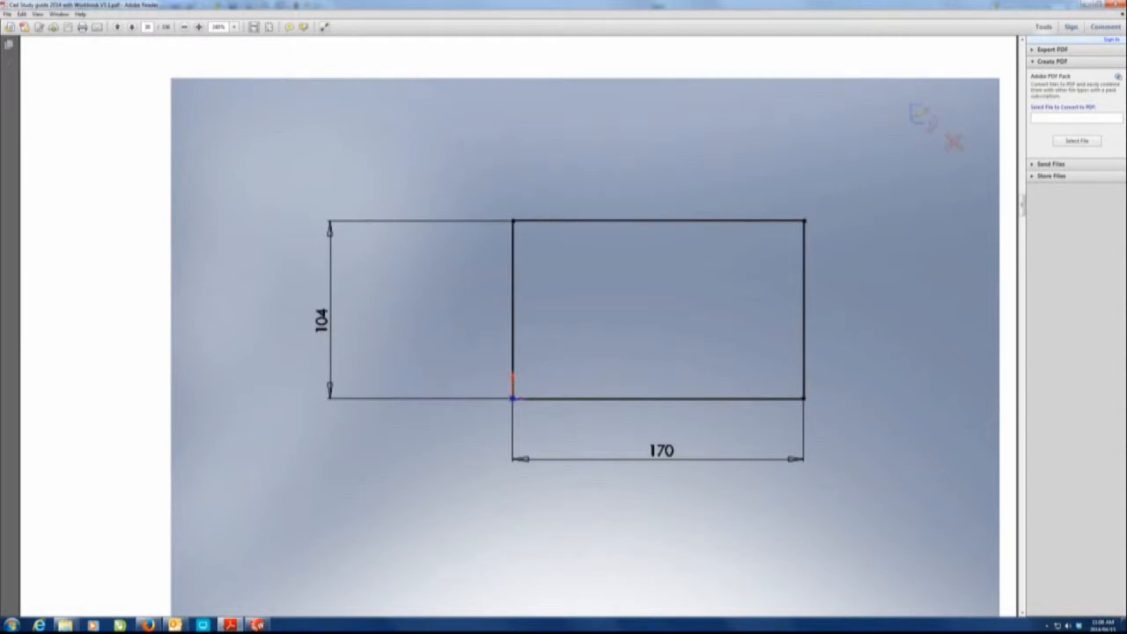
{"action": "scroll", "coordinate": [520, 420], "scroll_direction": "down", "scroll_amount": 15}
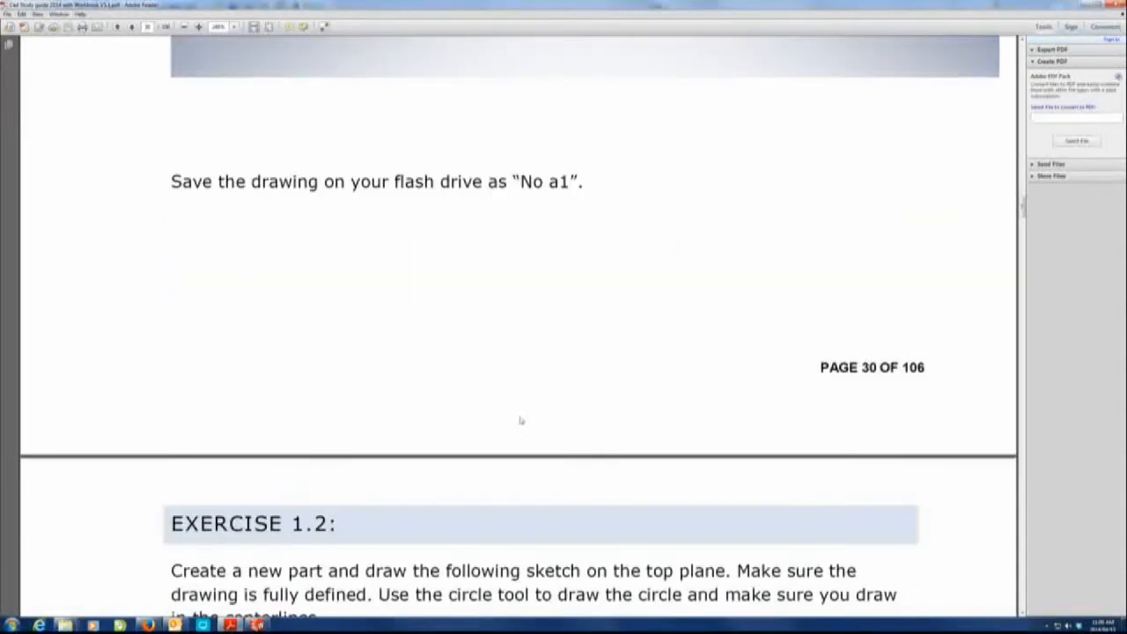
{"action": "scroll", "coordinate": [520, 420], "scroll_direction": "down", "scroll_amount": 10}
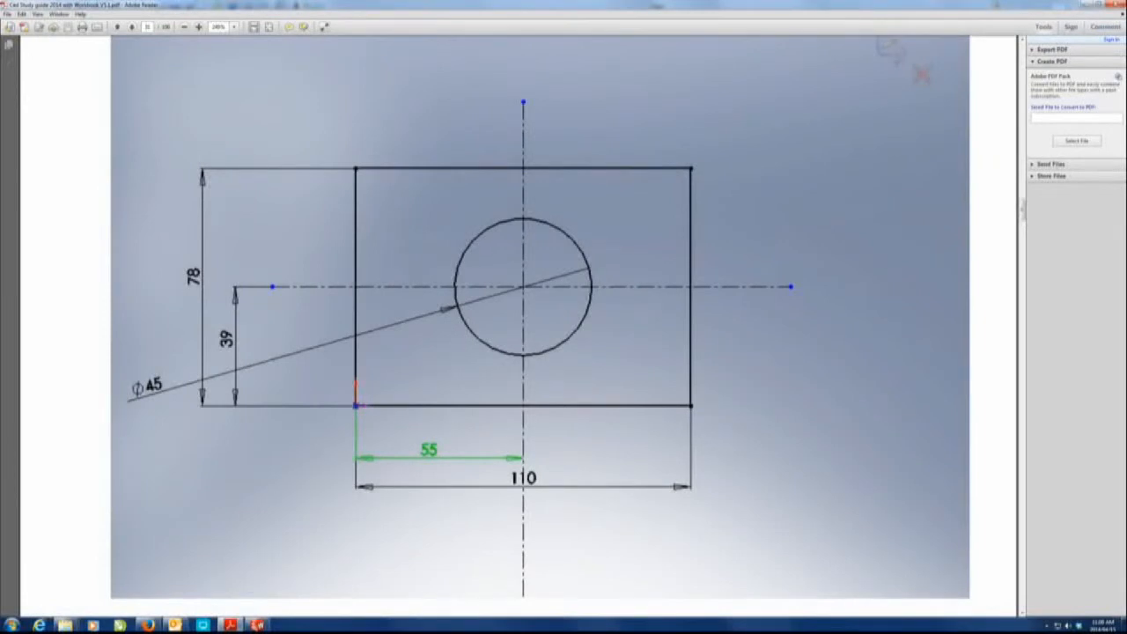
{"action": "scroll", "coordinate": [435, 455], "scroll_direction": "down", "scroll_amount": 12}
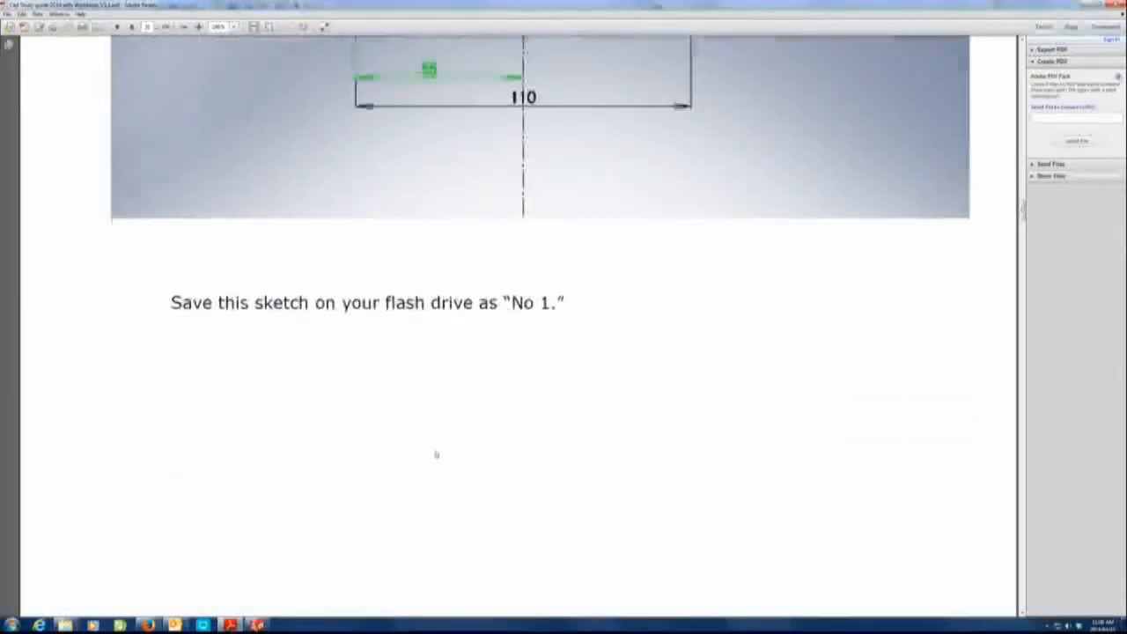
{"action": "scroll", "coordinate": [438, 449], "scroll_direction": "down", "scroll_amount": 10}
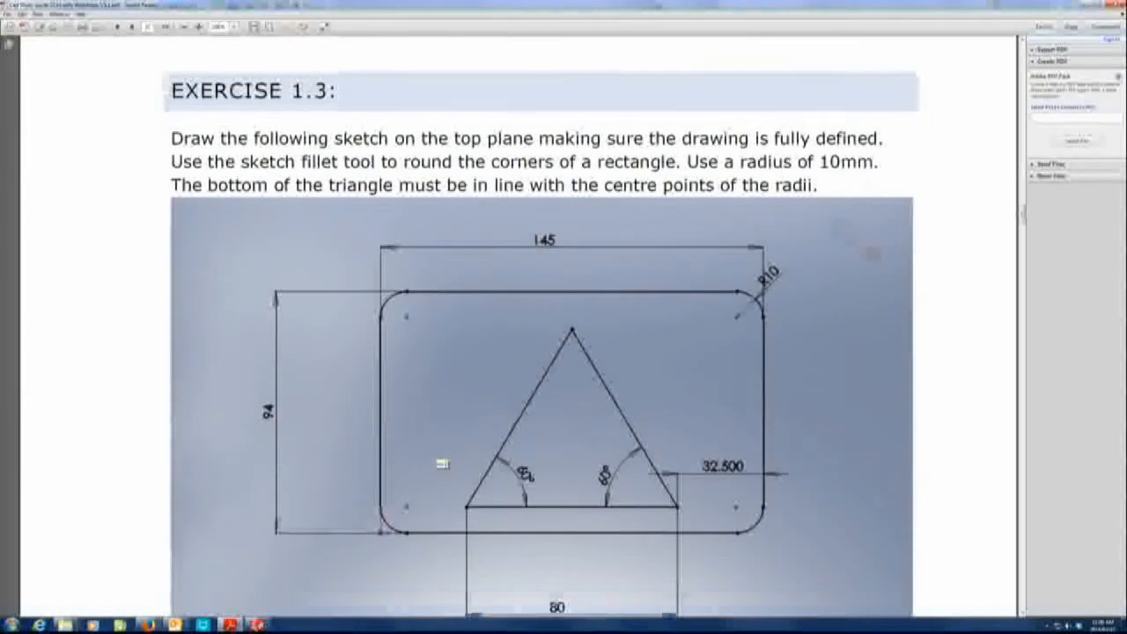
{"action": "scroll", "coordinate": [449, 446], "scroll_direction": "down", "scroll_amount": 12}
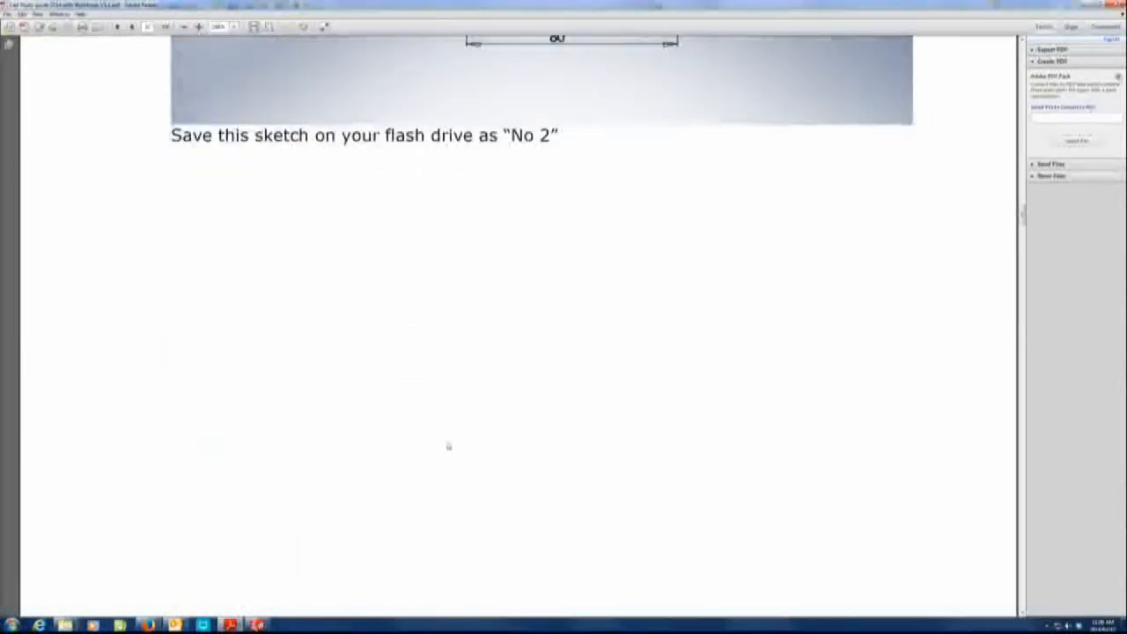
{"action": "scroll", "coordinate": [449, 446], "scroll_direction": "down", "scroll_amount": 8}
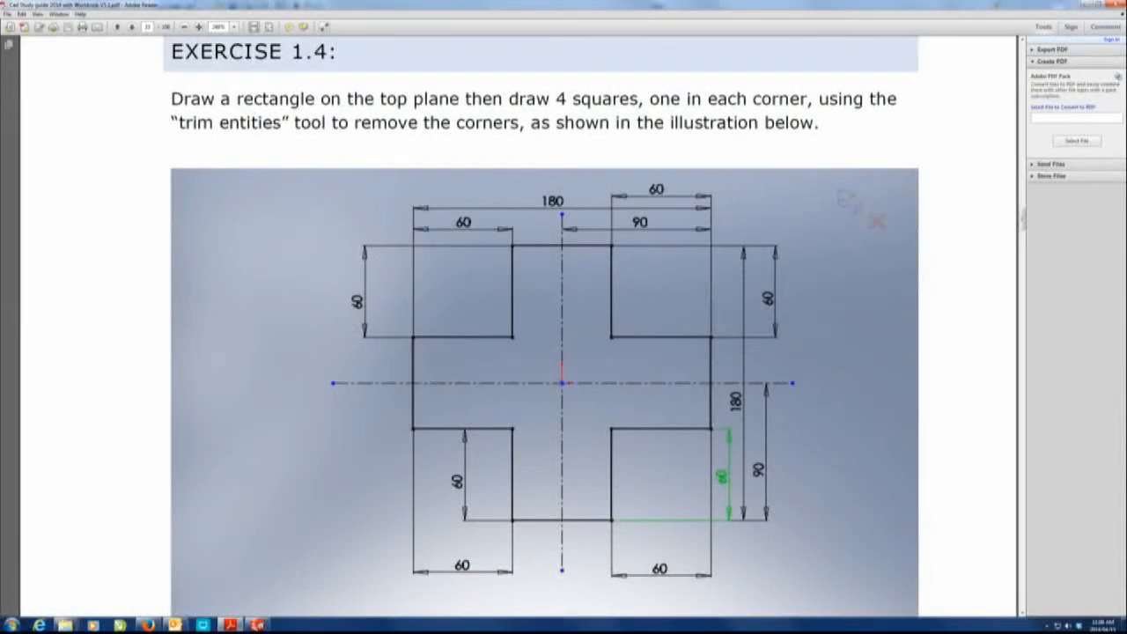
{"action": "scroll", "coordinate": [554, 513], "scroll_direction": "down", "scroll_amount": 3}
{"action": "scroll", "coordinate": [555, 512], "scroll_direction": "up", "scroll_amount": 15}
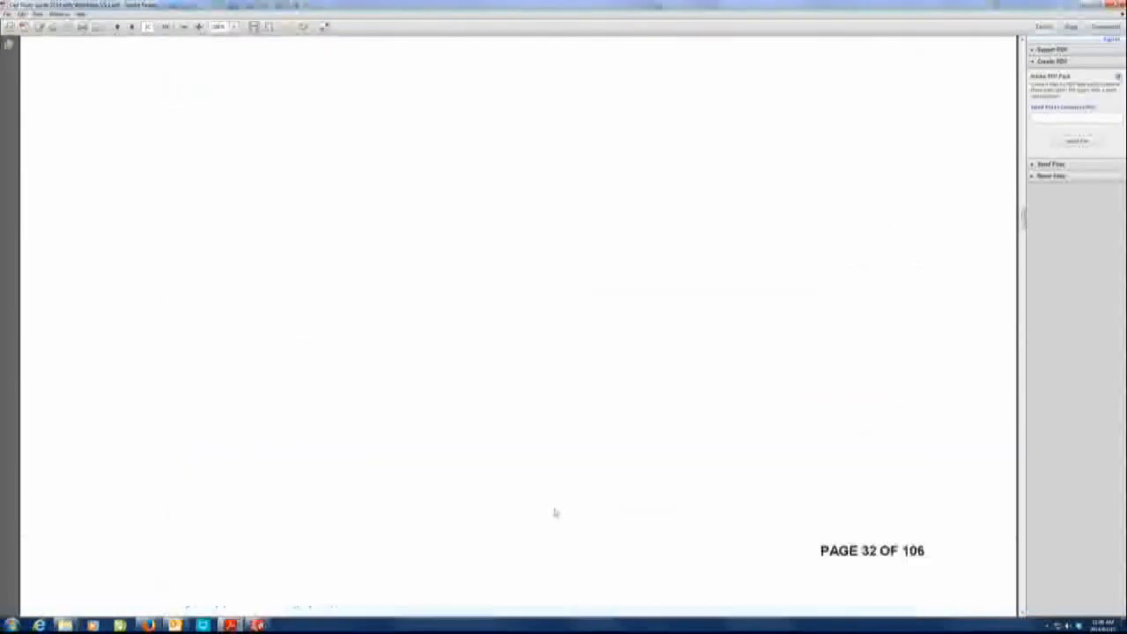
{"action": "scroll", "coordinate": [554, 513], "scroll_direction": "up", "scroll_amount": 15}
{"action": "scroll", "coordinate": [553, 512], "scroll_direction": "up", "scroll_amount": 15}
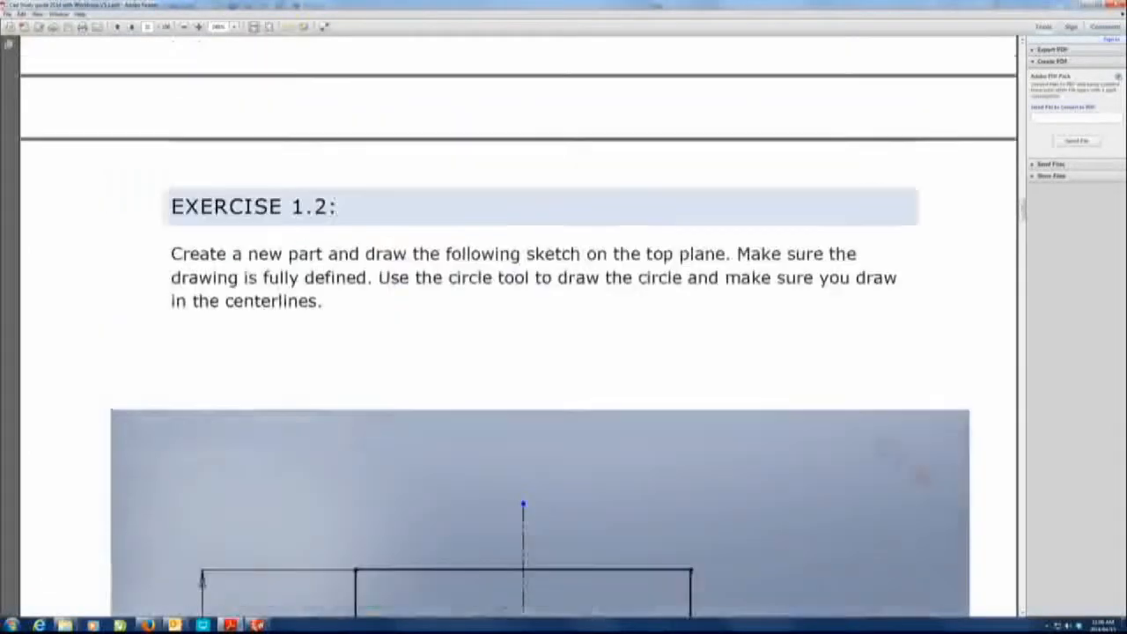
{"action": "scroll", "coordinate": [552, 513], "scroll_direction": "up", "scroll_amount": 15}
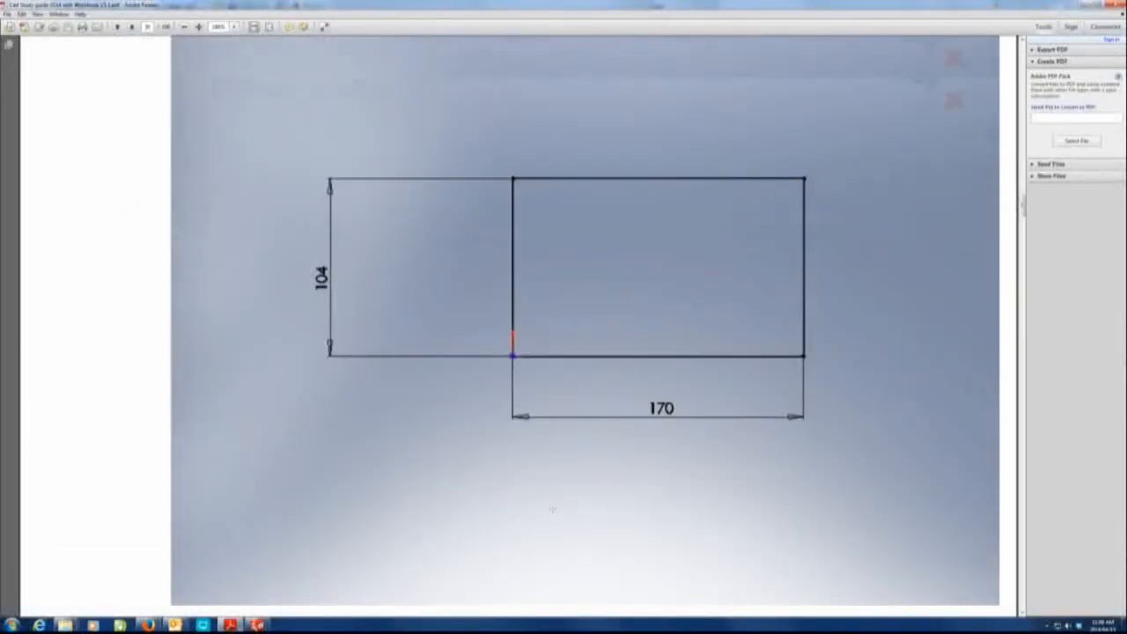
{"action": "scroll", "coordinate": [552, 508], "scroll_direction": "up", "scroll_amount": 1}
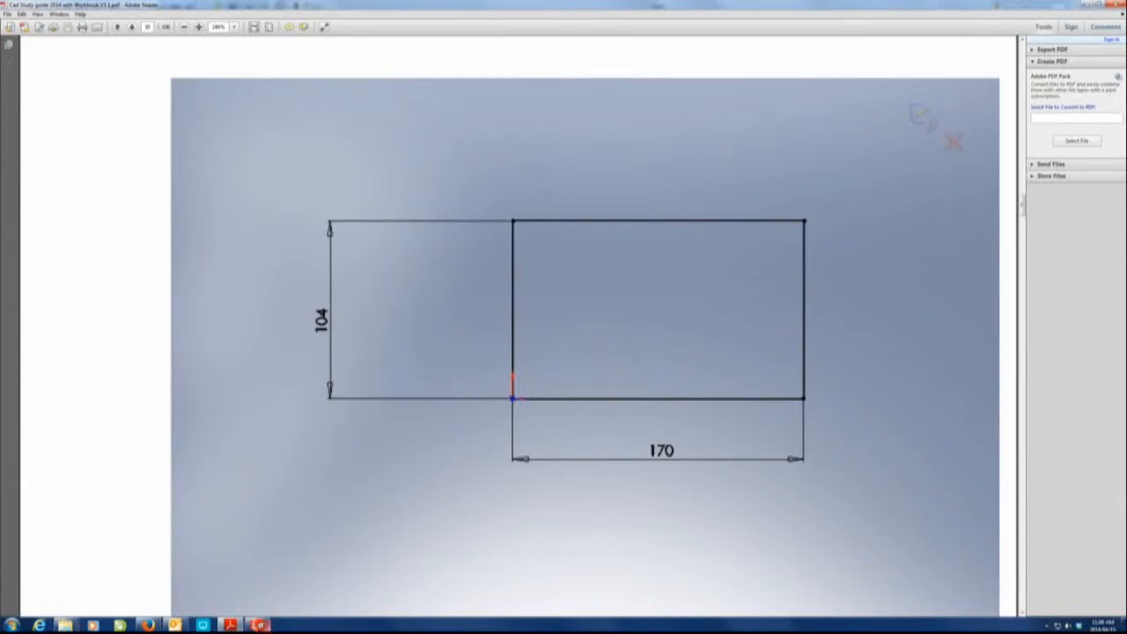
- Switch to SolidWorks and start a new sketch on the Top Plane
{"action": "key", "text": "alt+Tab"}
{"action": "left_click", "coordinate": [41, 134]}
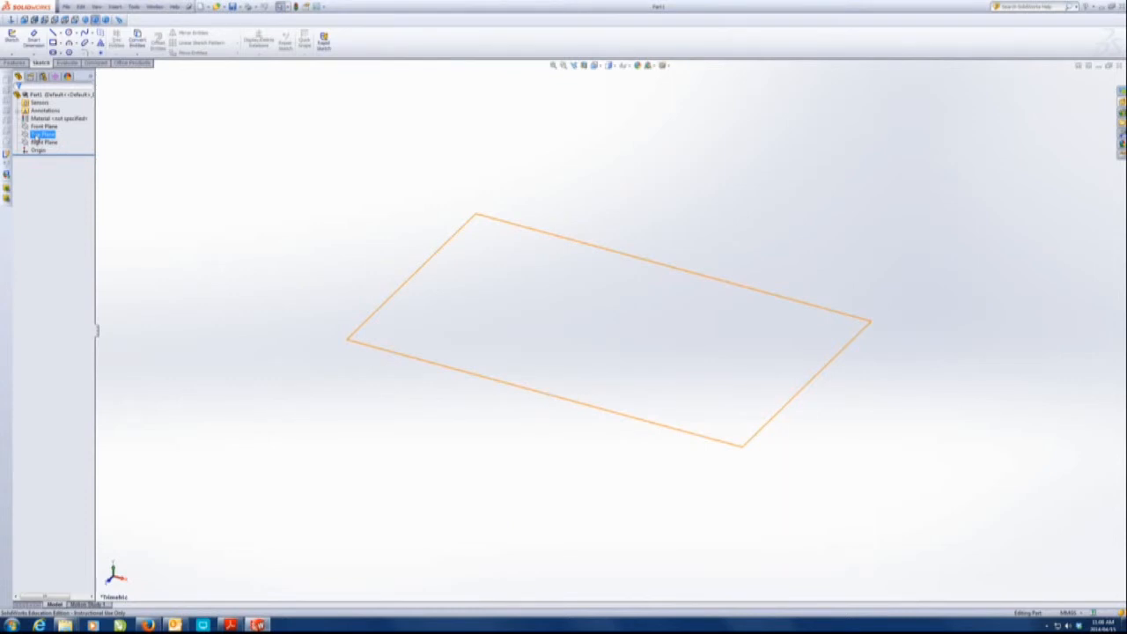
{"action": "left_click", "coordinate": [11, 37]}
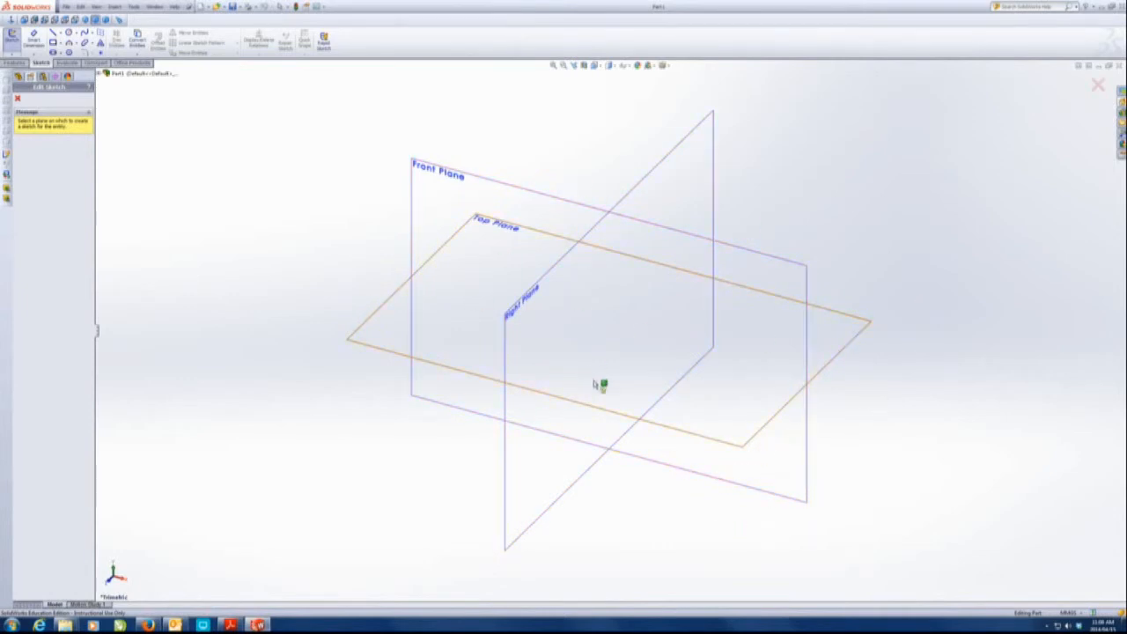
{"action": "left_click", "coordinate": [18, 98]}
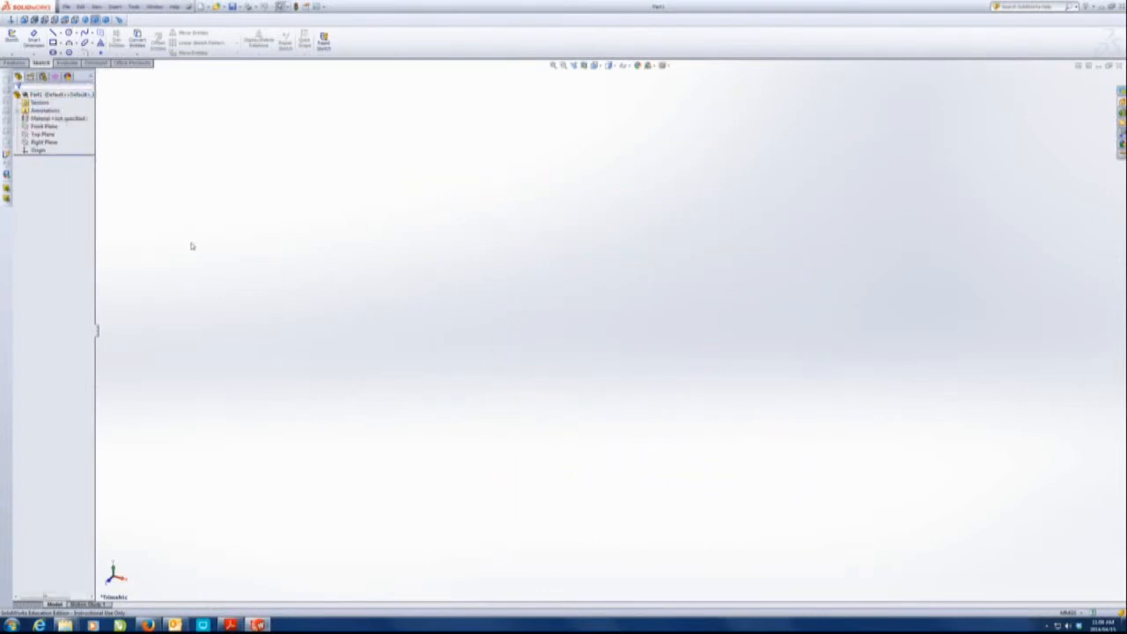
{"action": "left_click", "coordinate": [43, 134]}
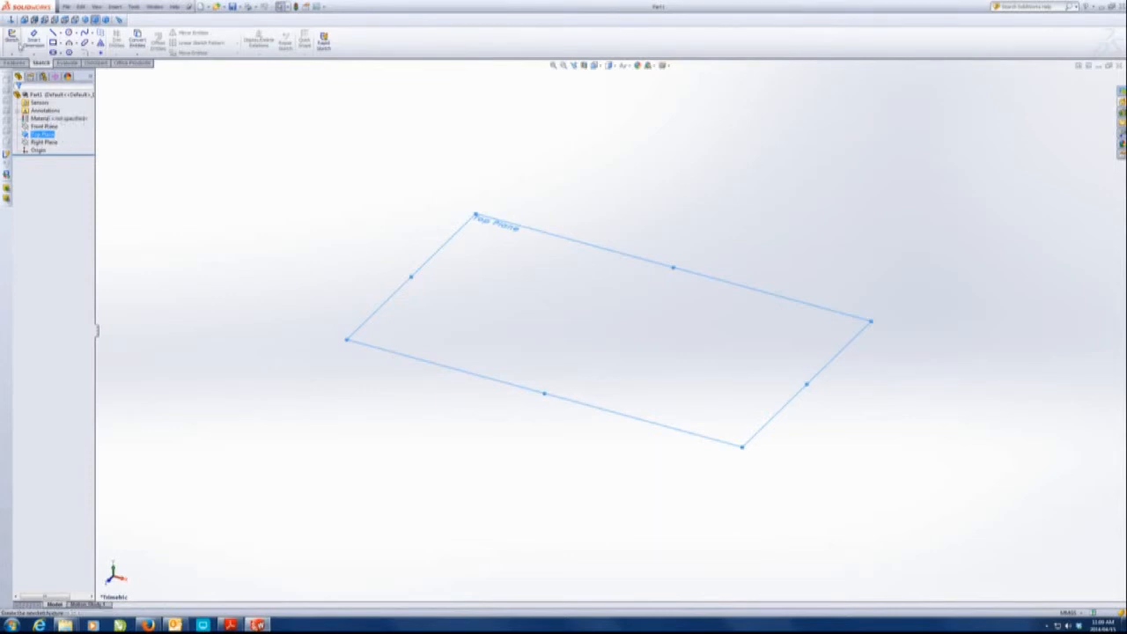
{"action": "left_click", "coordinate": [13, 39]}
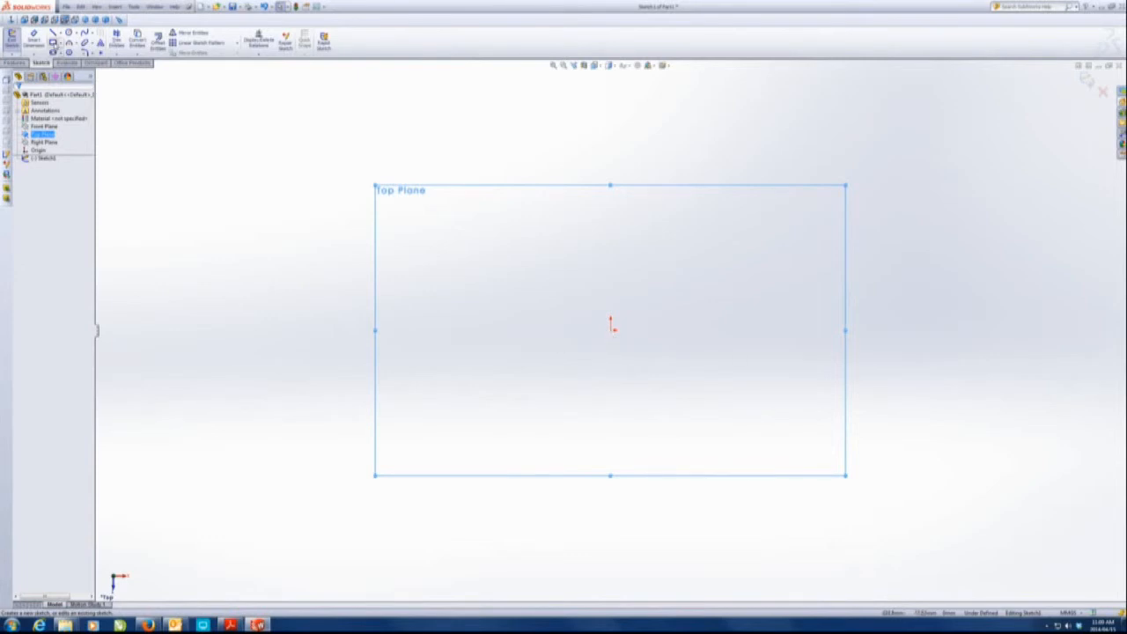
- Draw a corner rectangle about 36 mm wide and a center rectangle about 42 mm wide beside it, both above and left of the origin
{"action": "left_click", "coordinate": [53, 42]}
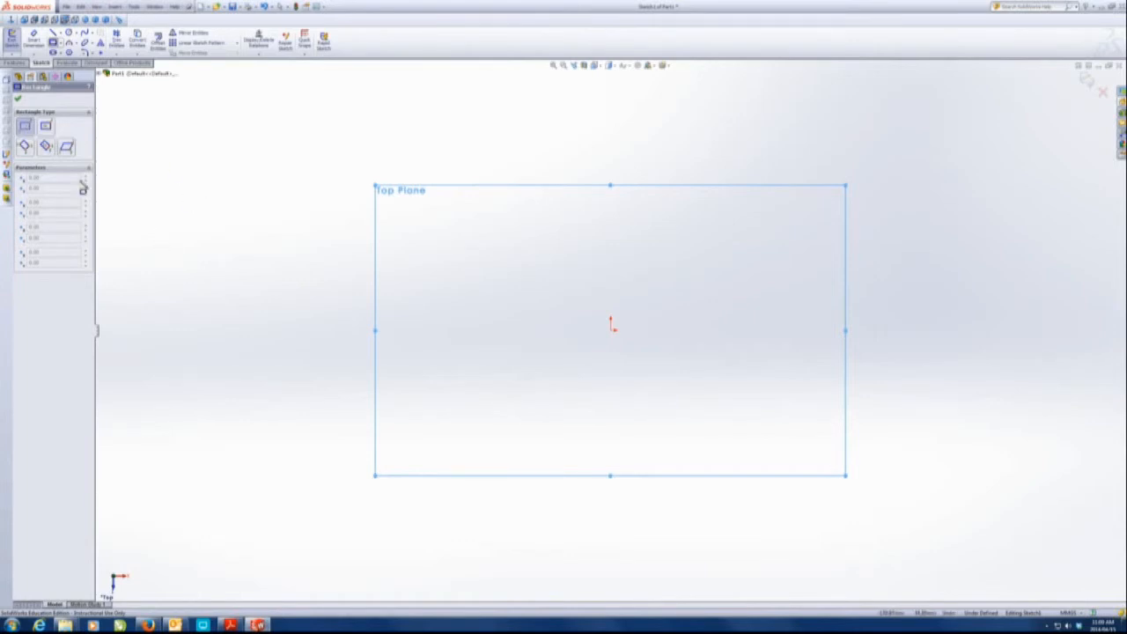
{"action": "left_click", "coordinate": [180, 187]}
{"action": "left_click", "coordinate": [274, 114]}
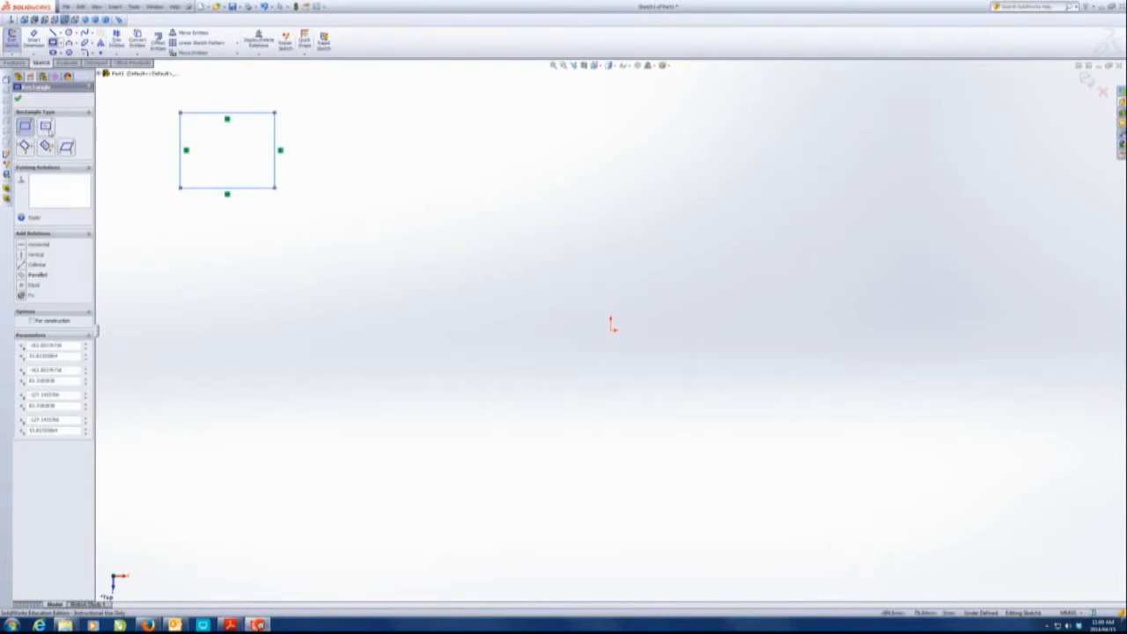
{"action": "left_click", "coordinate": [45, 126]}
{"action": "left_click", "coordinate": [373, 150]}
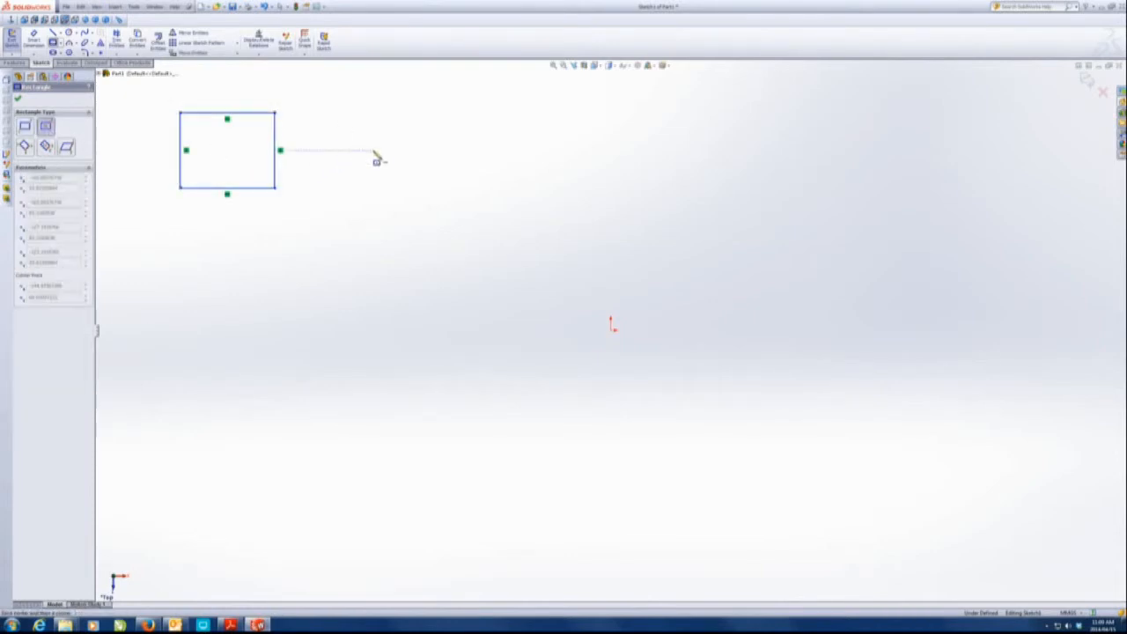
{"action": "left_click", "coordinate": [430, 112]}
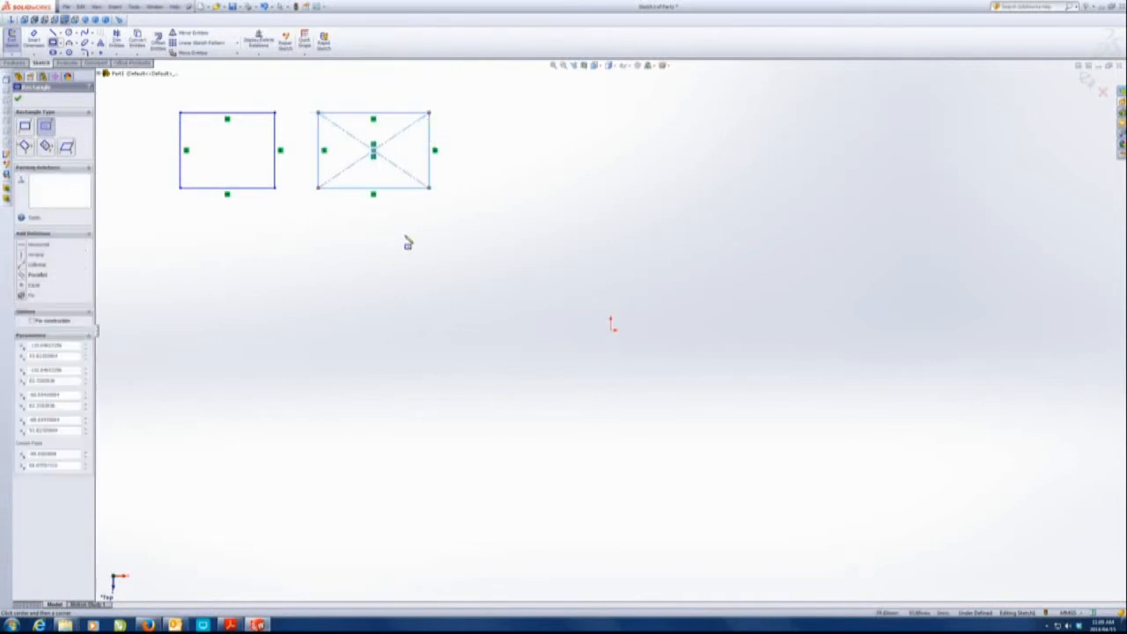
{"action": "left_click", "coordinate": [16, 99]}
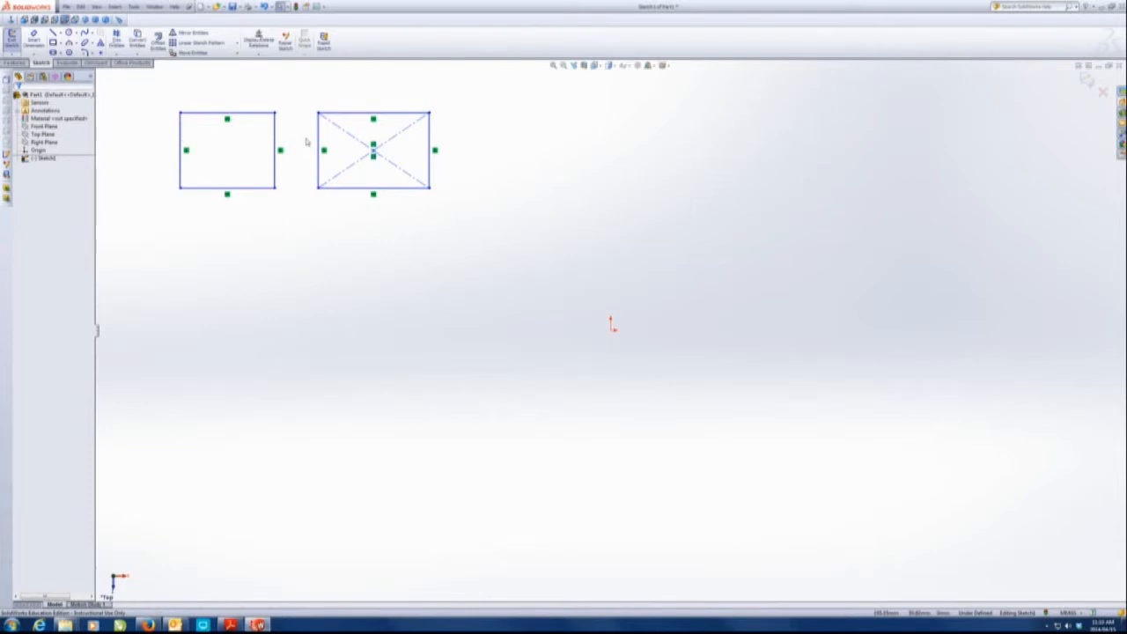
- Delete both practice rectangles from the sketch
{"action": "left_click", "coordinate": [189, 113]}
{"action": "key", "text": "Delete"}
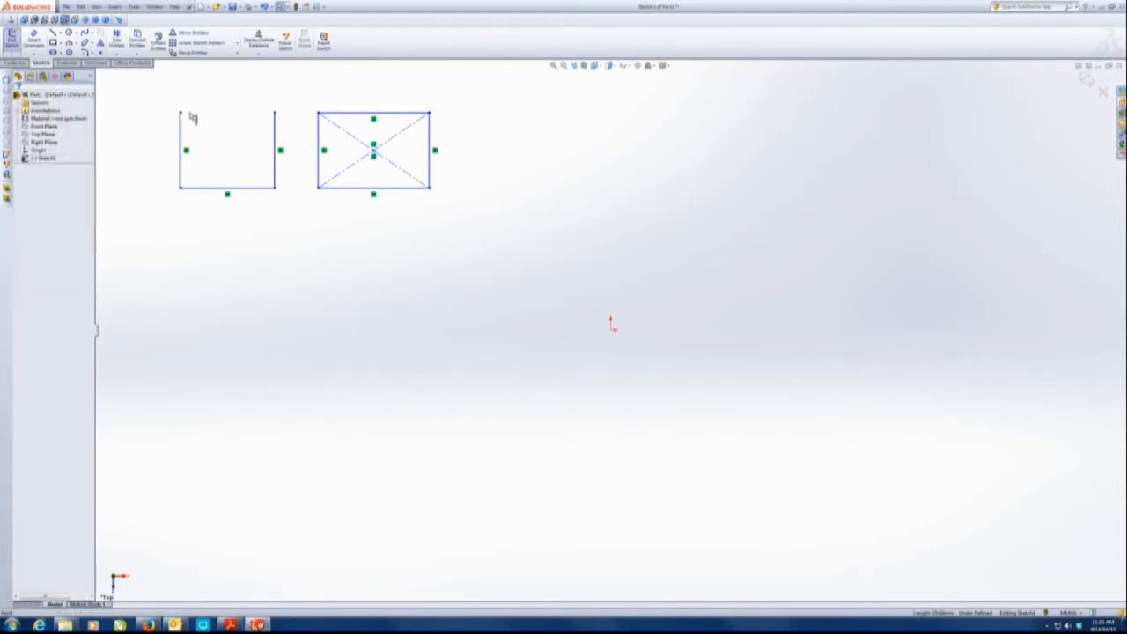
{"action": "left_click_drag", "start_coordinate": [146, 84], "coordinate": [491, 213]}
{"action": "key", "text": "Delete"}
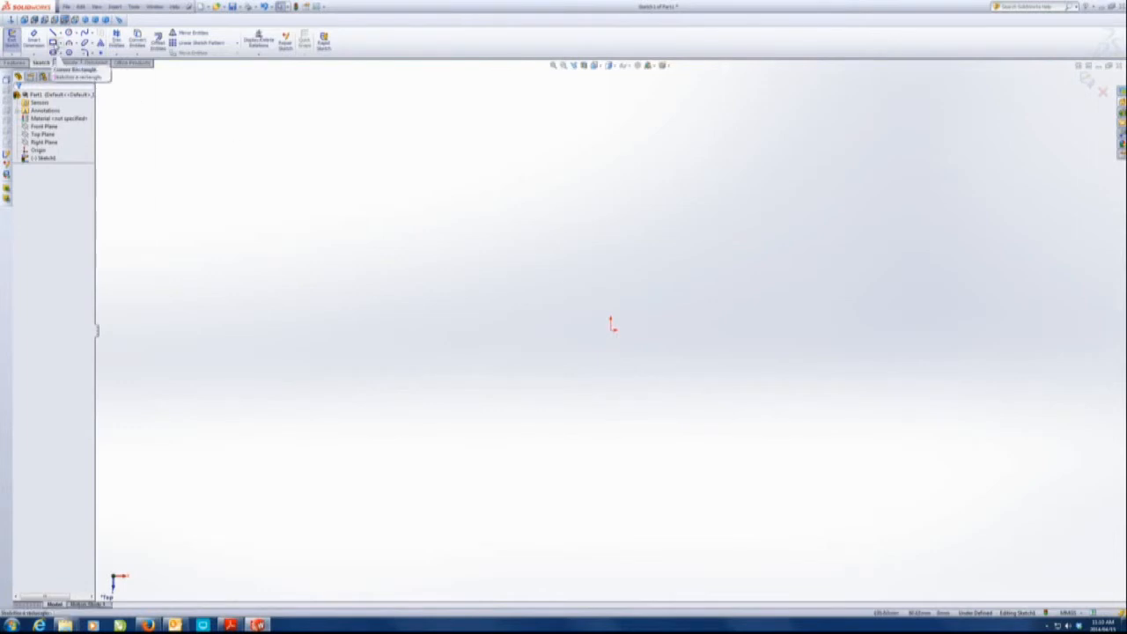
- Draw a corner rectangle about 88 by 69 mm with its lower-left corner on the origin
{"action": "left_click", "coordinate": [53, 42]}
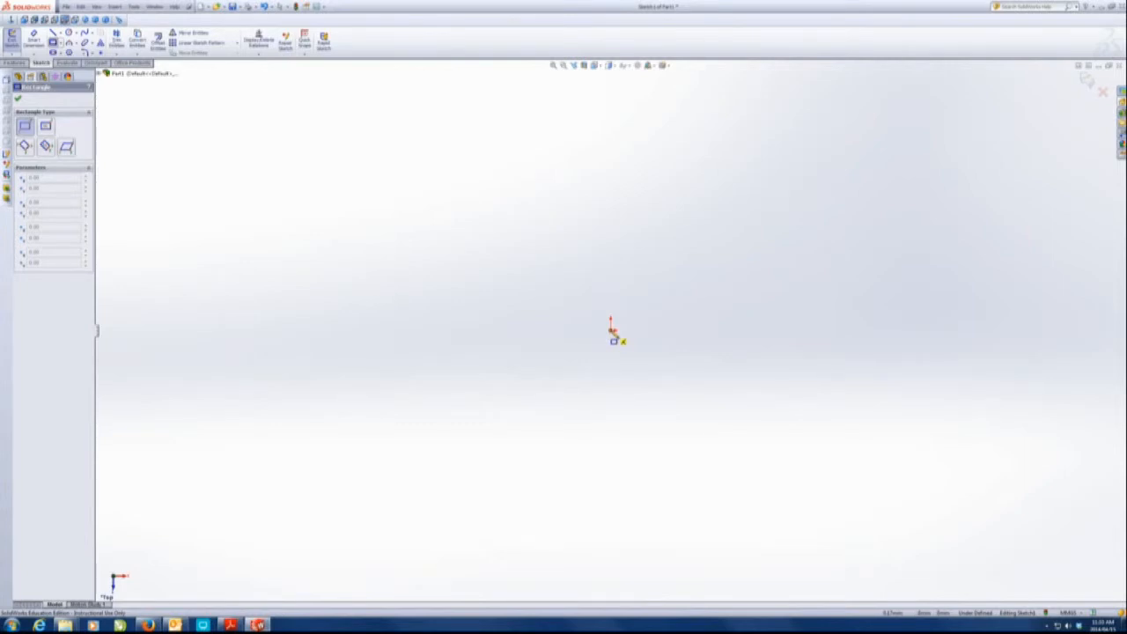
{"action": "left_click", "coordinate": [611, 329]}
{"action": "left_click", "coordinate": [844, 149]}
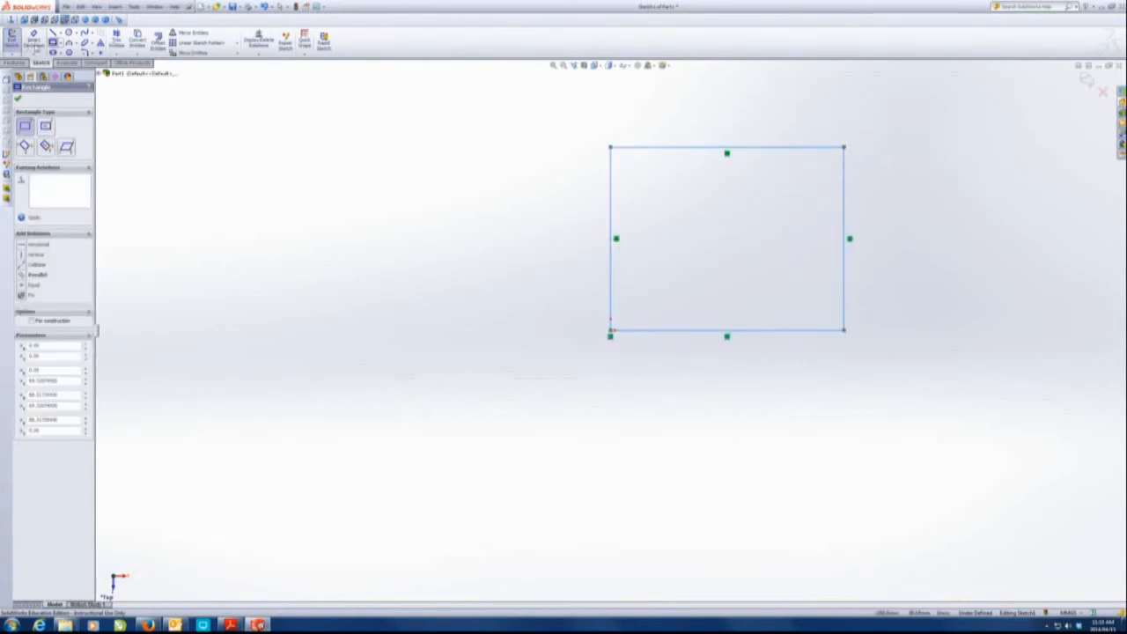
{"action": "left_click", "coordinate": [54, 42]}
{"action": "left_click", "coordinate": [417, 207]}
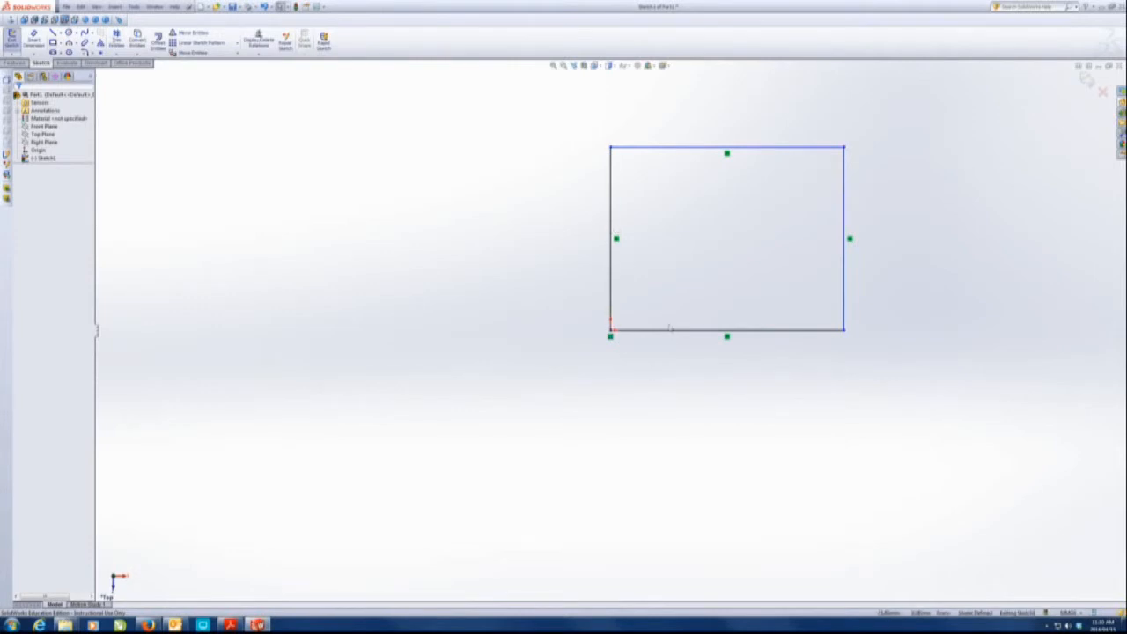
{"action": "key", "text": "f"}
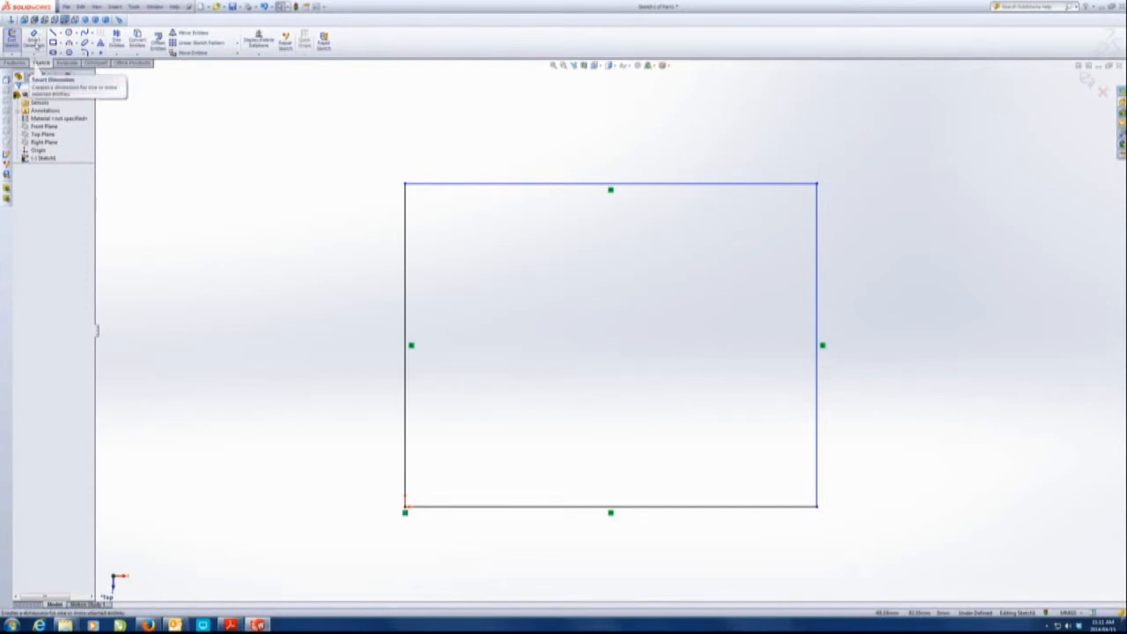
- Dimension the distance between the rectangle's top and bottom edges and set it to 104 mm
{"action": "left_click", "coordinate": [34, 41]}
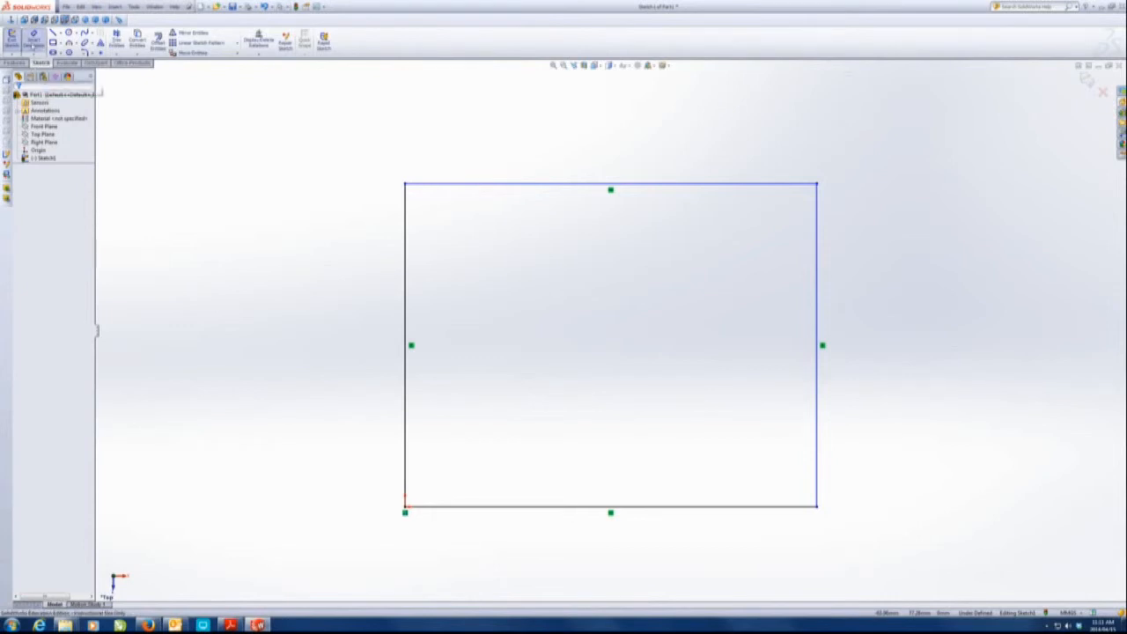
{"action": "left_click", "coordinate": [32, 43]}
{"action": "left_click", "coordinate": [437, 185]}
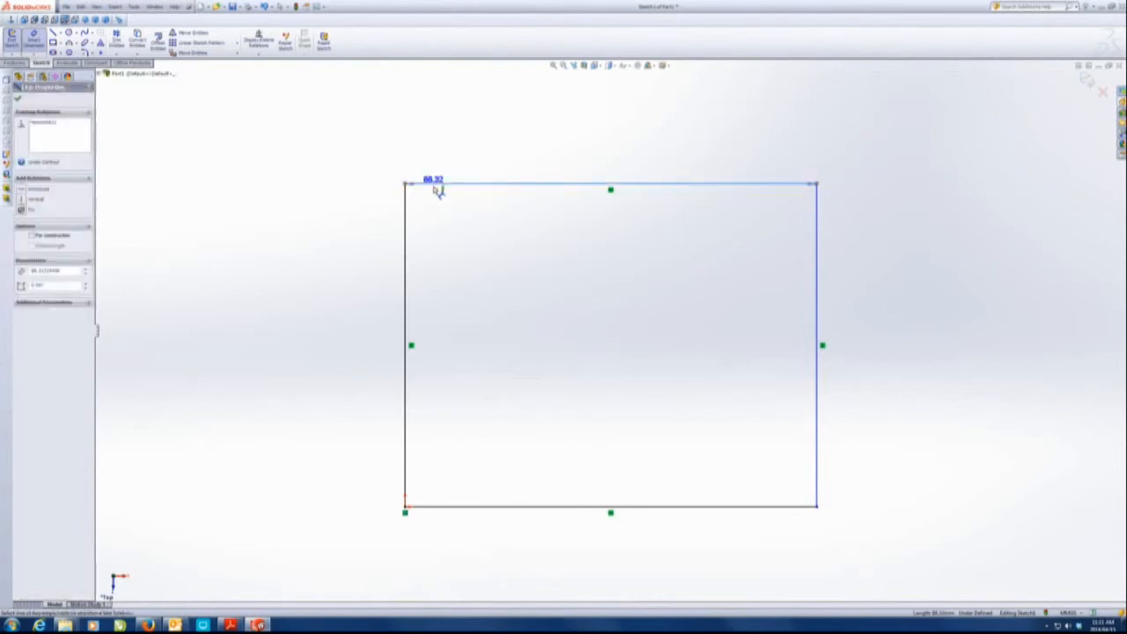
{"action": "left_click", "coordinate": [448, 508]}
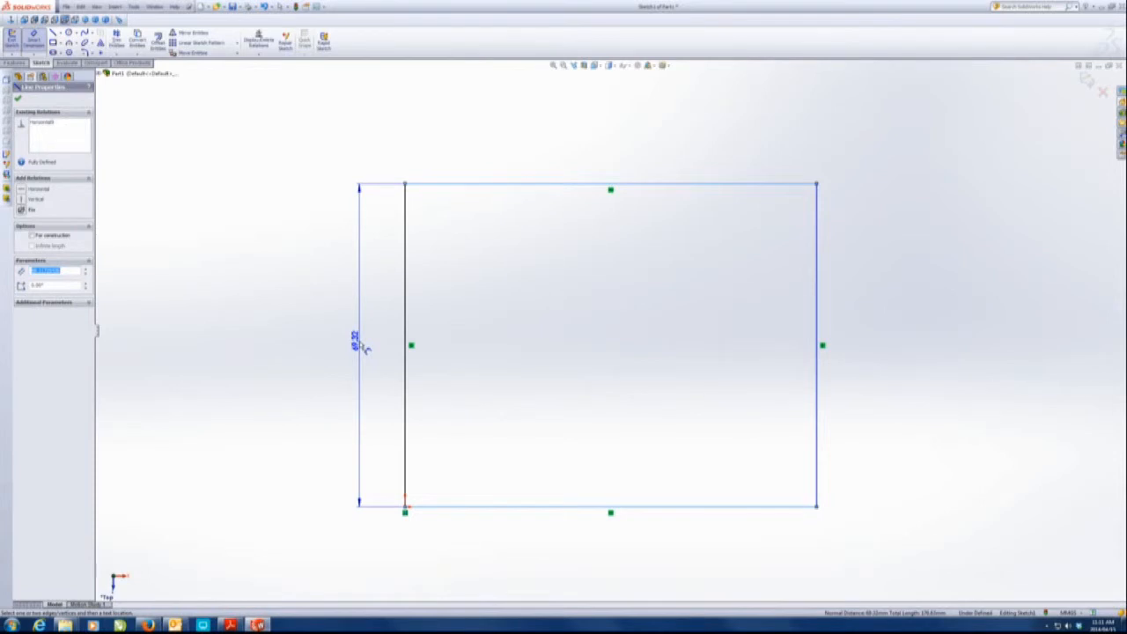
{"action": "left_click", "coordinate": [364, 346]}
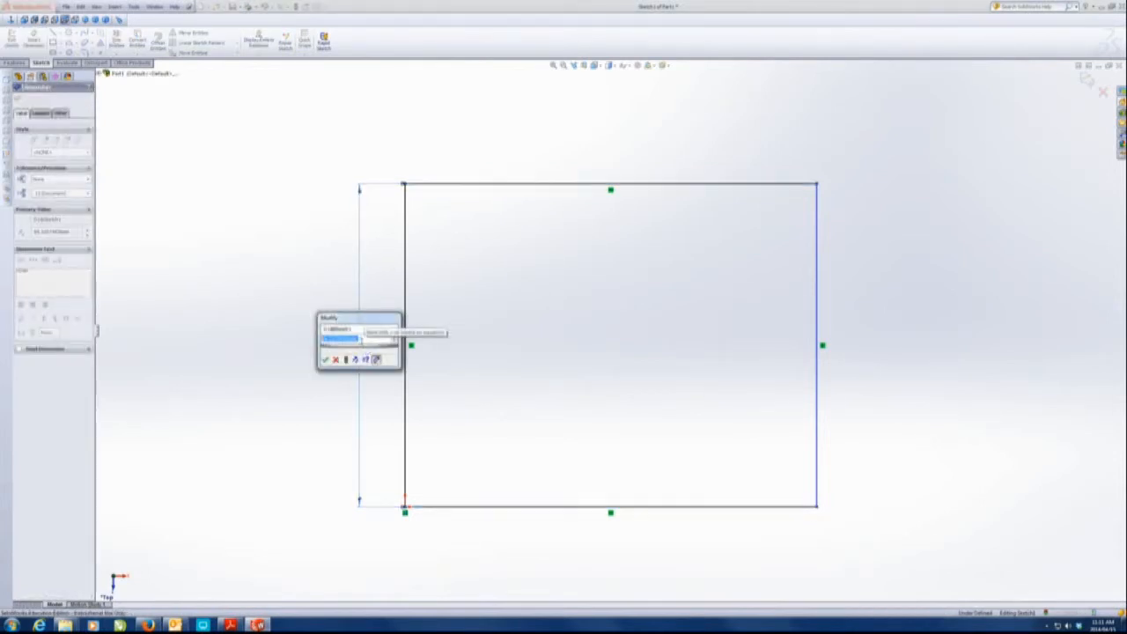
{"action": "type", "text": "104"}
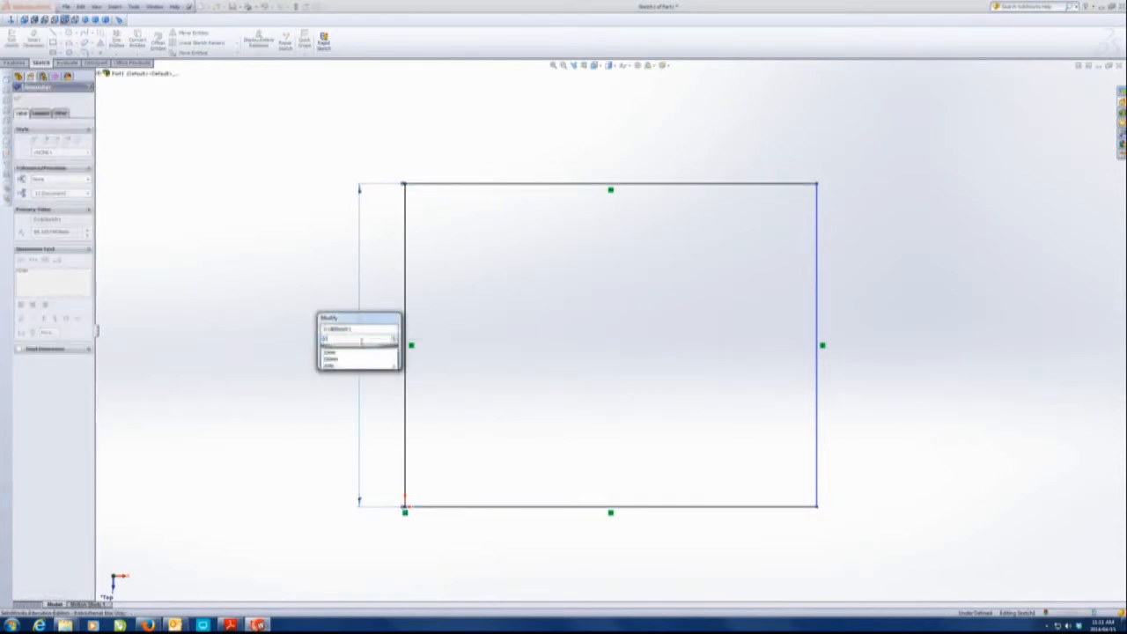
{"action": "key", "text": "Return"}
{"action": "scroll", "coordinate": [528, 291], "scroll_direction": "down", "scroll_amount": 3}
{"action": "scroll", "coordinate": [531, 291], "scroll_direction": "up", "scroll_amount": 7}
{"action": "scroll", "coordinate": [572, 228], "scroll_direction": "down", "scroll_amount": 1}
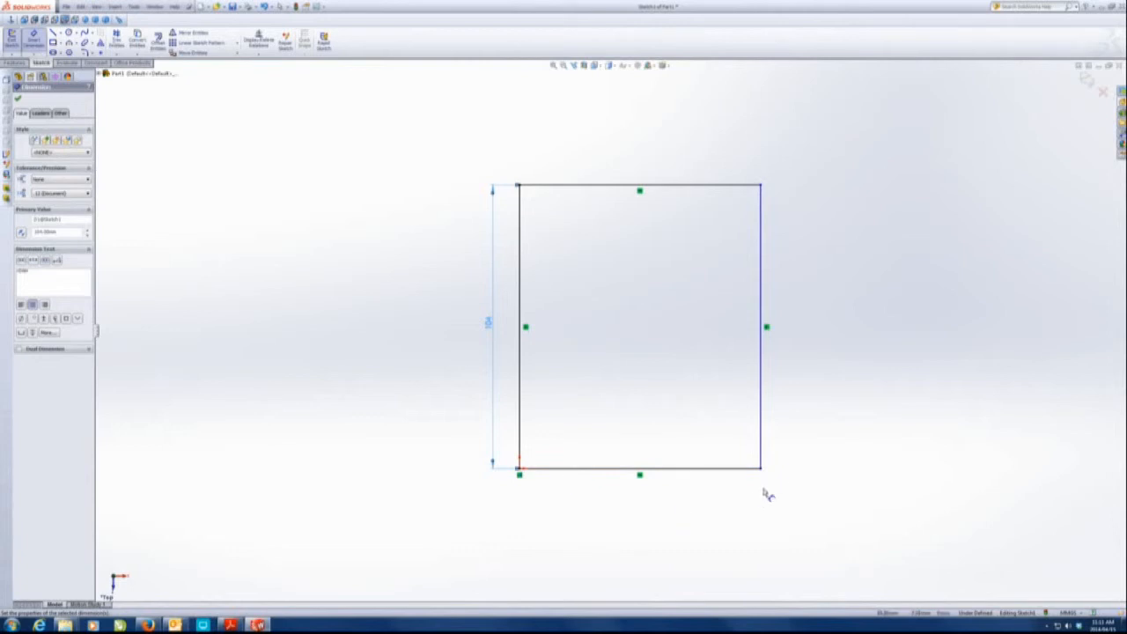
- Dimension the distance between the rectangle's left and right edges, place it below the rectangle and set it to 180 mm
{"action": "left_click", "coordinate": [763, 452]}
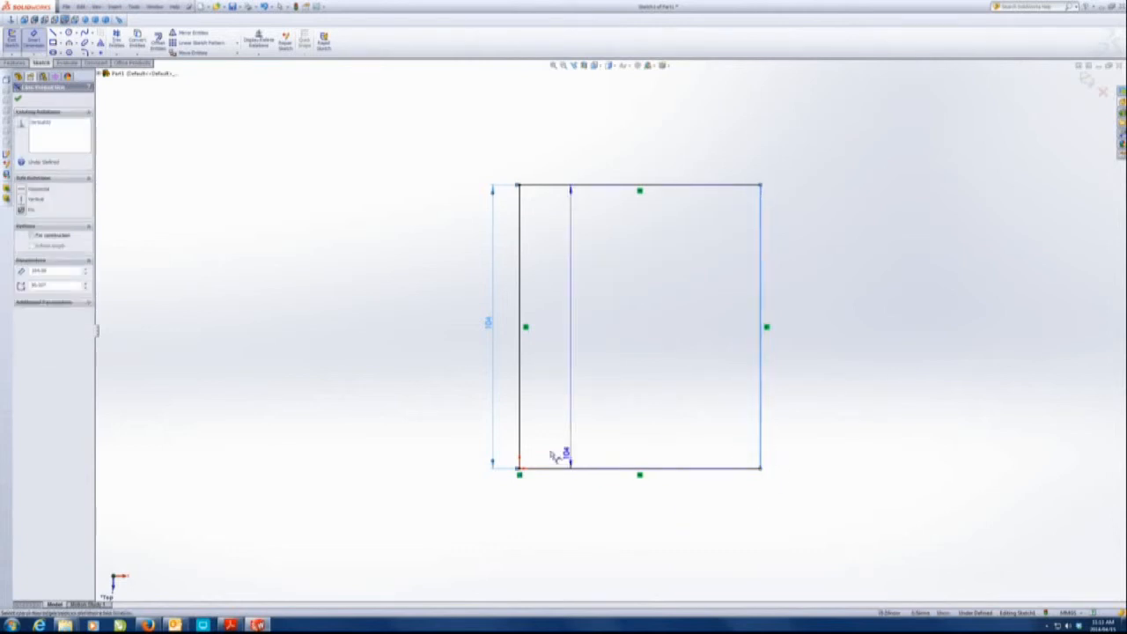
{"action": "left_click", "coordinate": [520, 443]}
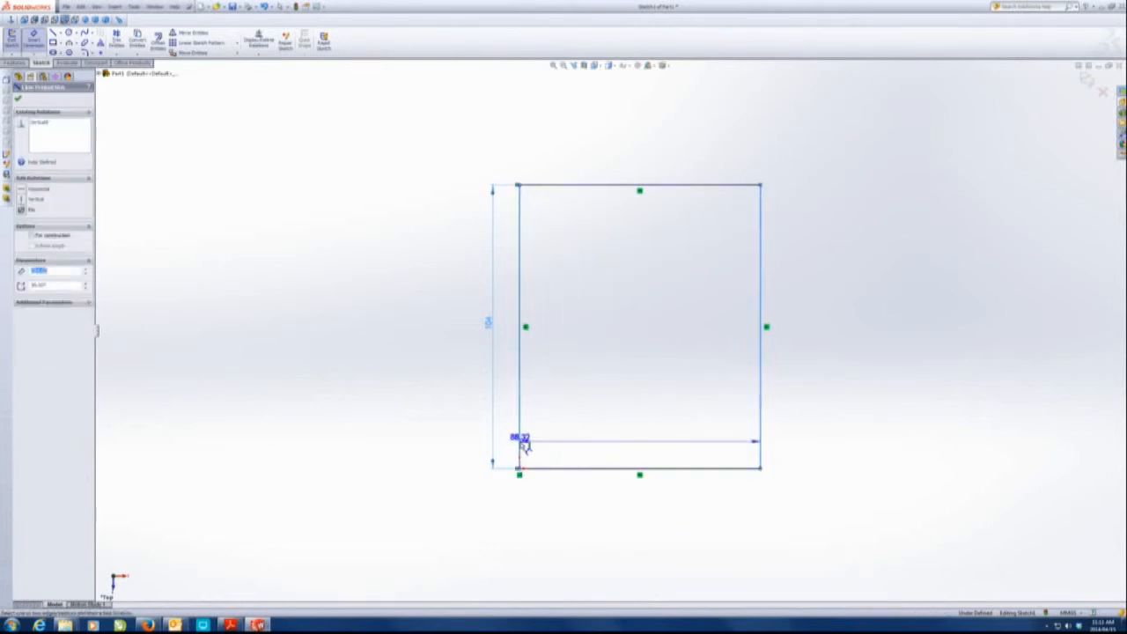
{"action": "left_click", "coordinate": [645, 496]}
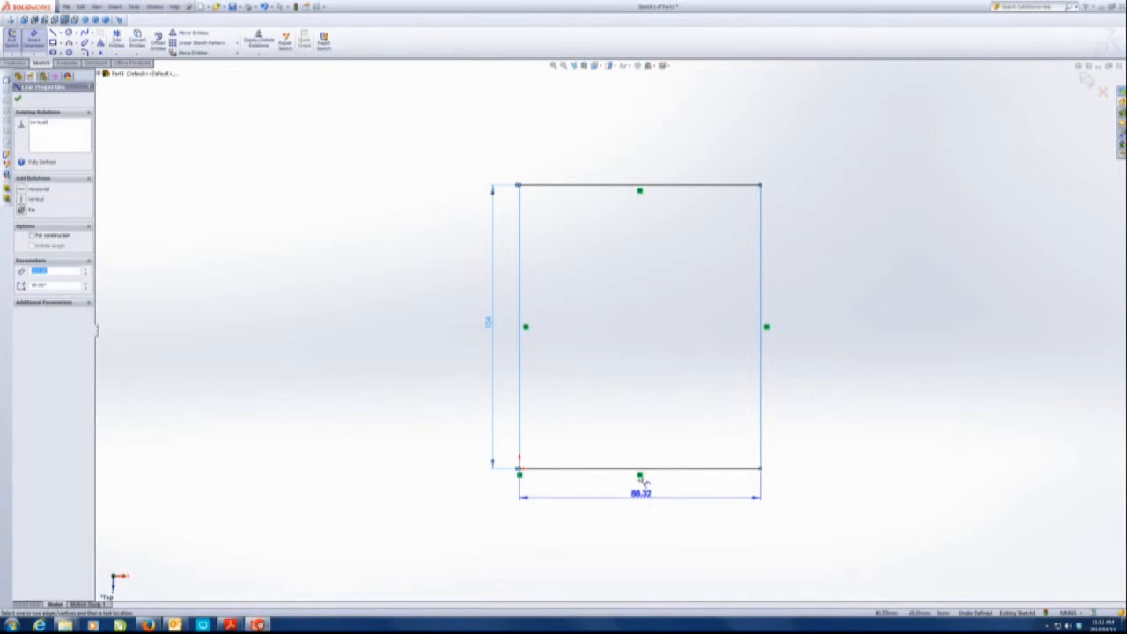
{"action": "left_click", "coordinate": [642, 496]}
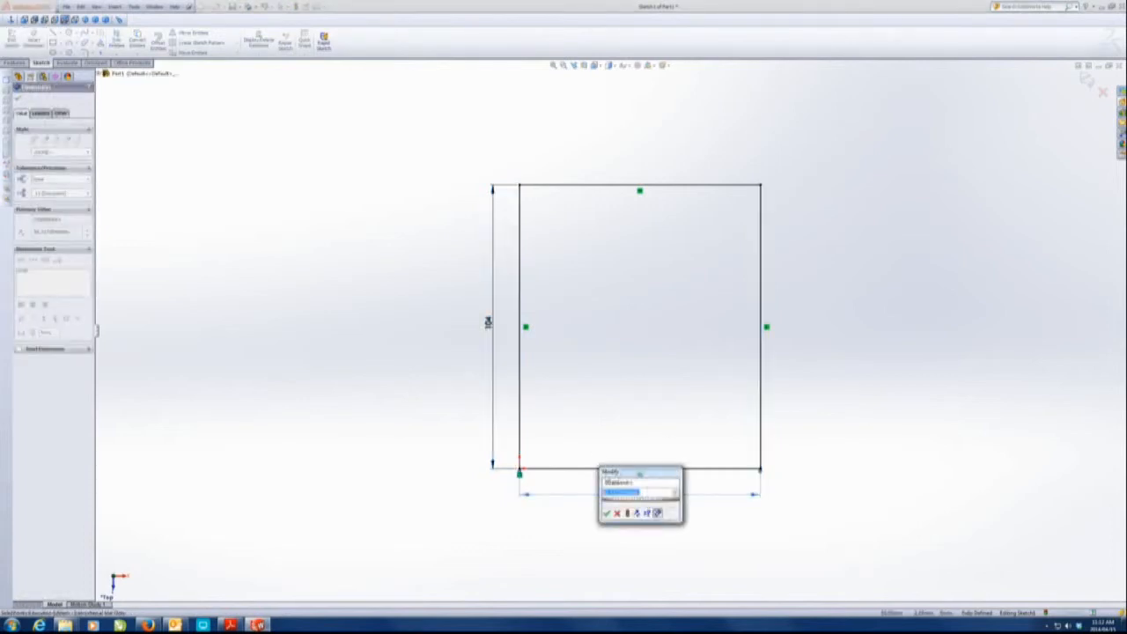
{"action": "left_click", "coordinate": [529, 478]}
{"action": "left_click_drag", "start_coordinate": [620, 474], "coordinate": [407, 489]}
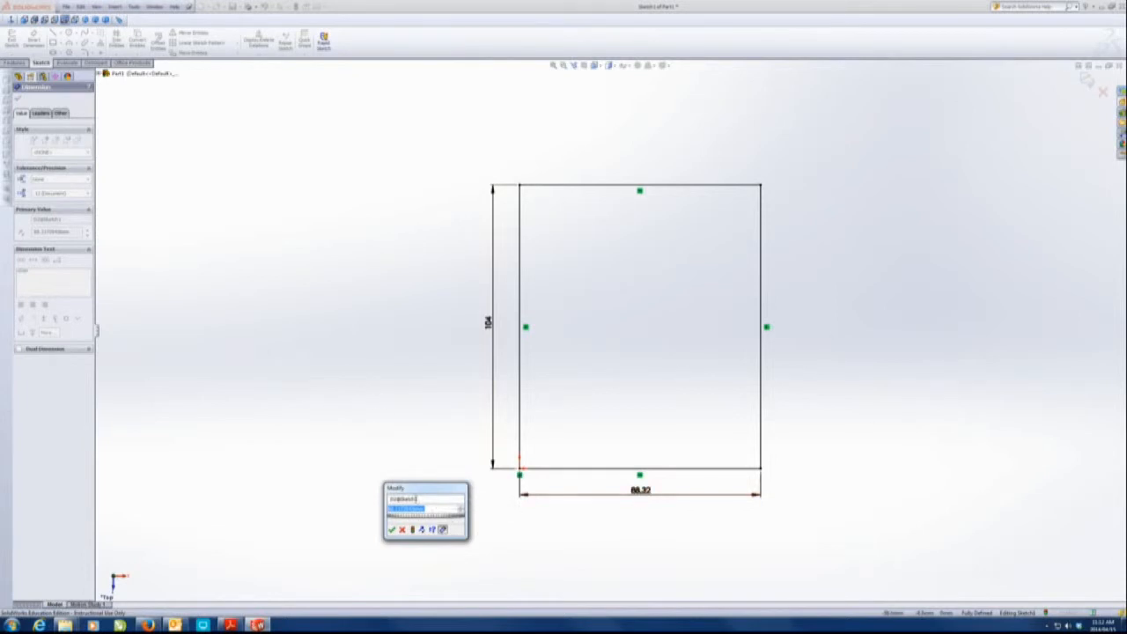
{"action": "type", "text": "100"}
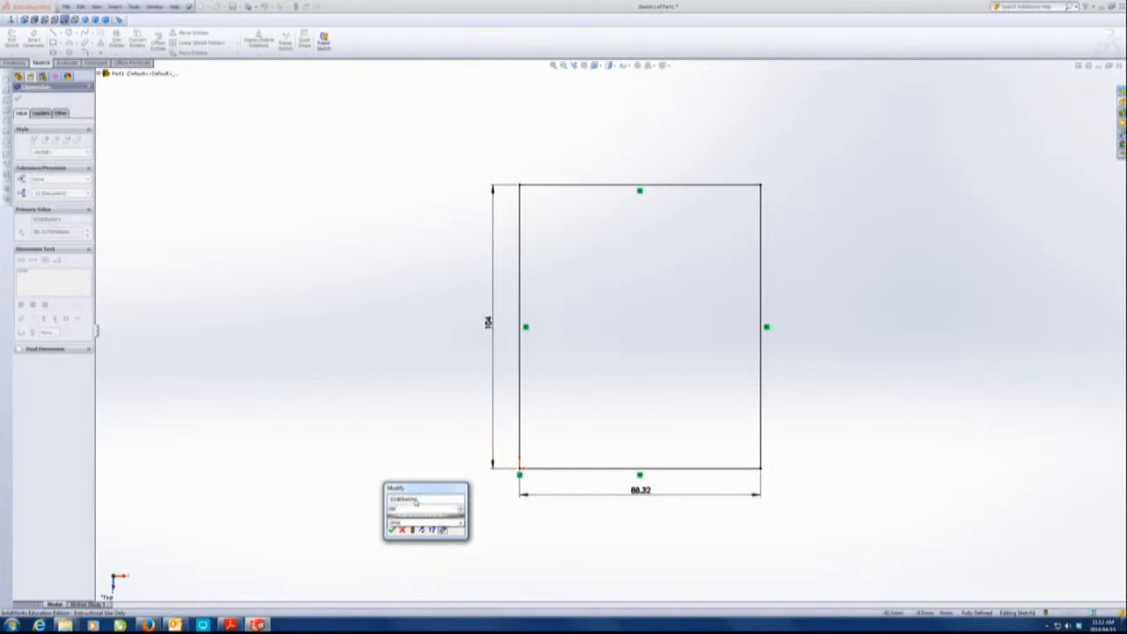
{"action": "key", "text": "Return"}
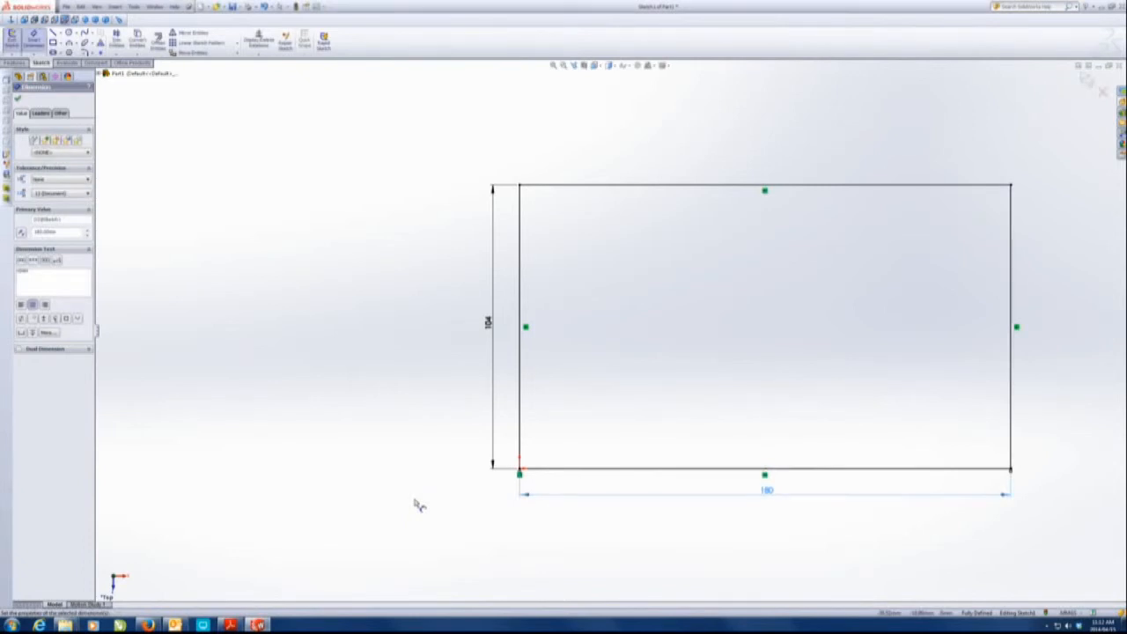
{"action": "left_click", "coordinate": [608, 553]}
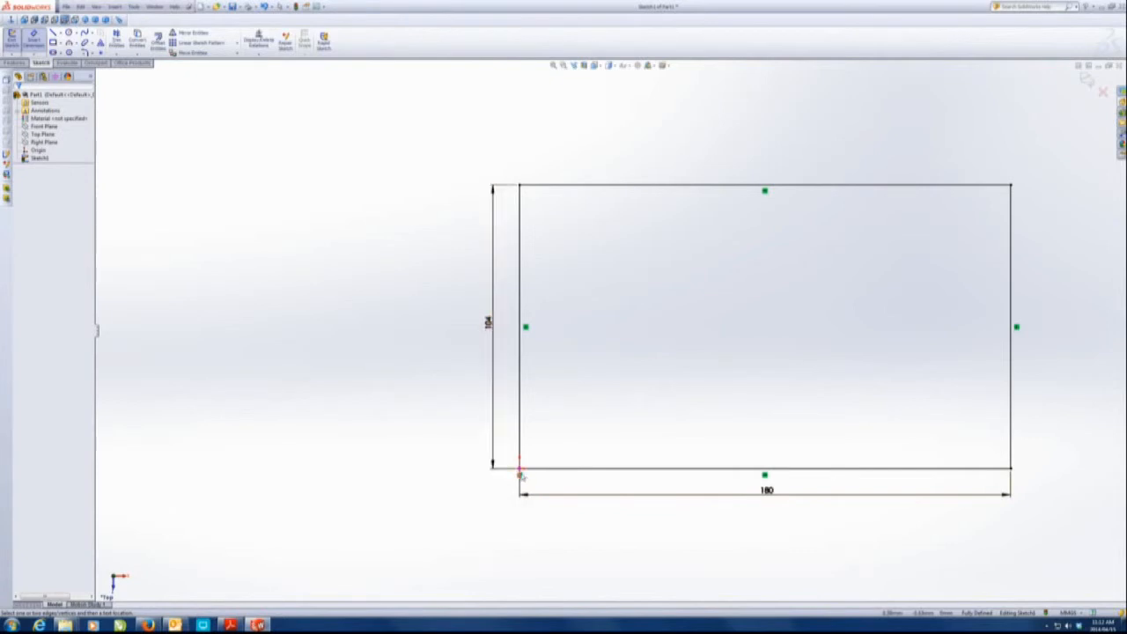
- Set the rectangle's width dimension to 170 mm and move both dimensions closer to the rectangle
{"action": "double_click", "coordinate": [773, 495]}
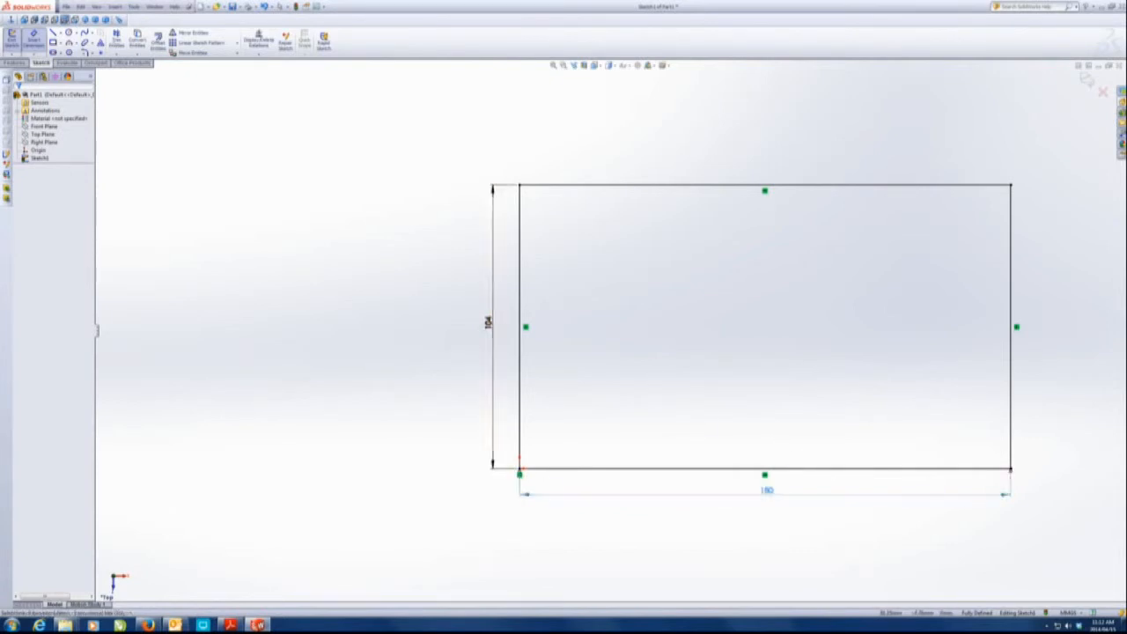
{"action": "type", "text": "190"}
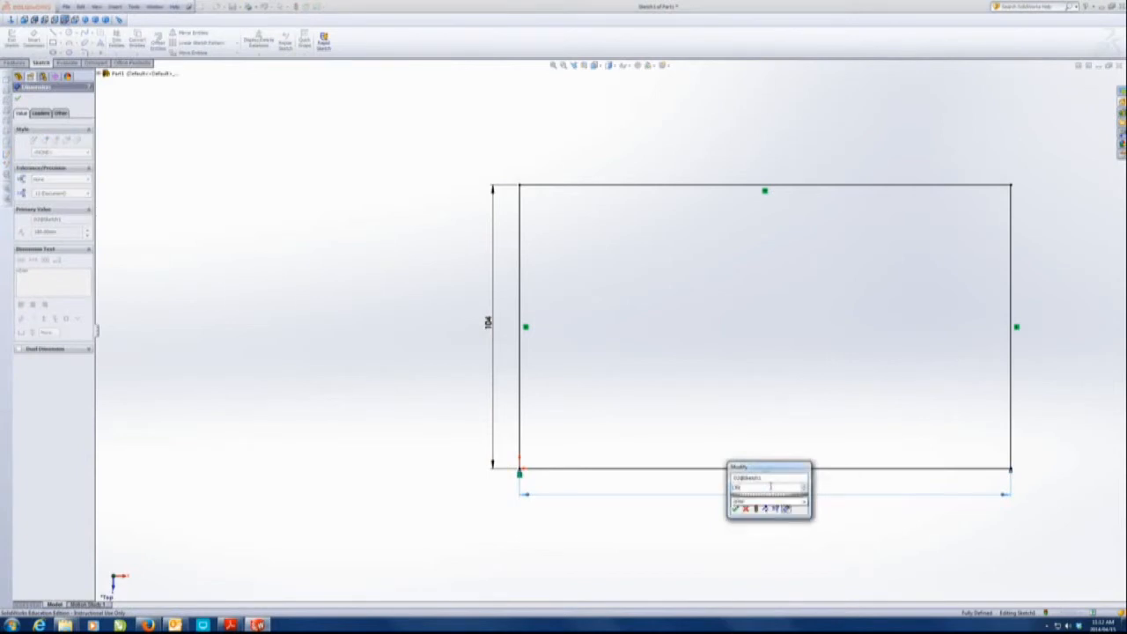
{"action": "key", "text": "Return"}
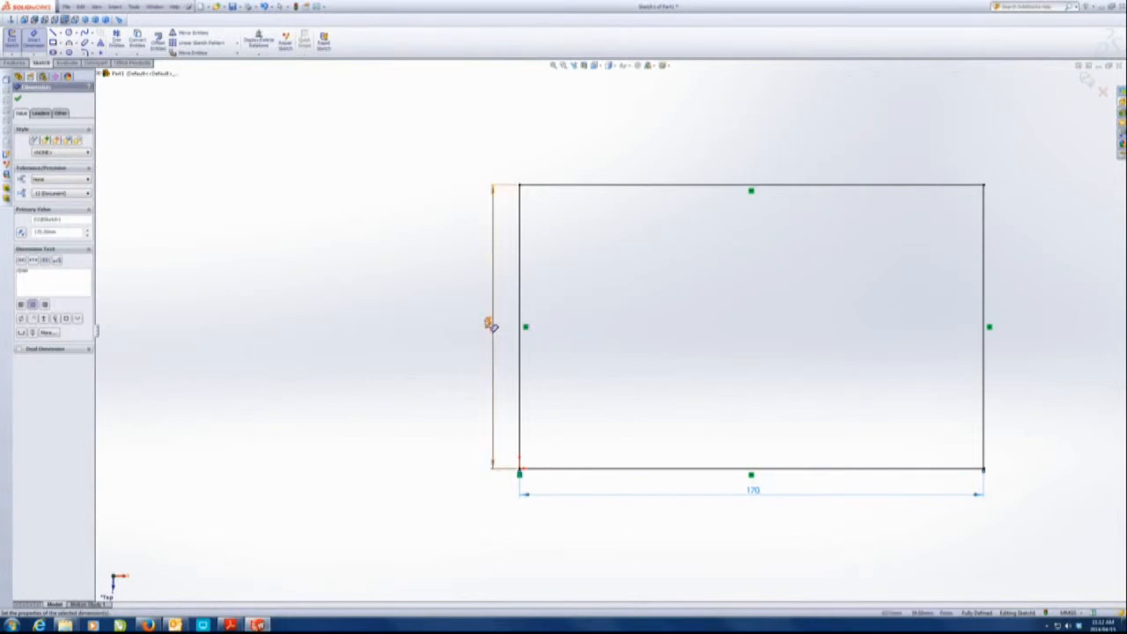
{"action": "left_click_drag", "start_coordinate": [490, 324], "coordinate": [503, 329]}
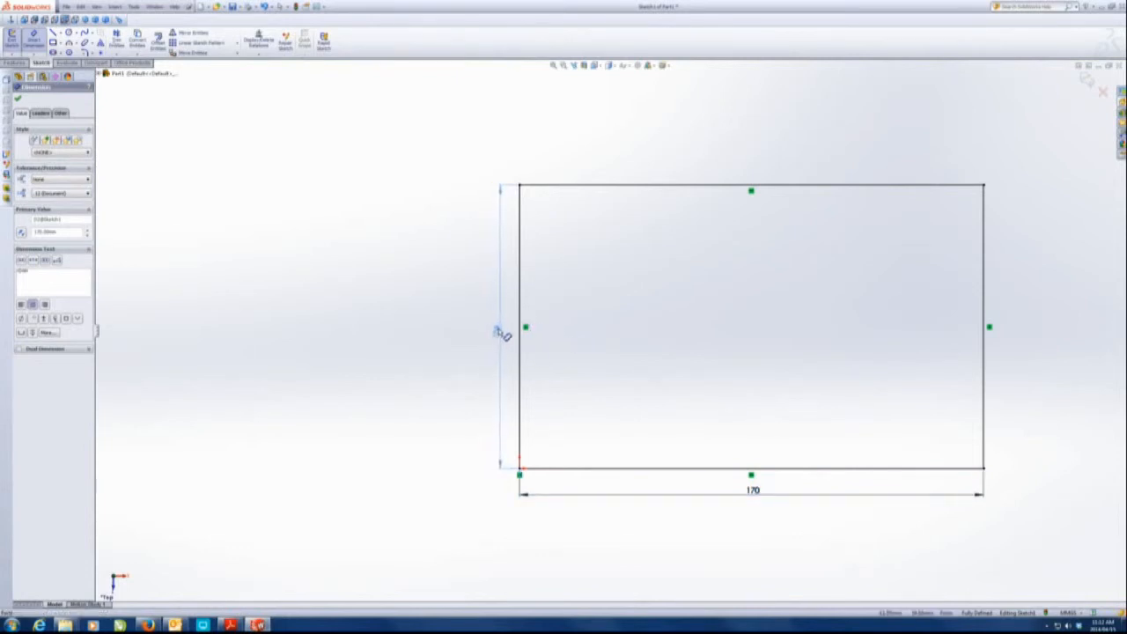
{"action": "left_click_drag", "start_coordinate": [753, 492], "coordinate": [749, 486]}
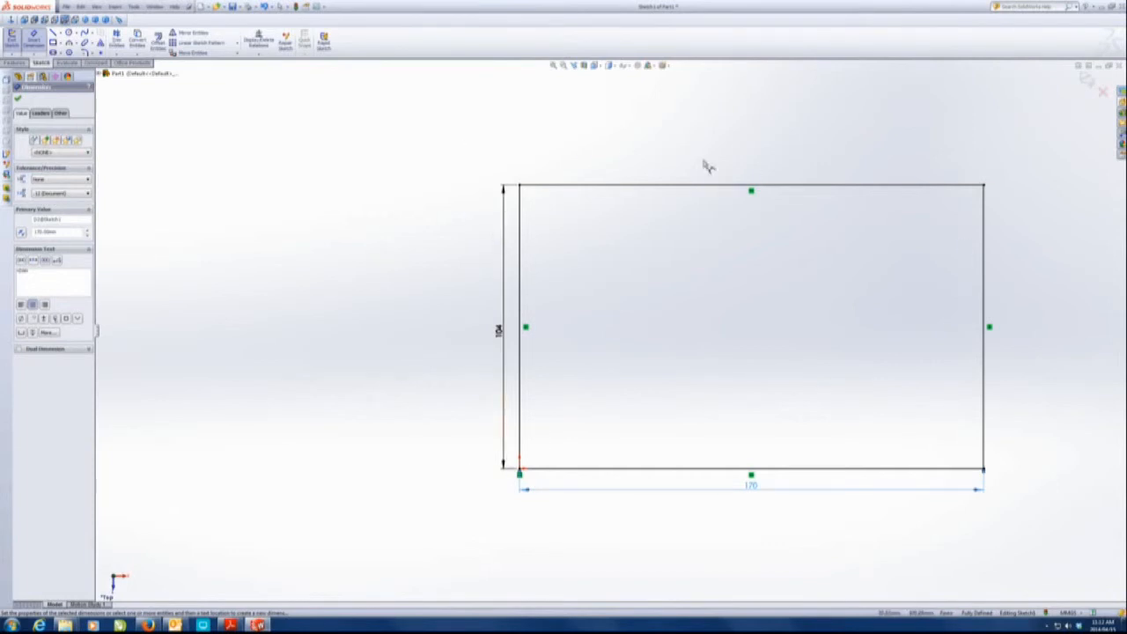
- Close the part without saving and create a new part document
{"action": "left_click", "coordinate": [1118, 65]}
{"action": "left_click", "coordinate": [583, 329]}
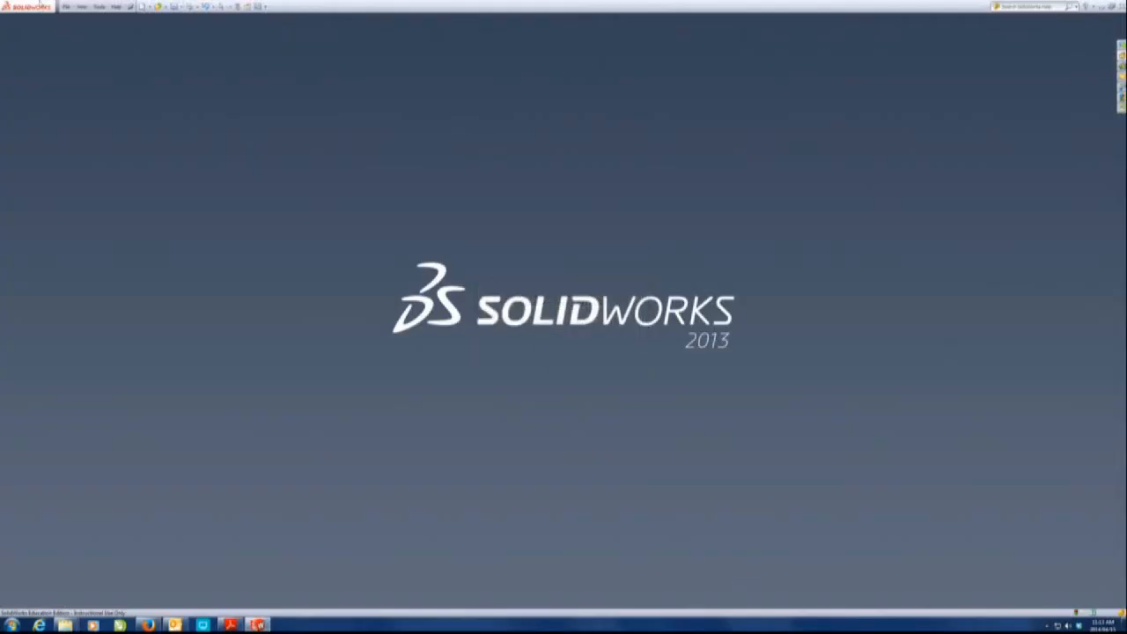
{"action": "left_click", "coordinate": [66, 6]}
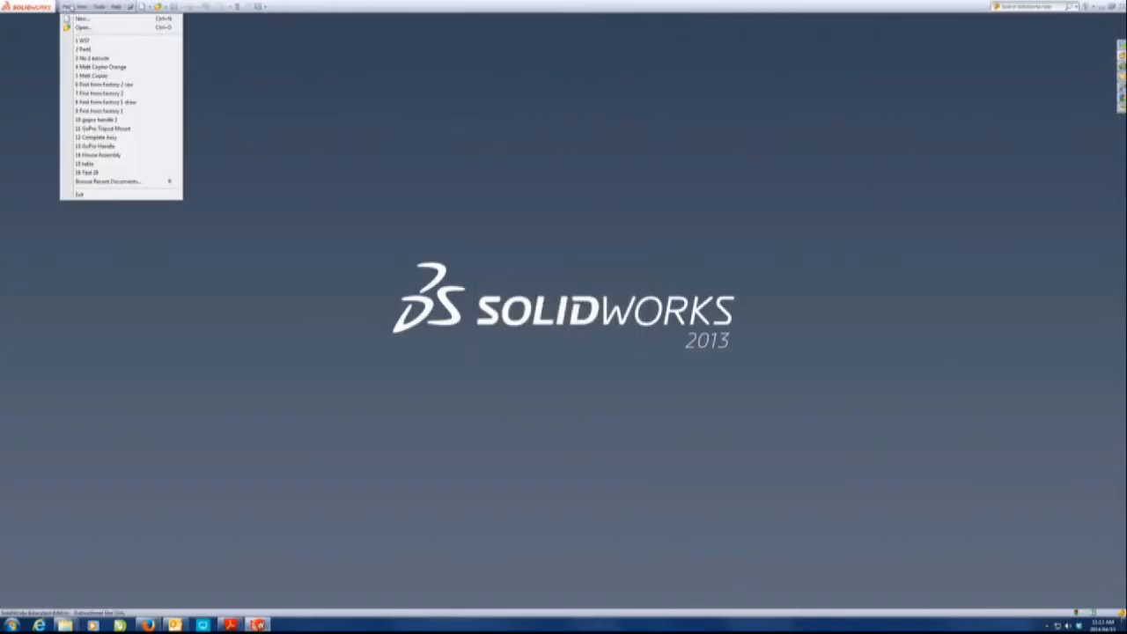
{"action": "left_click", "coordinate": [78, 18]}
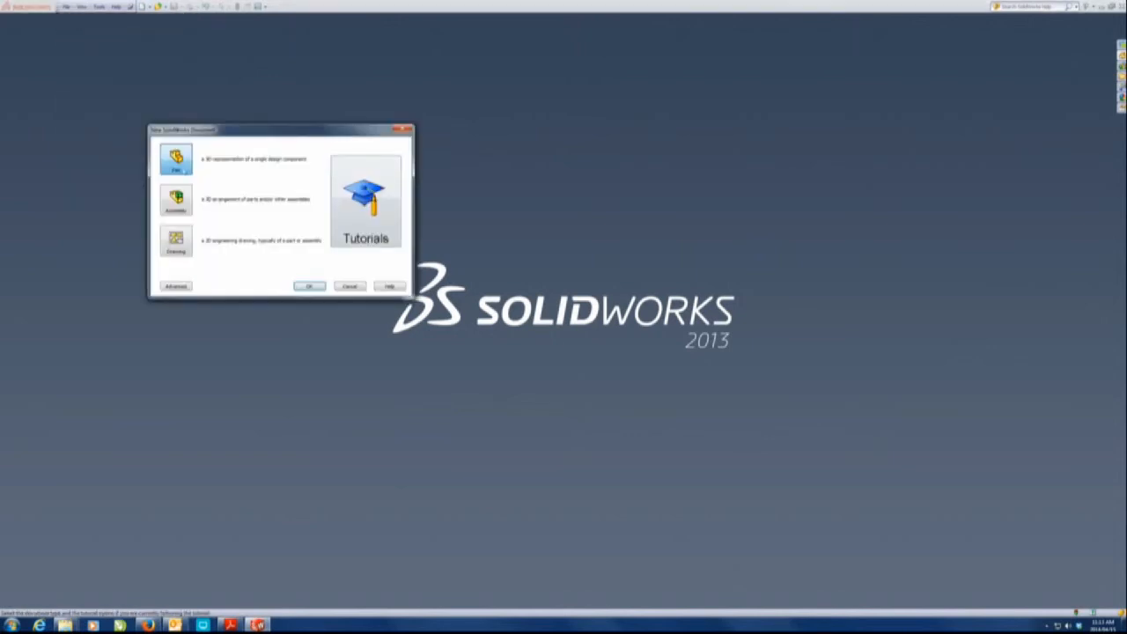
{"action": "left_click", "coordinate": [315, 289]}
- Start a sketch on the Top Plane and draw a corner rectangle about 84 by 70 mm around the origin
{"action": "left_click", "coordinate": [35, 134]}
{"action": "left_click", "coordinate": [38, 123]}
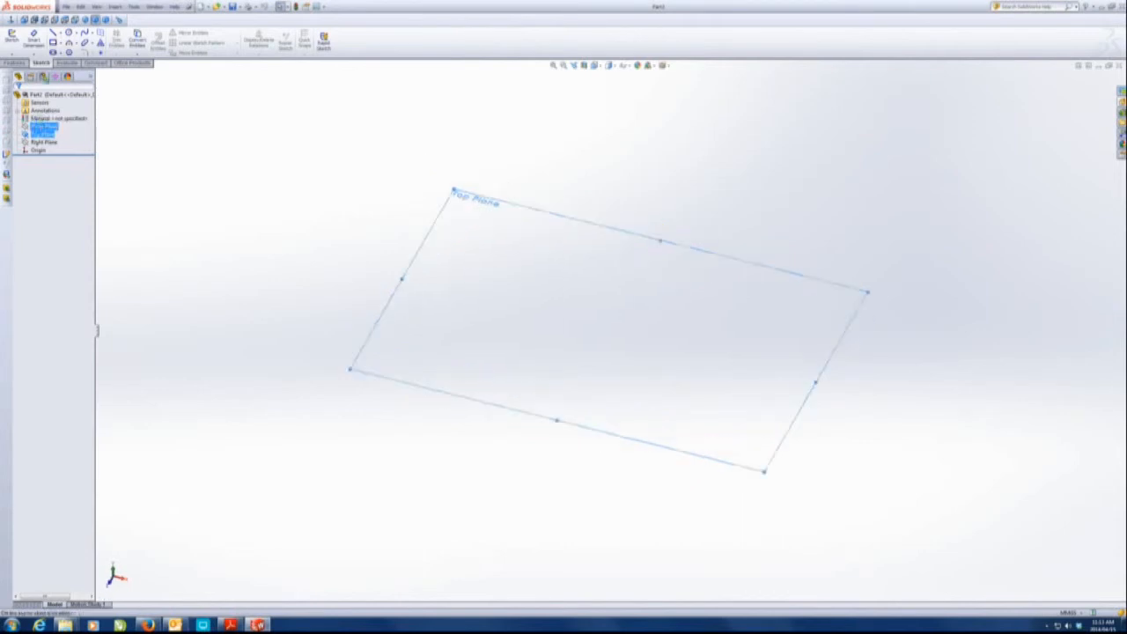
{"action": "left_click", "coordinate": [53, 41]}
{"action": "left_click", "coordinate": [521, 236]}
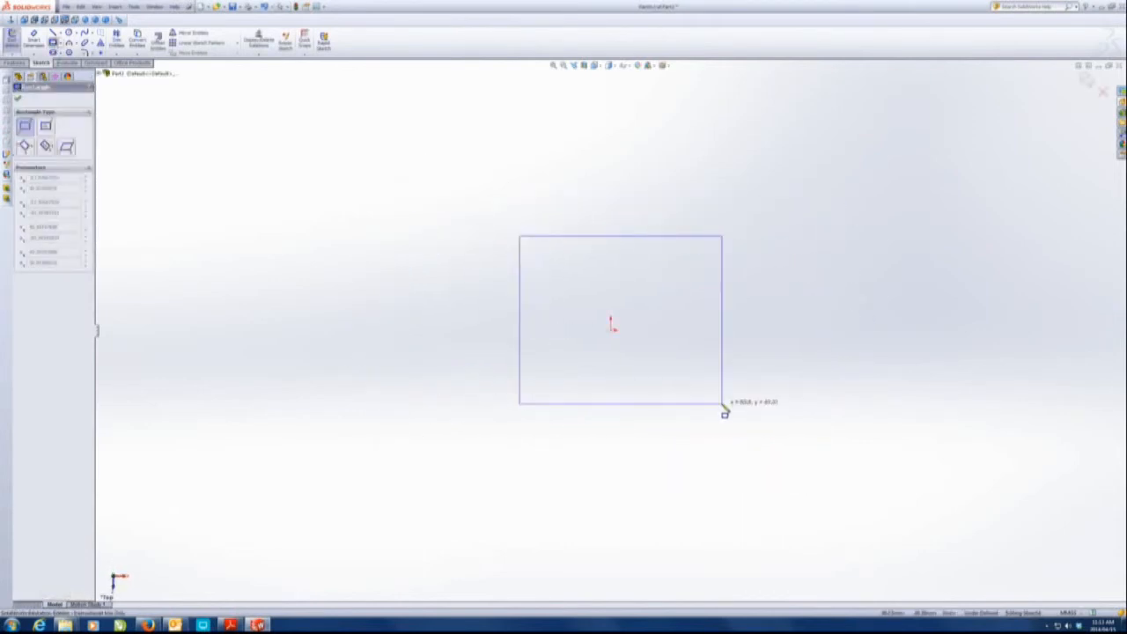
{"action": "left_click", "coordinate": [722, 404]}
- Dimension the rectangle's left edge at 104 mm and its bottom edge at 170 mm
{"action": "left_click", "coordinate": [34, 40]}
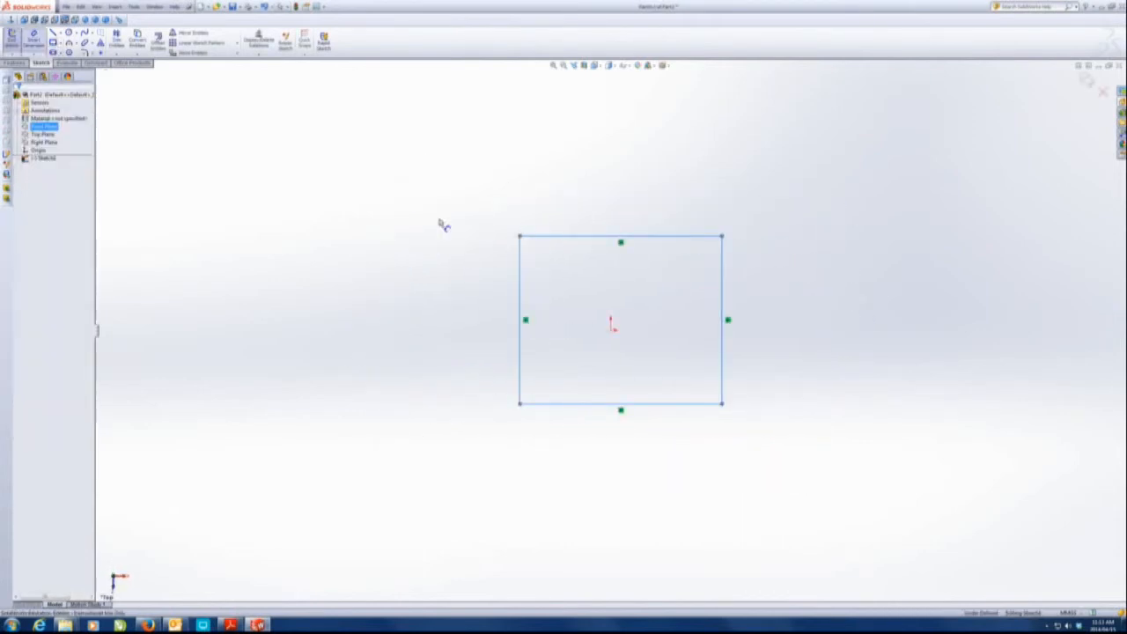
{"action": "left_click", "coordinate": [521, 307]}
{"action": "left_click", "coordinate": [485, 308]}
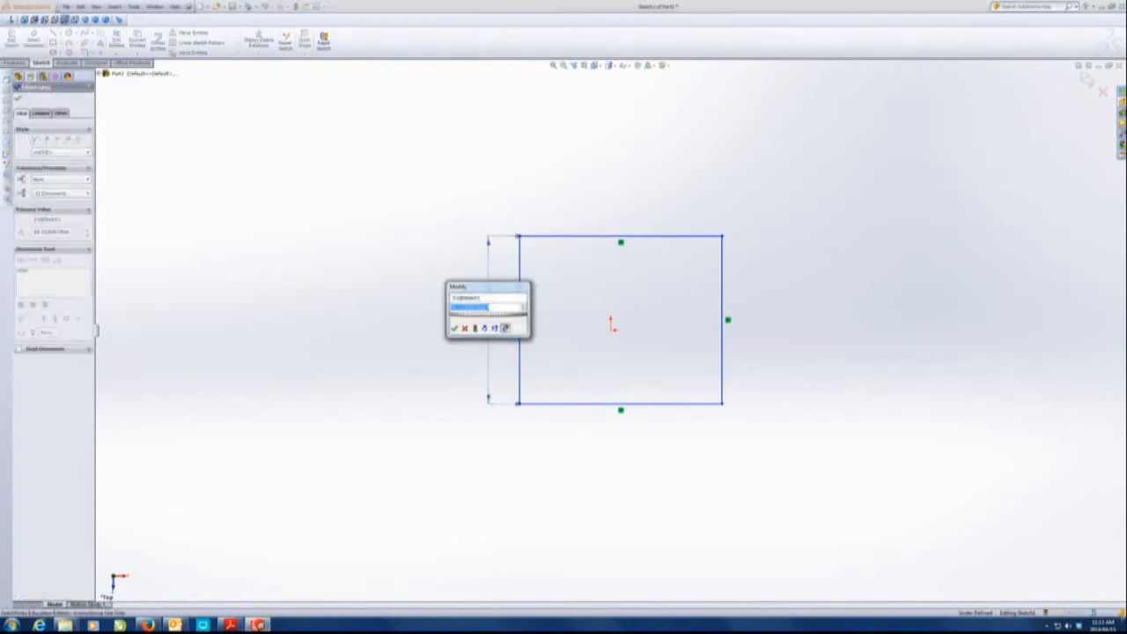
{"action": "key", "text": "Return"}
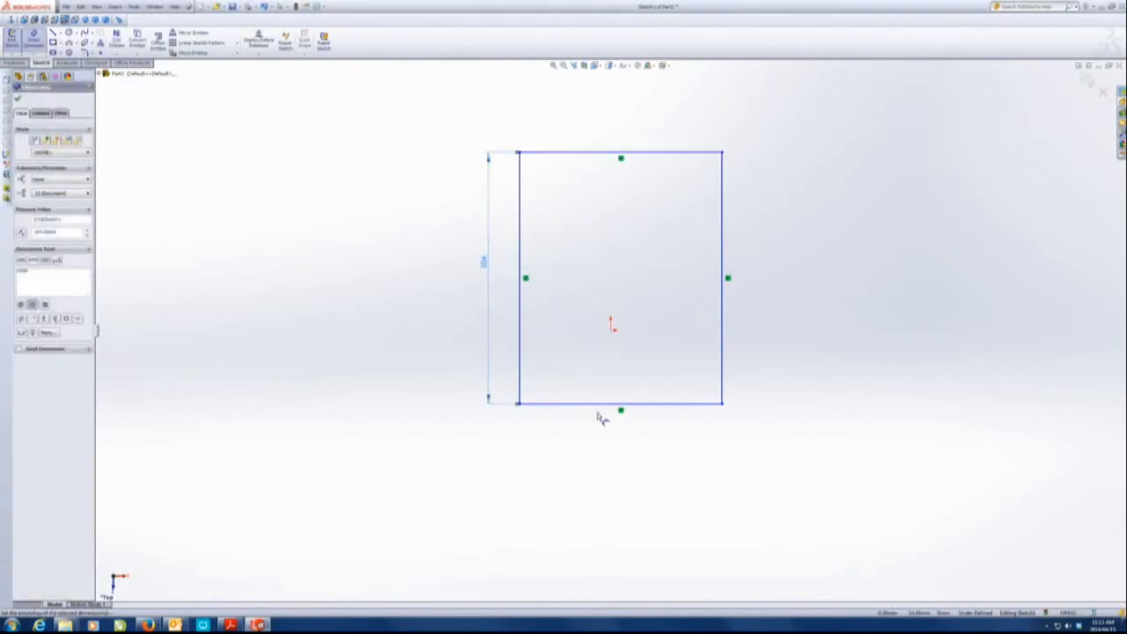
{"action": "left_click", "coordinate": [599, 405]}
{"action": "left_click", "coordinate": [605, 441]}
{"action": "type", "text": "170"}
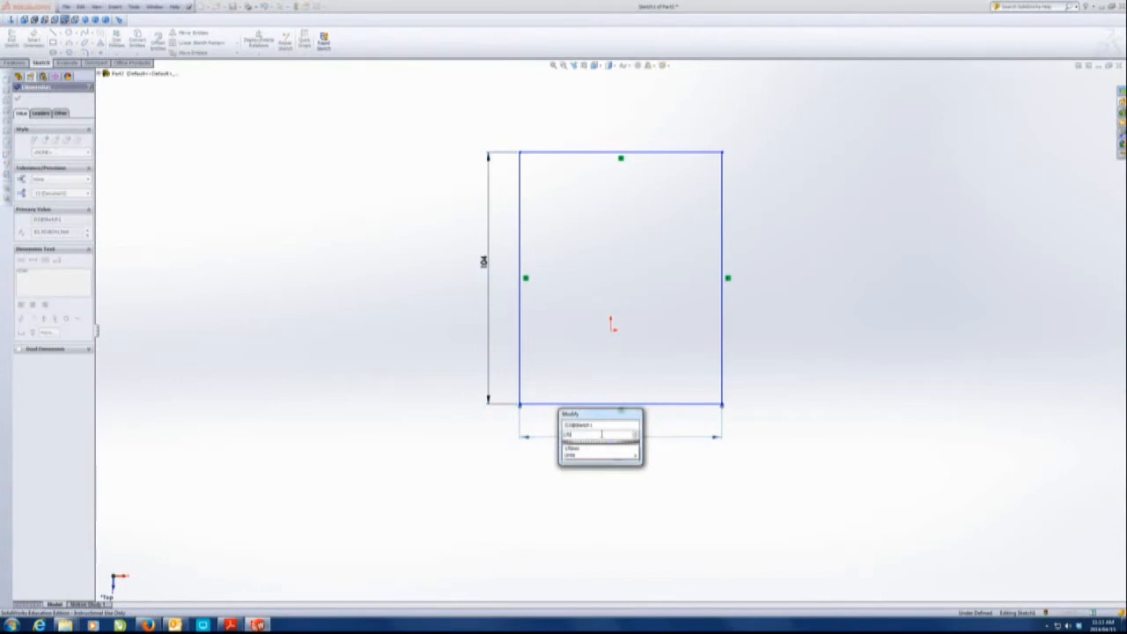
{"action": "key", "text": "Return"}
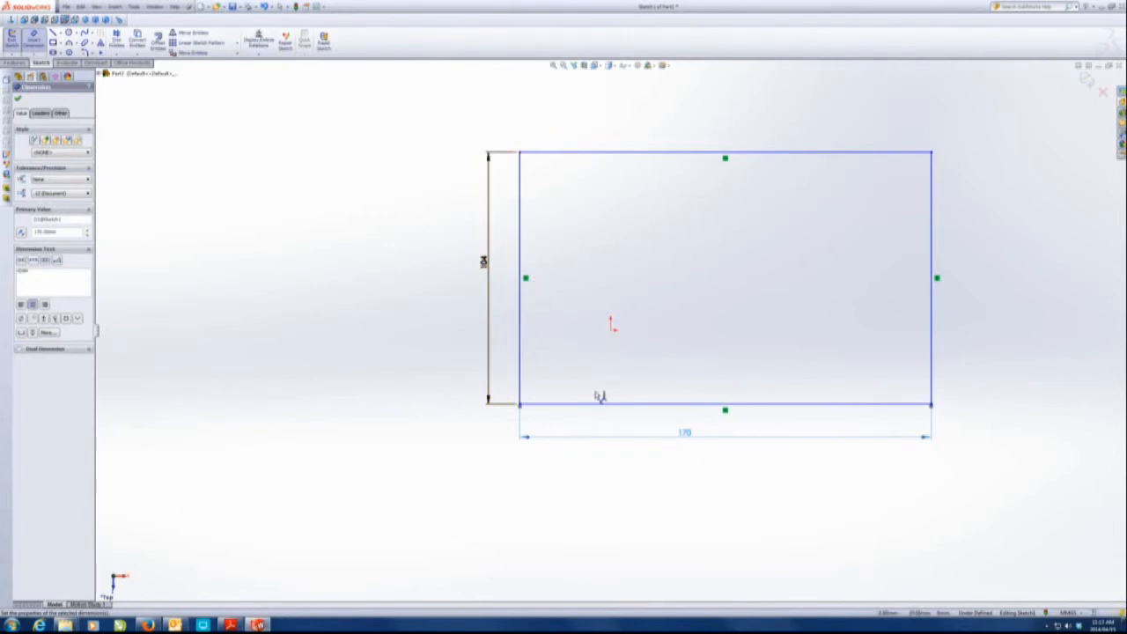
- Dimension the origin's distance from the rectangle's left edge and from its bottom edge, accepting the measured values
{"action": "left_click", "coordinate": [614, 333]}
{"action": "left_click", "coordinate": [522, 335]}
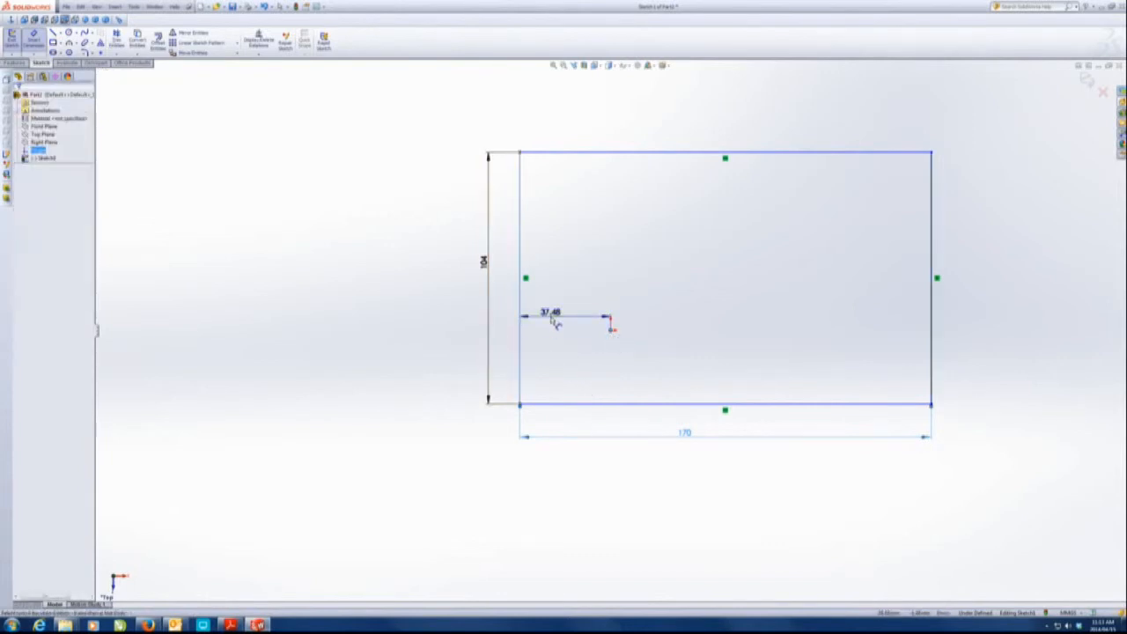
{"action": "left_click", "coordinate": [555, 319]}
{"action": "left_click", "coordinate": [518, 336]}
{"action": "left_click", "coordinate": [614, 332]}
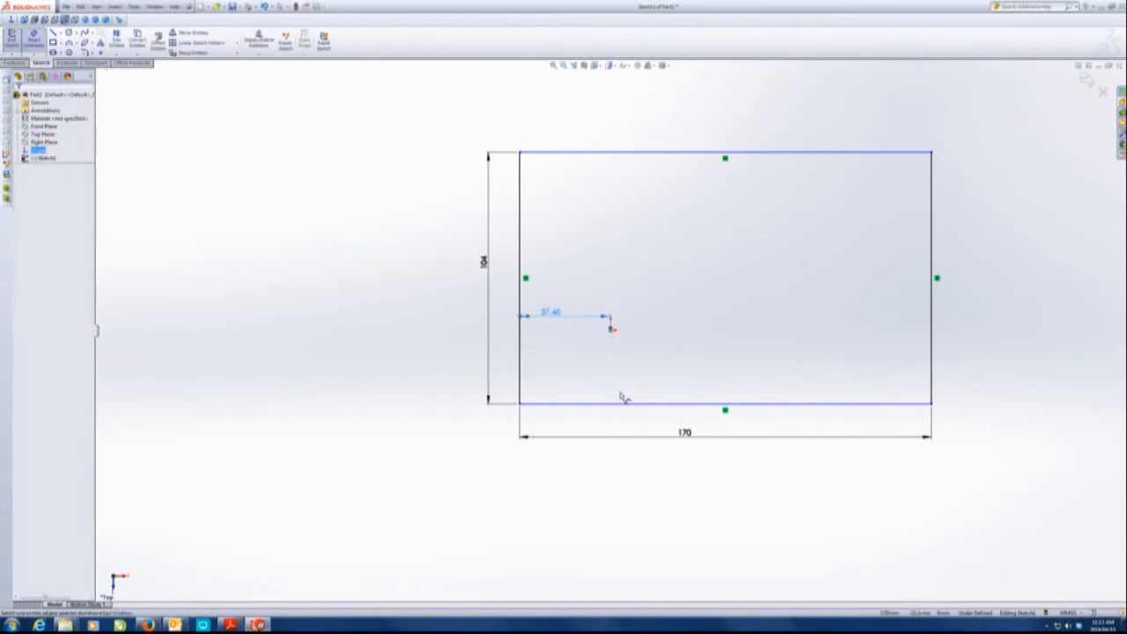
{"action": "left_click", "coordinate": [622, 407]}
{"action": "left_click", "coordinate": [621, 370]}
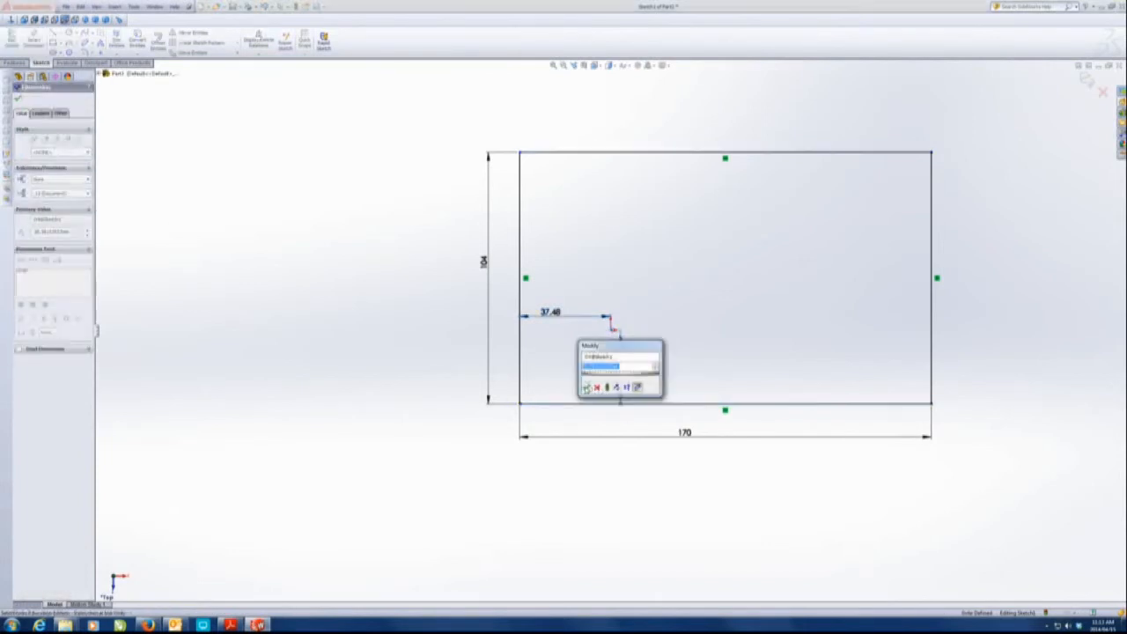
{"action": "left_click", "coordinate": [587, 389]}
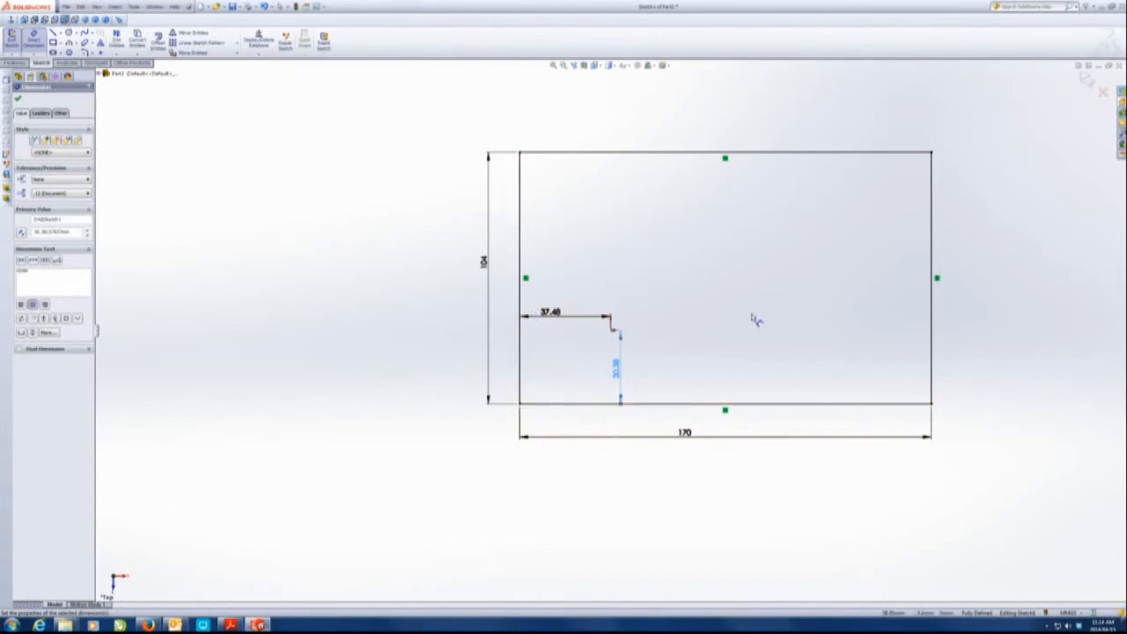
- Exit the sketch and discard all its changes
{"action": "left_click", "coordinate": [1103, 95]}
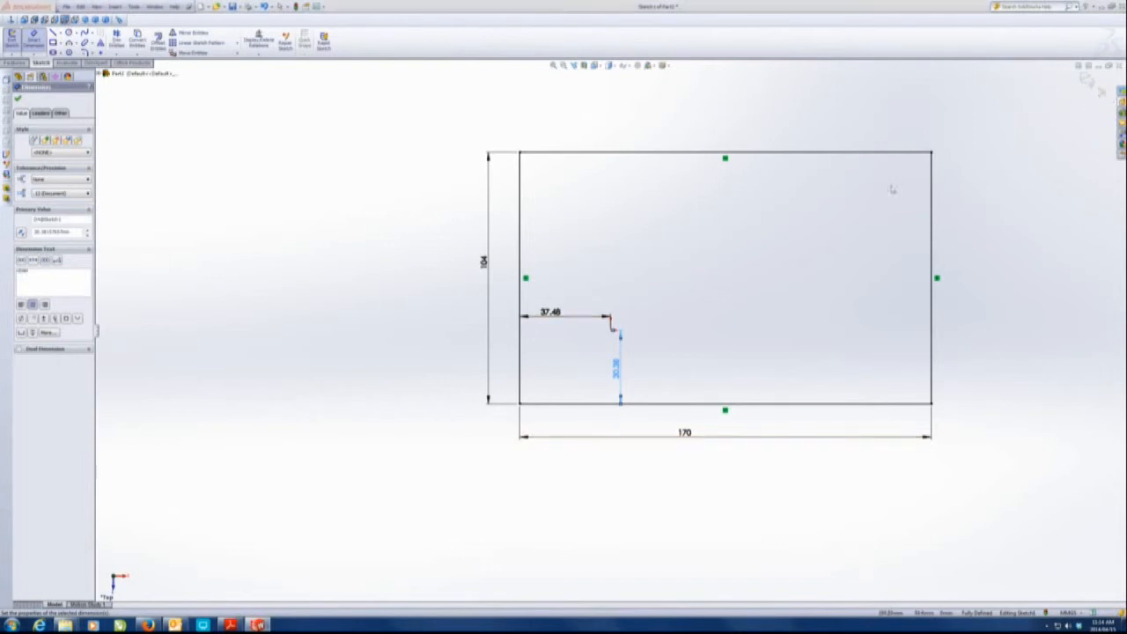
{"action": "left_click", "coordinate": [577, 320]}
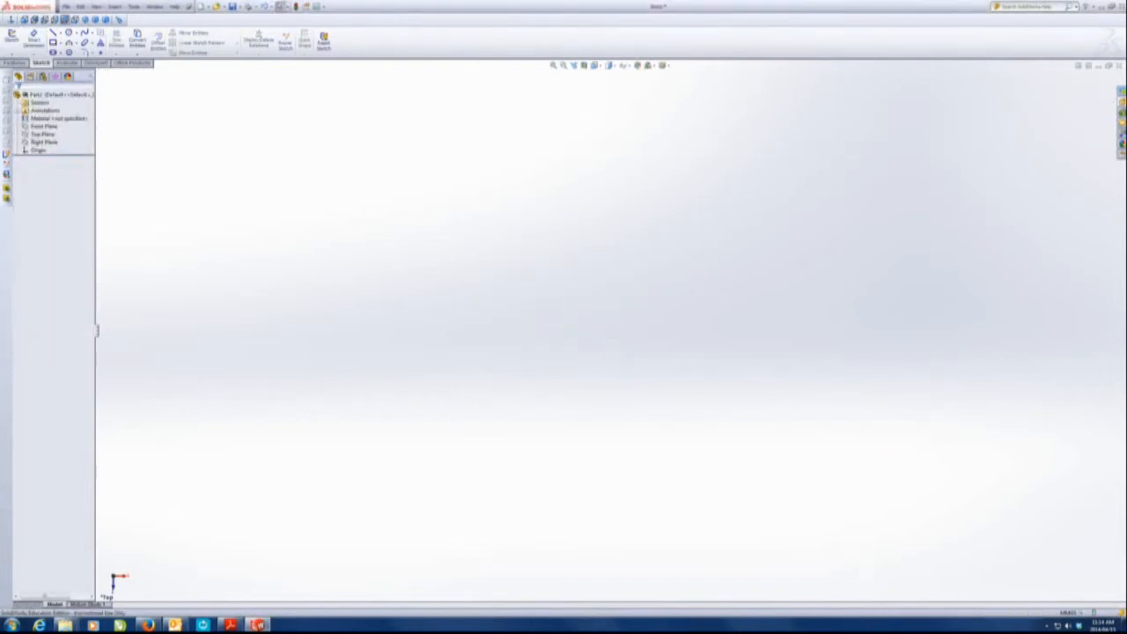
- Switch to the study guide PDF in Adobe Reader and read Exercise 1.1's save instruction and the Exercise 1.2 task
{"action": "left_click", "coordinate": [231, 625]}
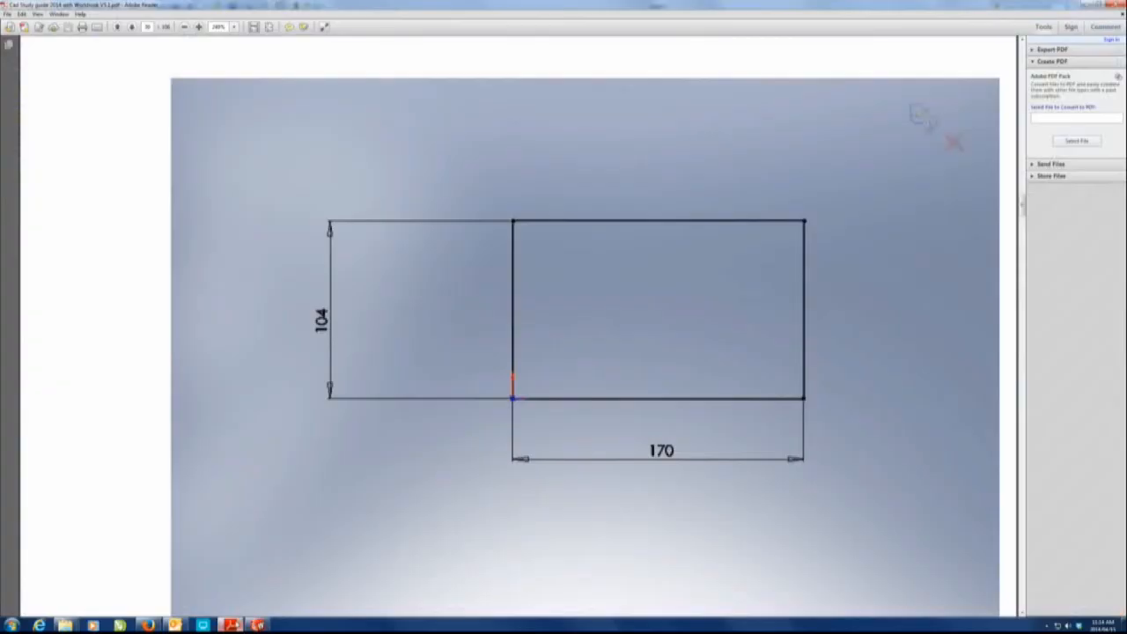
{"action": "scroll", "coordinate": [42, 608], "scroll_direction": "down", "scroll_amount": 1}
{"action": "scroll", "coordinate": [490, 295], "scroll_direction": "down", "scroll_amount": 5}
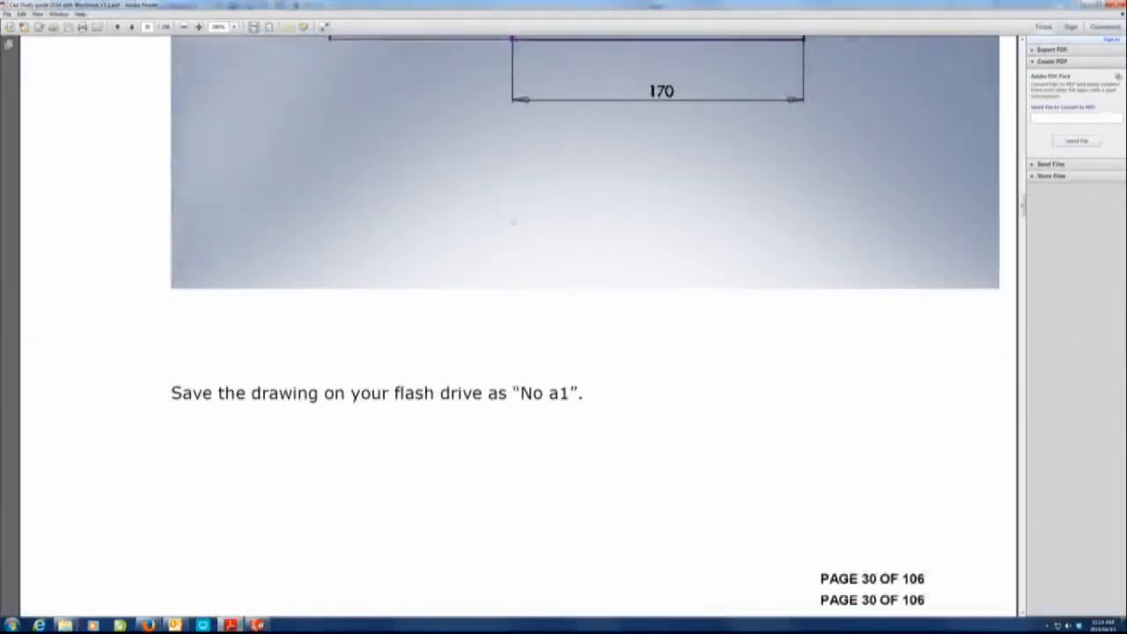
{"action": "double_click", "coordinate": [564, 311]}
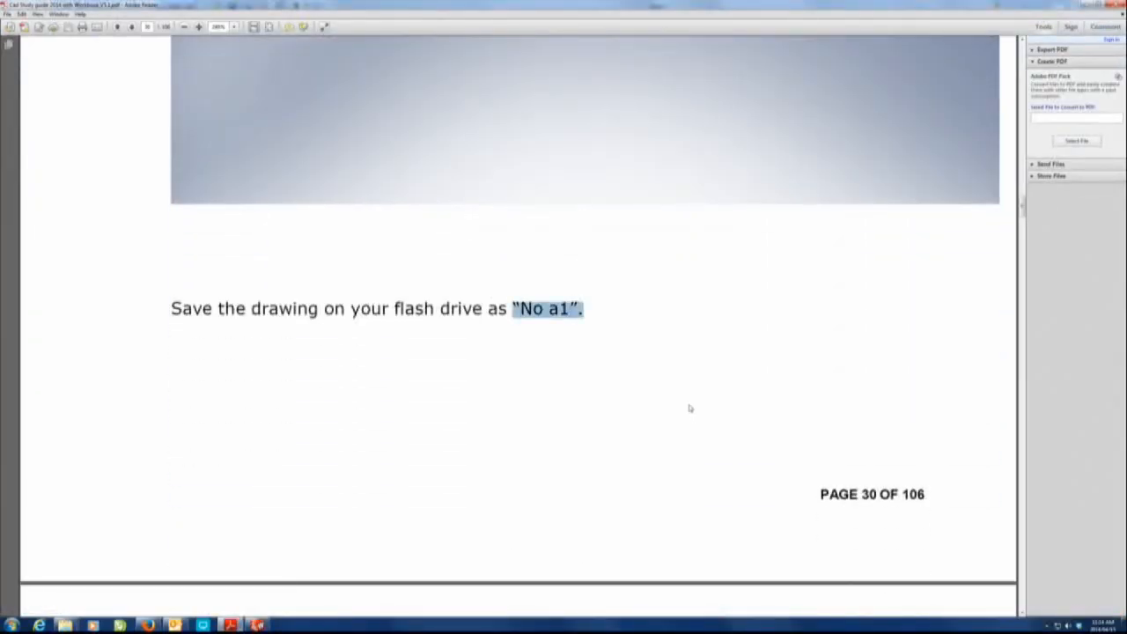
{"action": "scroll", "coordinate": [692, 411], "scroll_direction": "down", "scroll_amount": 5}
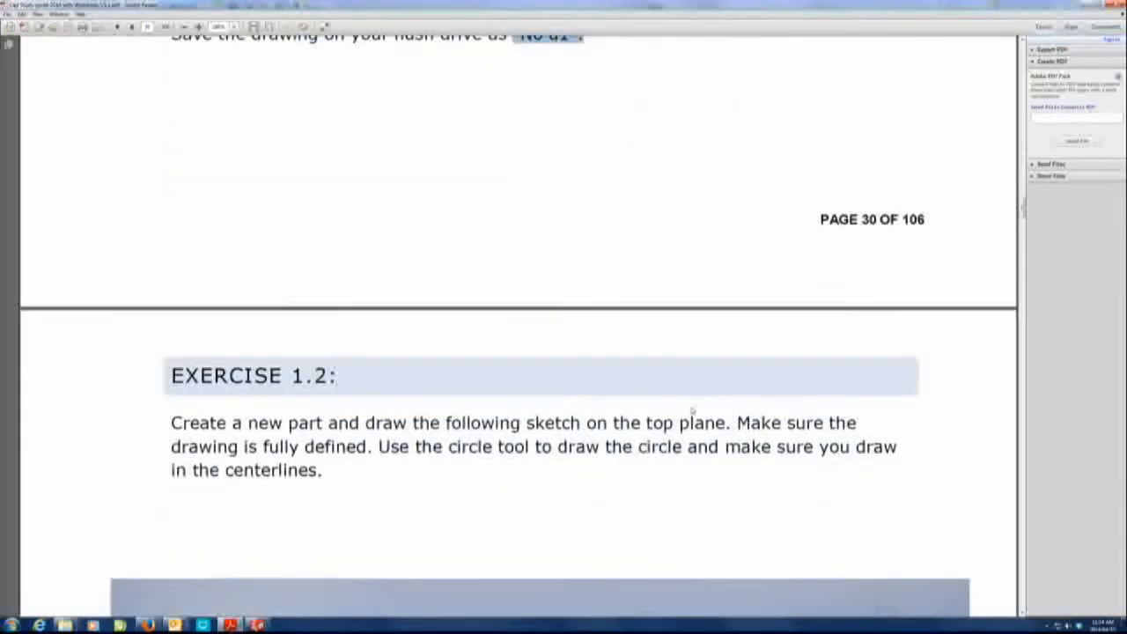
{"action": "scroll", "coordinate": [692, 411], "scroll_direction": "down", "scroll_amount": 1}
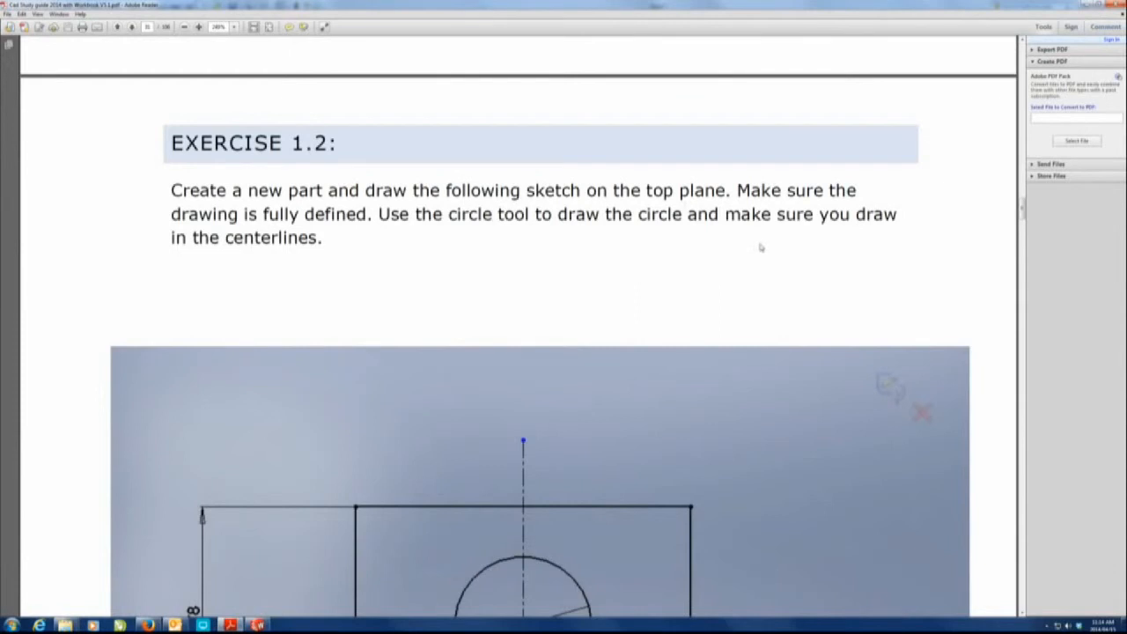
{"action": "scroll", "coordinate": [762, 248], "scroll_direction": "down", "scroll_amount": 1}
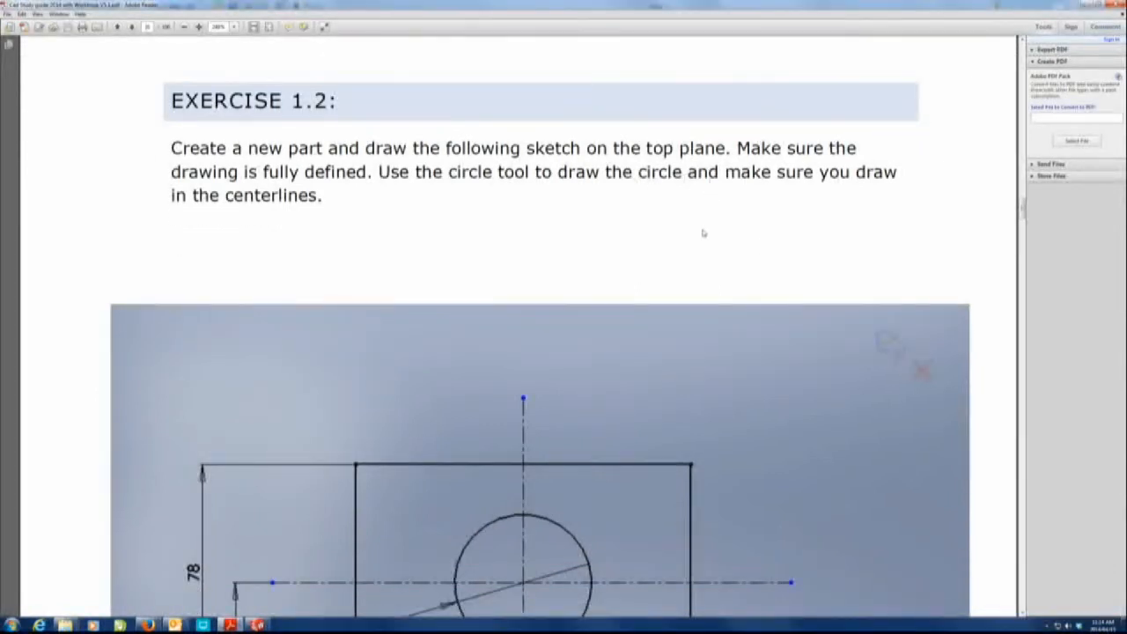
- Switch to SOLIDWORKS, start a sketch on the top plane and draw a corner rectangle of about 122 by 77 mm from the origin
{"action": "scroll", "coordinate": [702, 233], "scroll_direction": "down", "scroll_amount": 3}
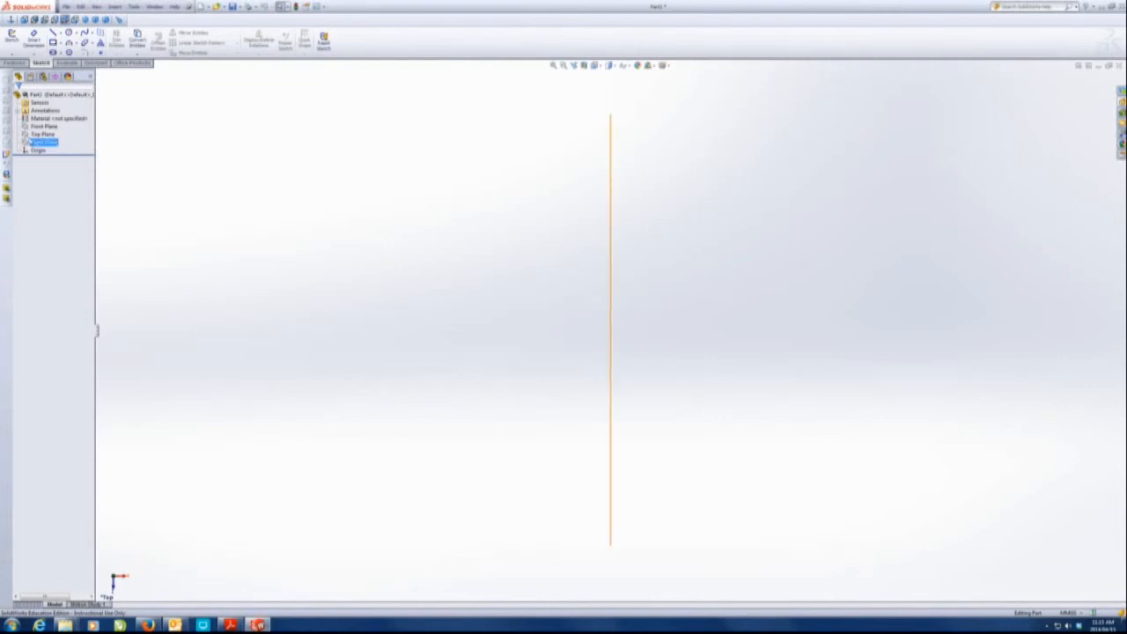
{"action": "left_click", "coordinate": [41, 133]}
{"action": "left_click", "coordinate": [39, 123]}
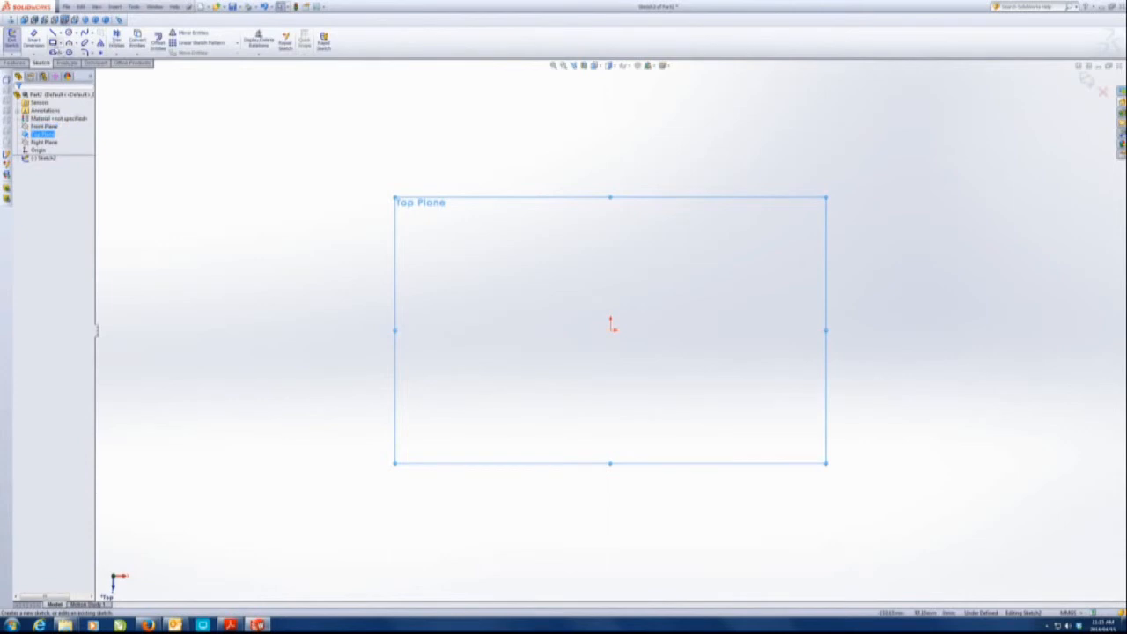
{"action": "left_click", "coordinate": [53, 41]}
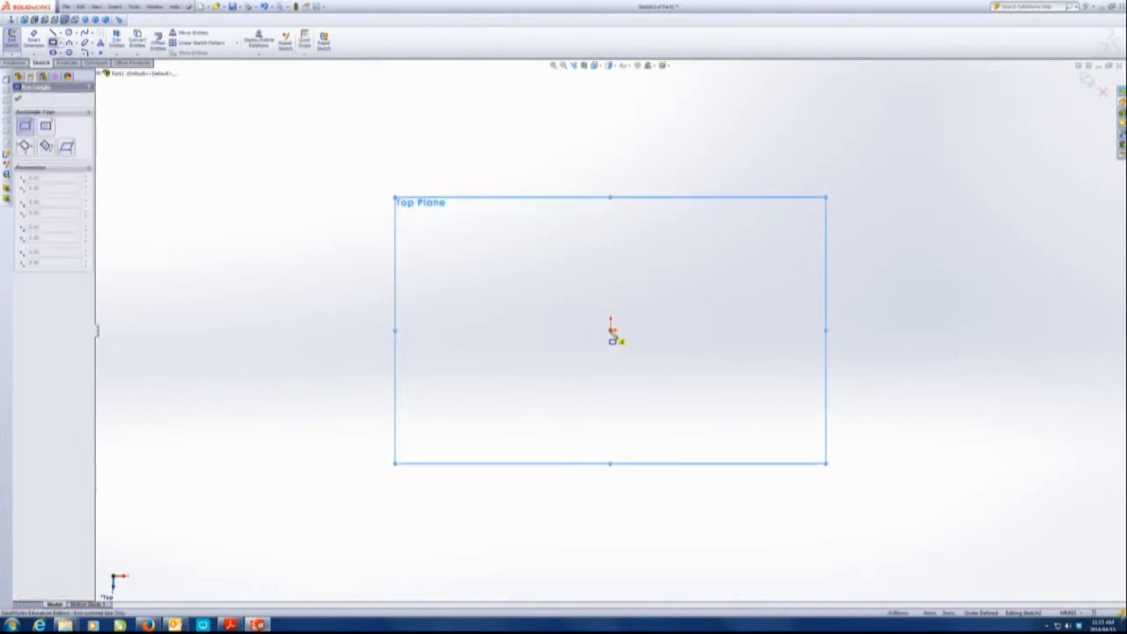
{"action": "left_click", "coordinate": [613, 331]}
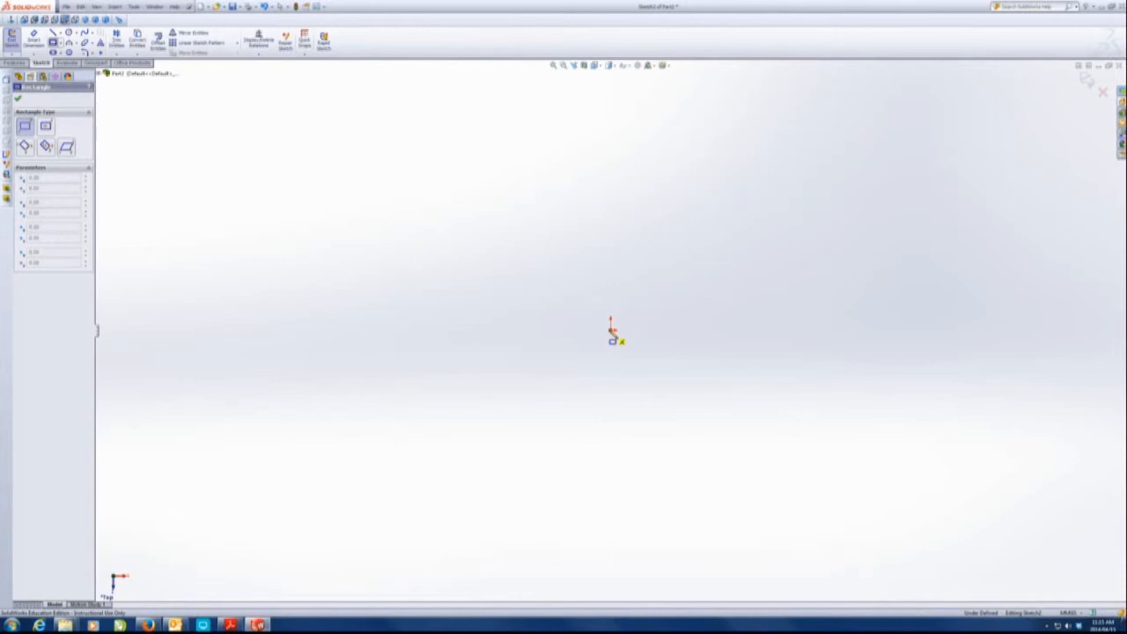
{"action": "left_click", "coordinate": [905, 146]}
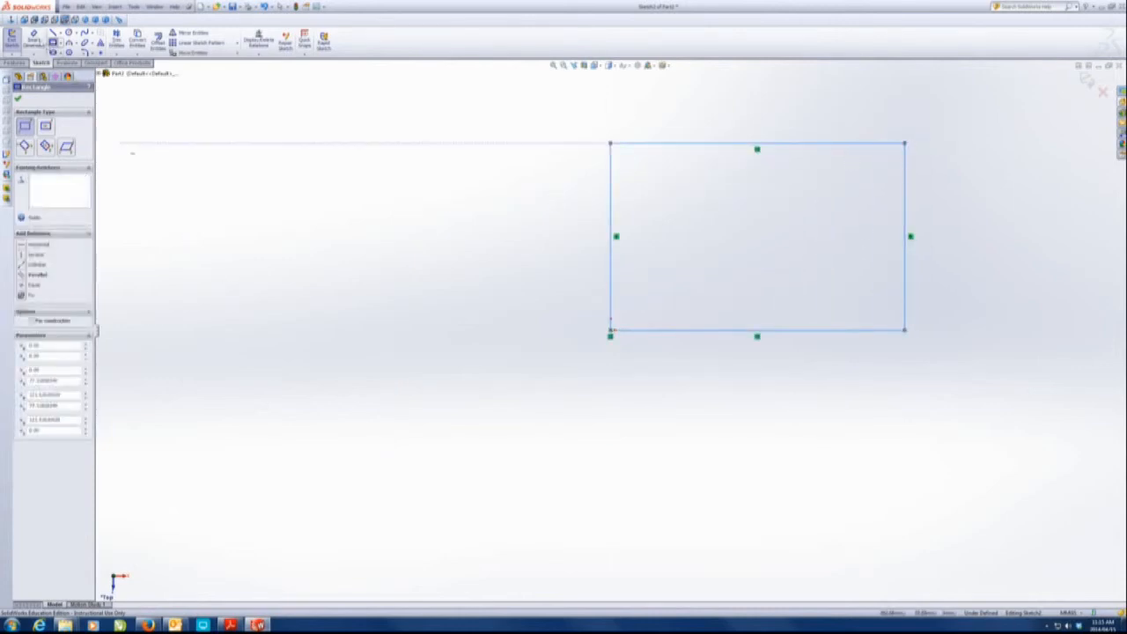
{"action": "key", "text": "Escape"}
- Dimension the distance between the rectangle's top and bottom edges at 78 mm
{"action": "left_click", "coordinate": [625, 144]}
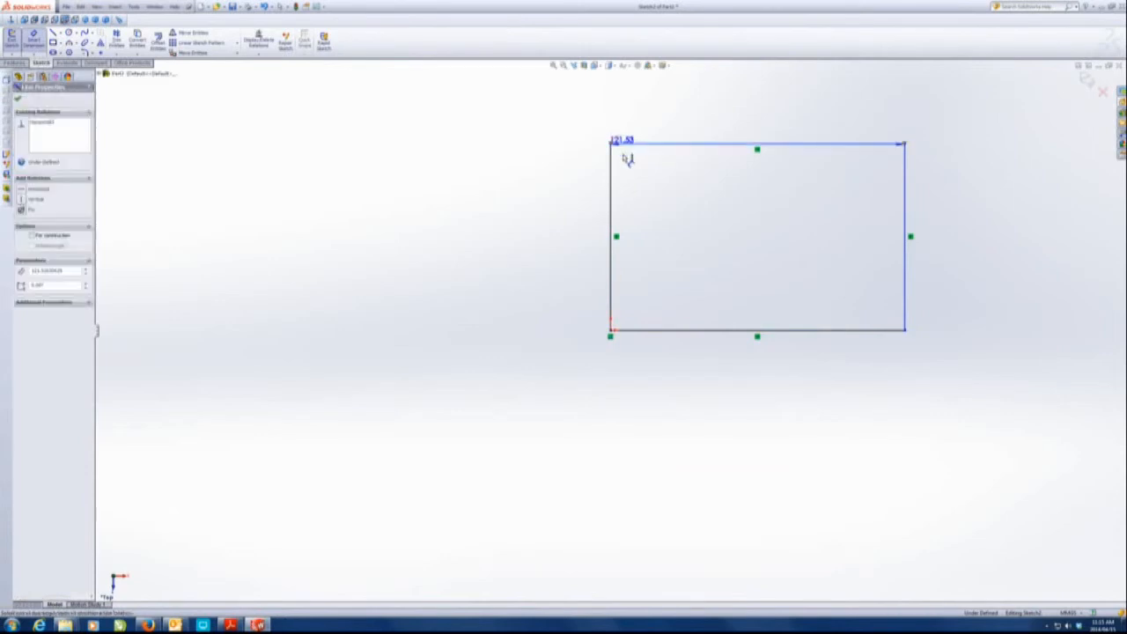
{"action": "left_click", "coordinate": [631, 329]}
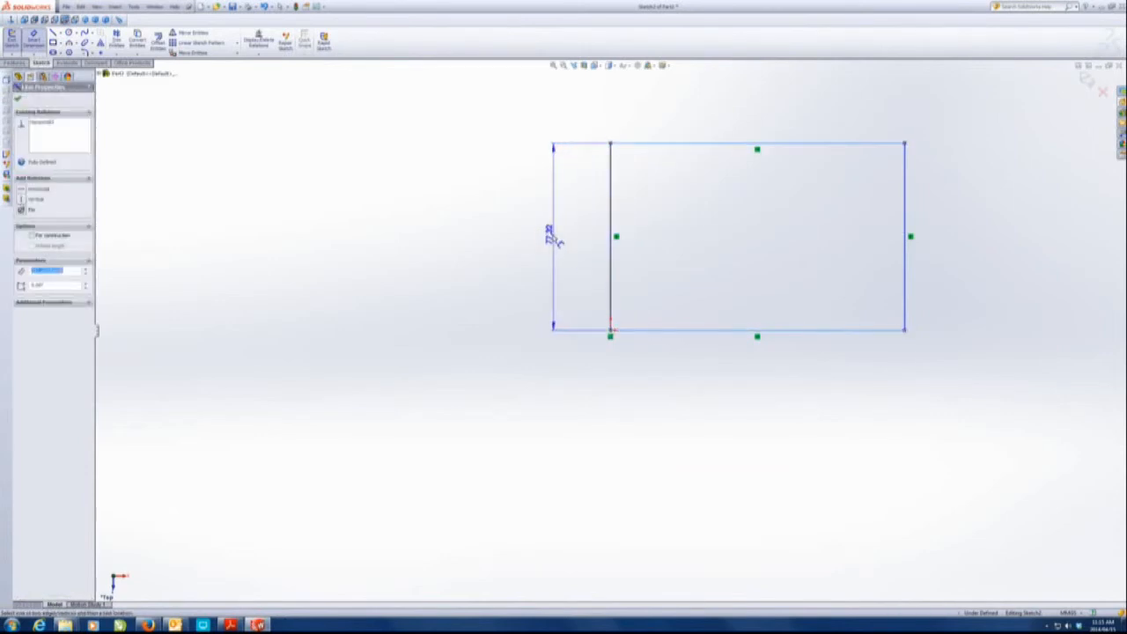
{"action": "left_click", "coordinate": [553, 238]}
{"action": "key", "text": "Return"}
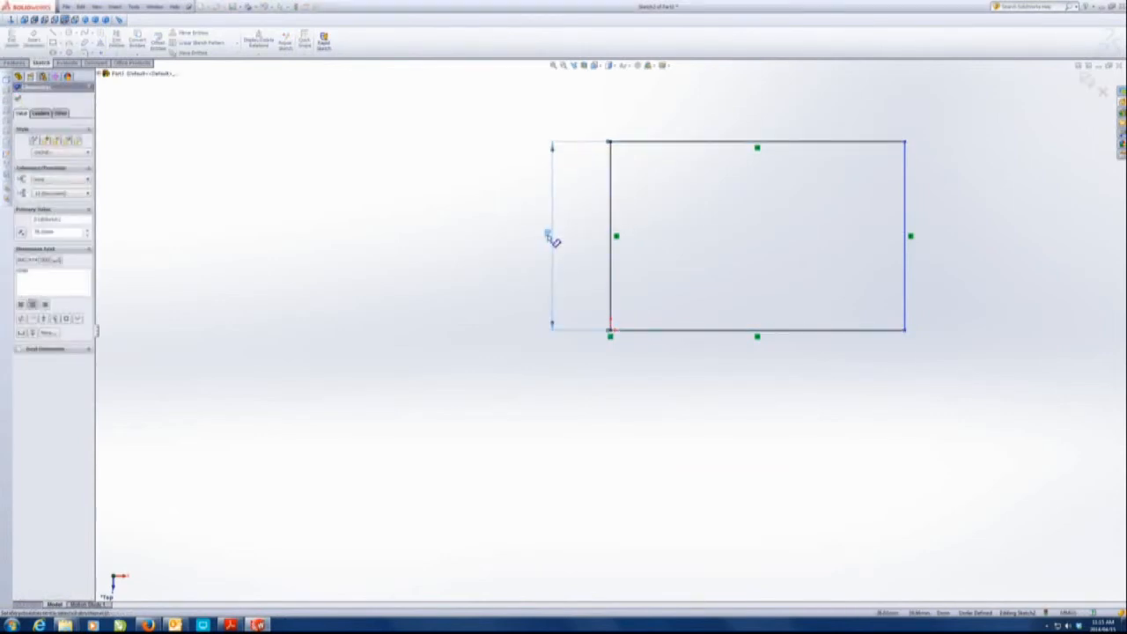
- Check the exercise drawing in Adobe Reader, return to the sketch and dimension the distance between the rectangle's left and right edges at 110 mm
{"action": "key", "text": "alt+Tab"}
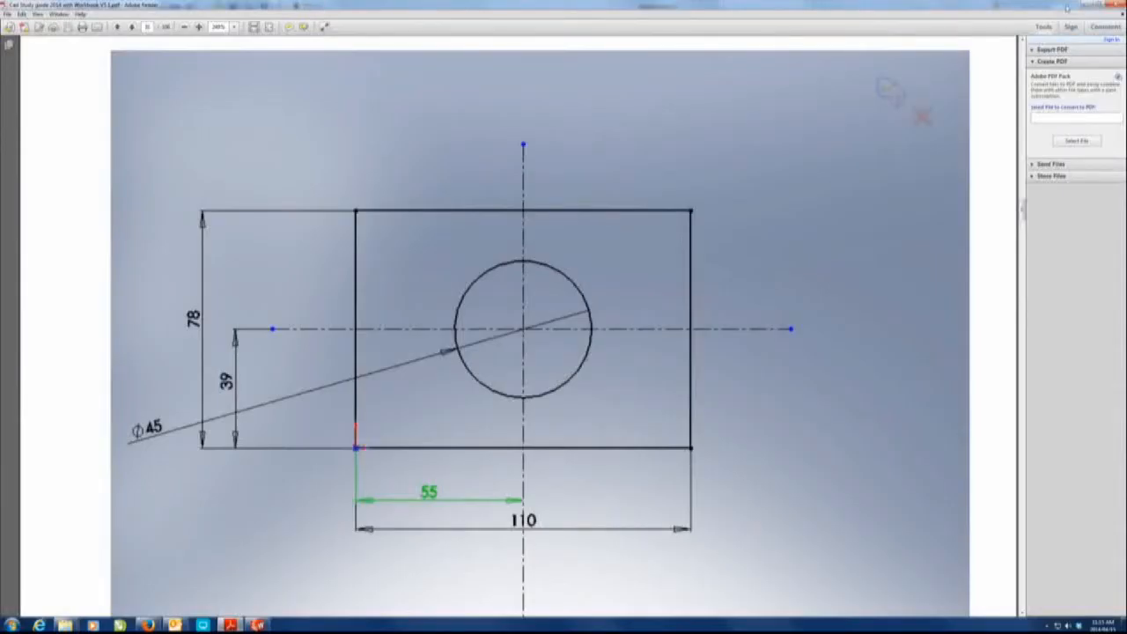
{"action": "left_click", "coordinate": [1084, 5]}
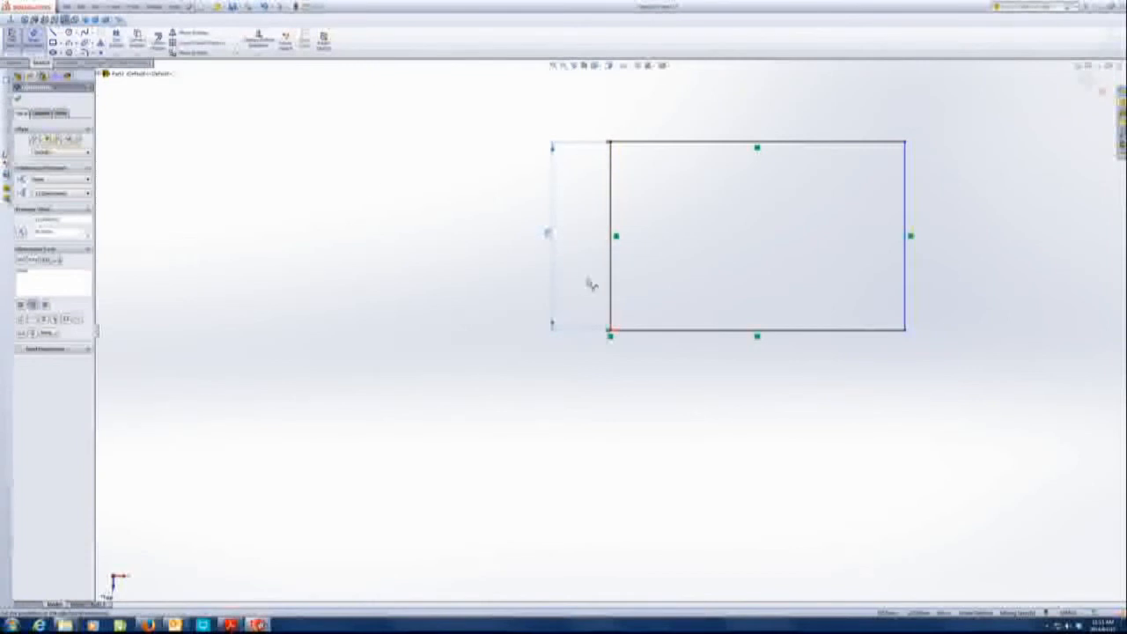
{"action": "left_click", "coordinate": [611, 288]}
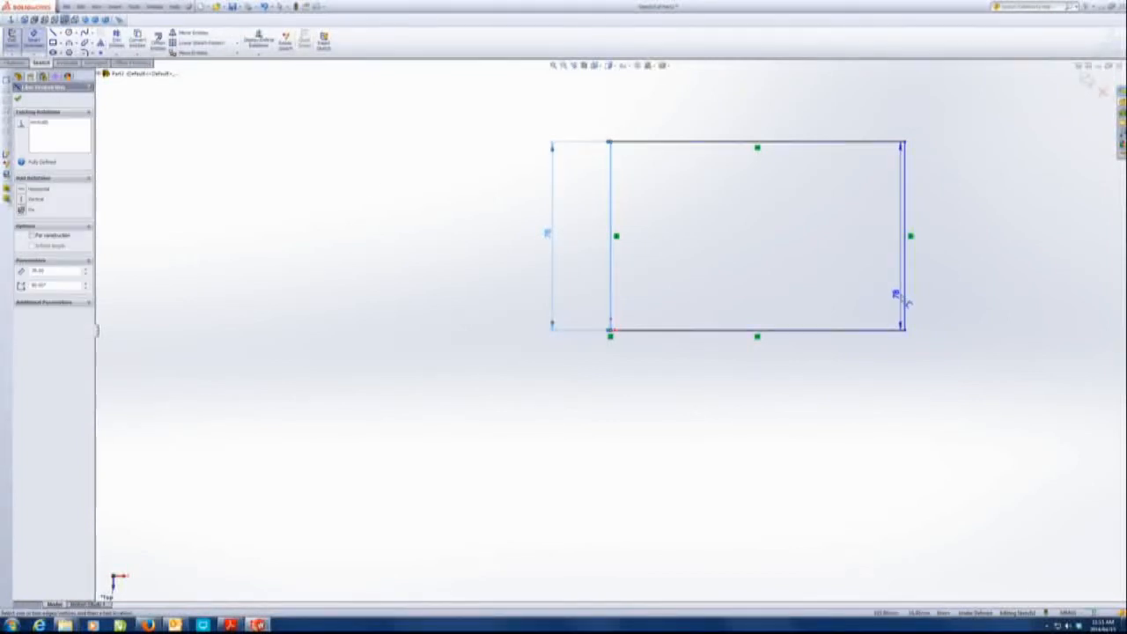
{"action": "left_click", "coordinate": [904, 300]}
{"action": "left_click", "coordinate": [774, 370]}
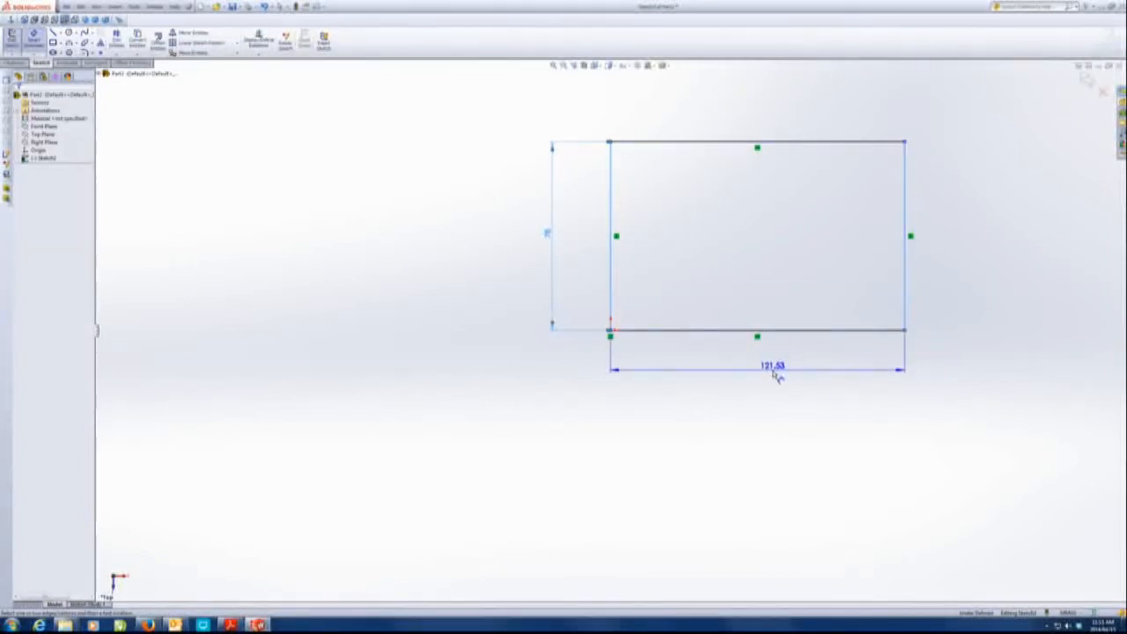
{"action": "type", "text": "110"}
{"action": "key", "text": "Return"}
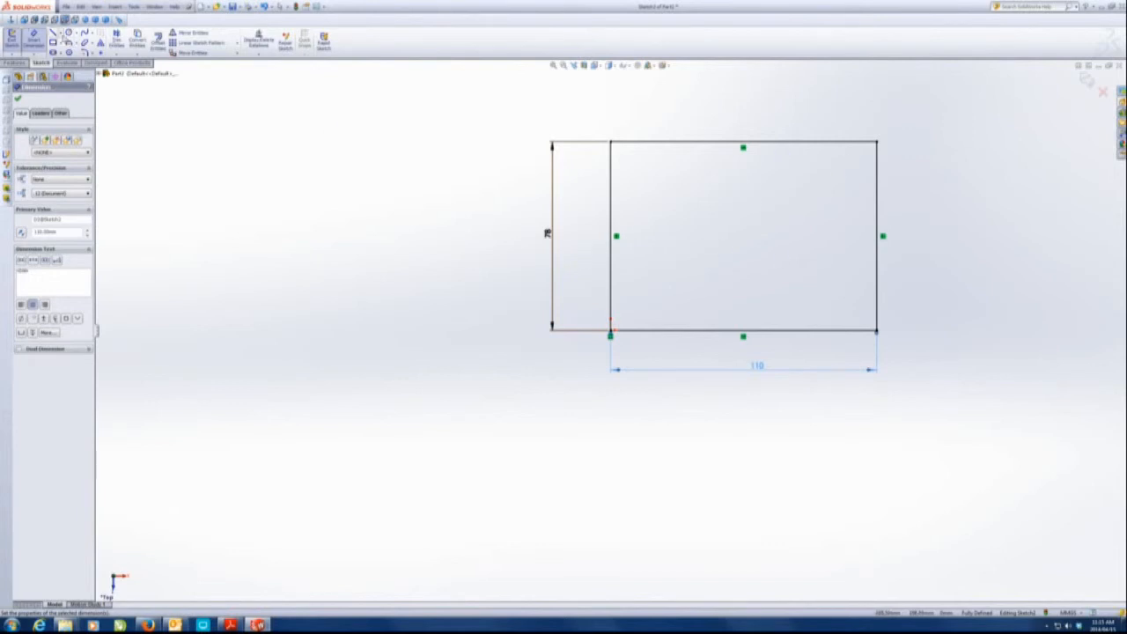
- Sketch a closed, irregular chain of centerlines in the empty area left of the rectangle
{"action": "left_click", "coordinate": [61, 34]}
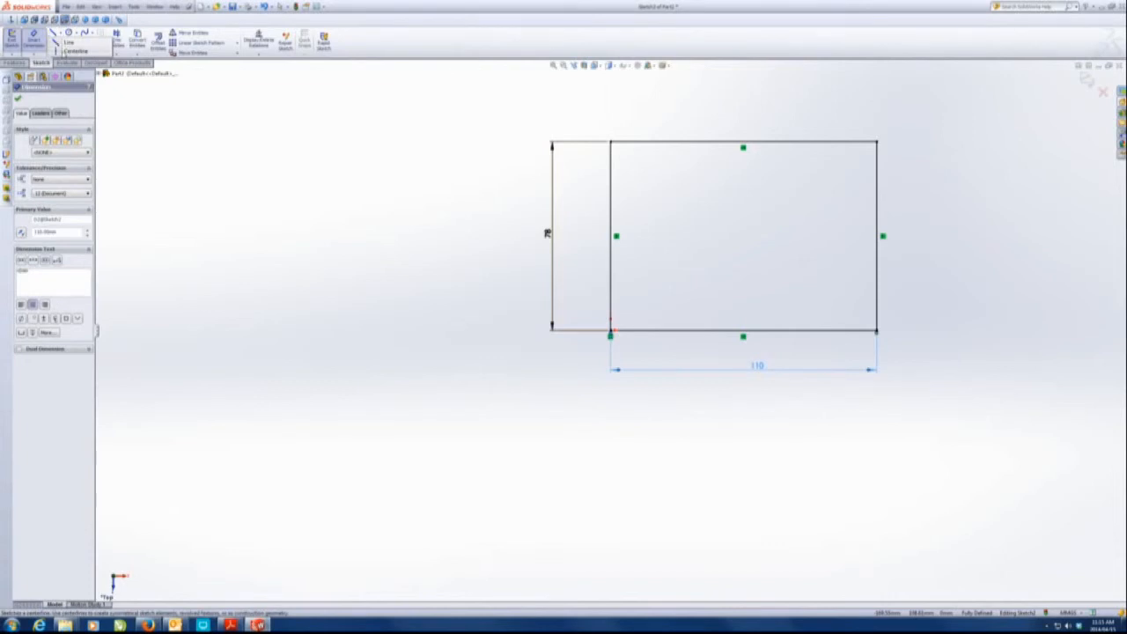
{"action": "left_click", "coordinate": [74, 50]}
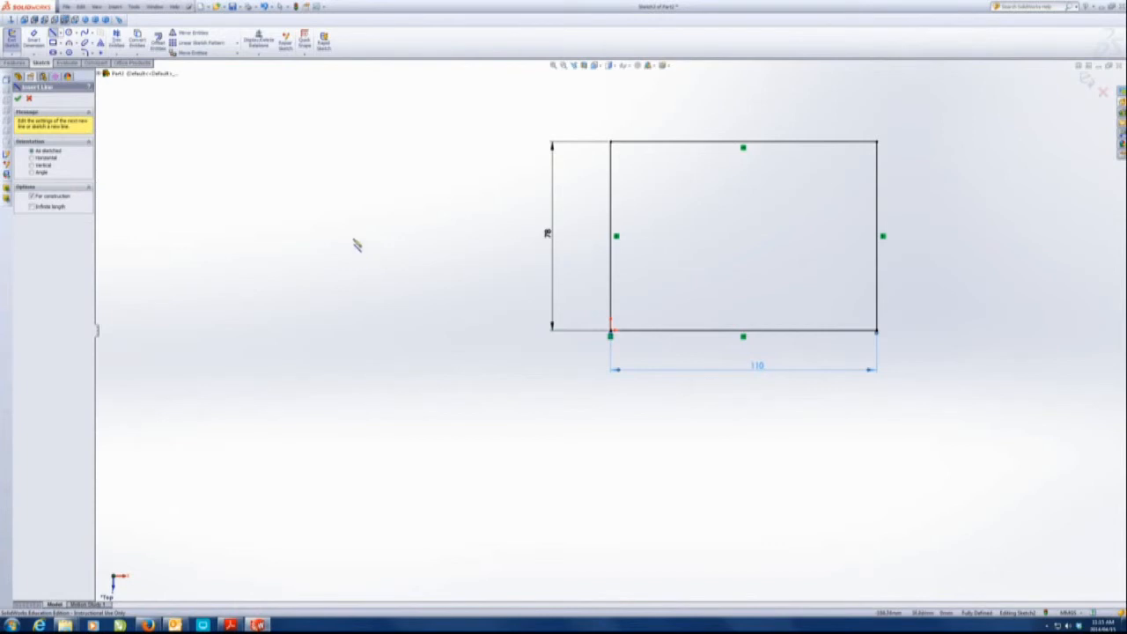
{"action": "left_click", "coordinate": [149, 218]}
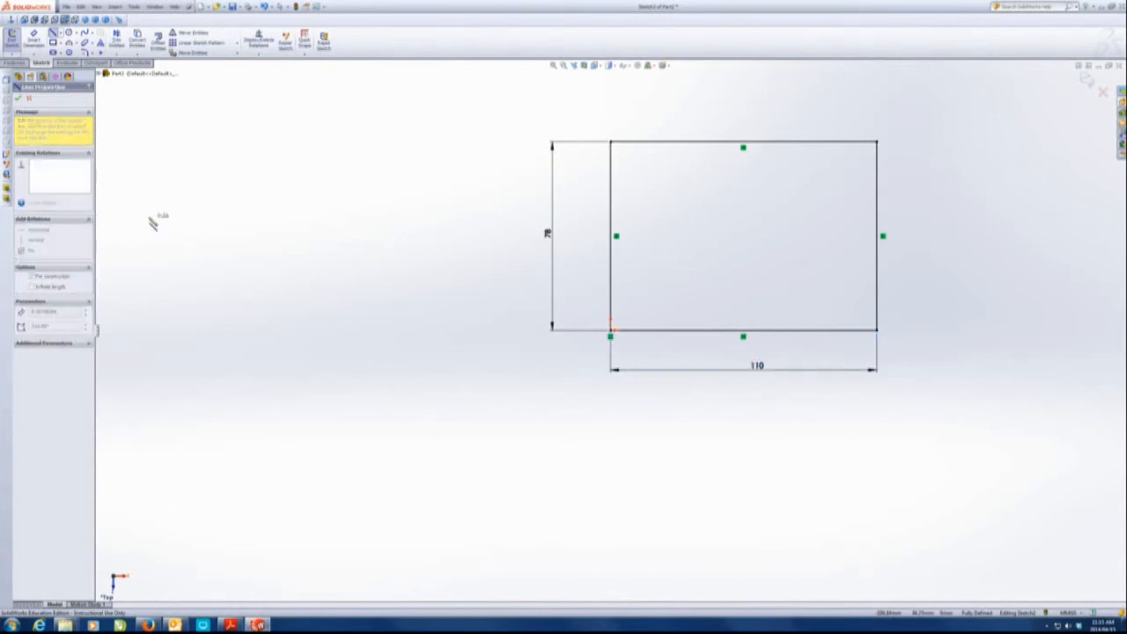
{"action": "left_click", "coordinate": [272, 122]}
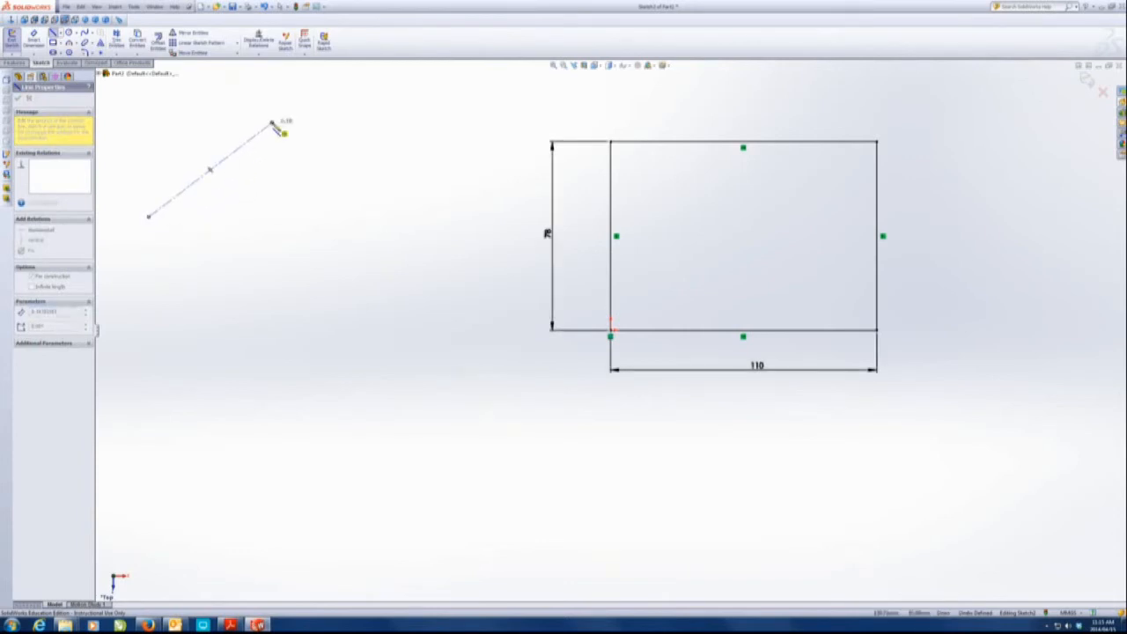
{"action": "left_click", "coordinate": [388, 122]}
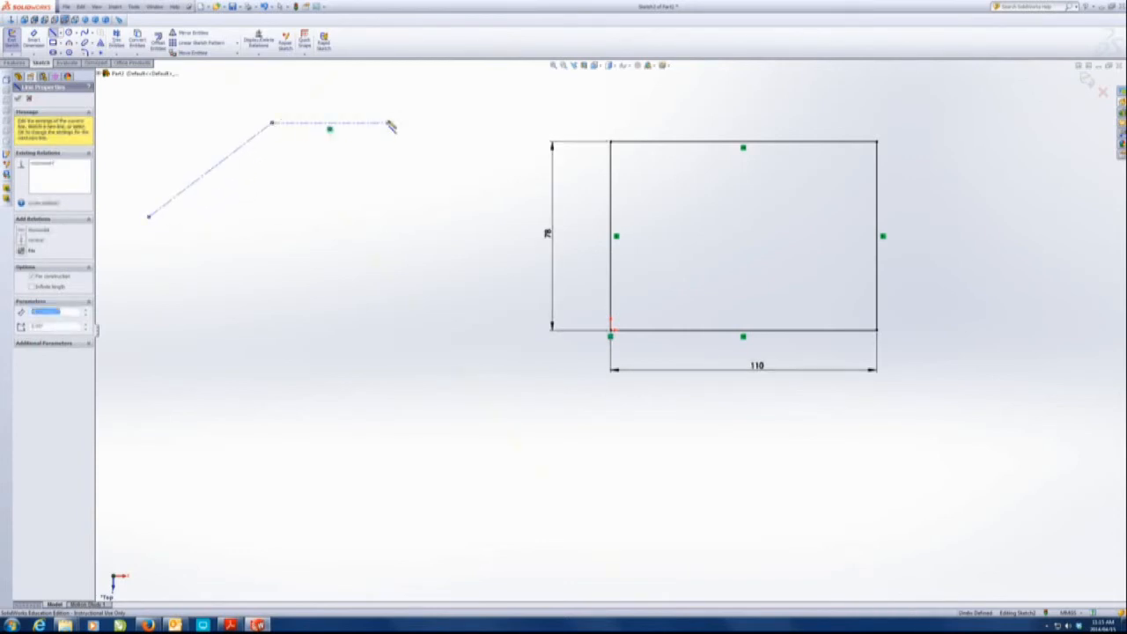
{"action": "left_click", "coordinate": [351, 234]}
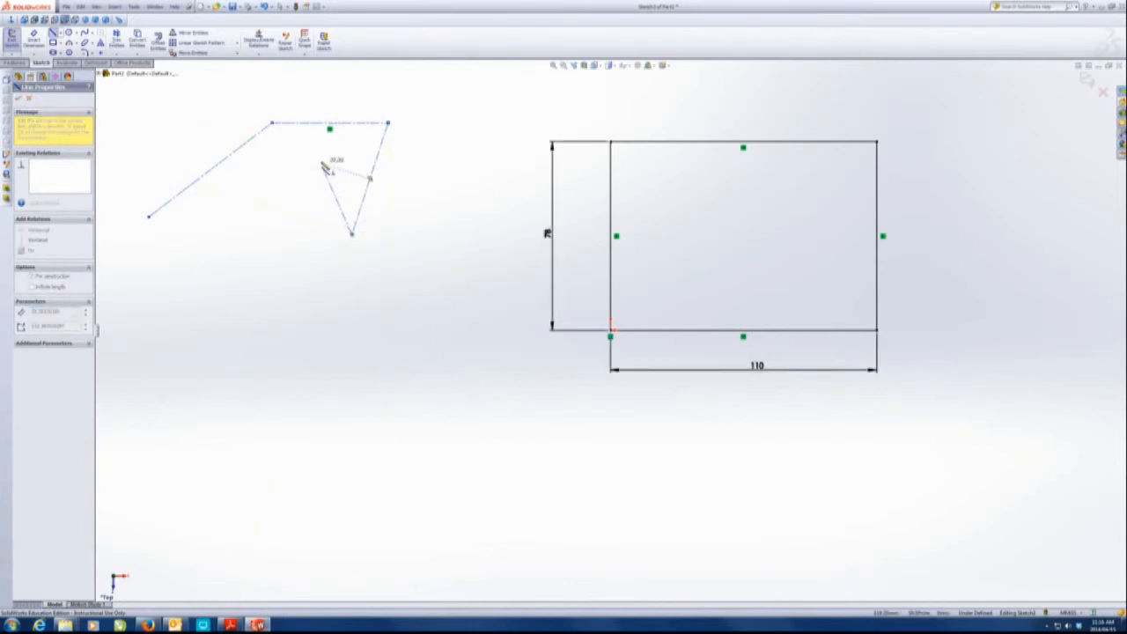
{"action": "left_click", "coordinate": [272, 211]}
{"action": "left_click", "coordinate": [326, 283]}
{"action": "left_click", "coordinate": [251, 314]}
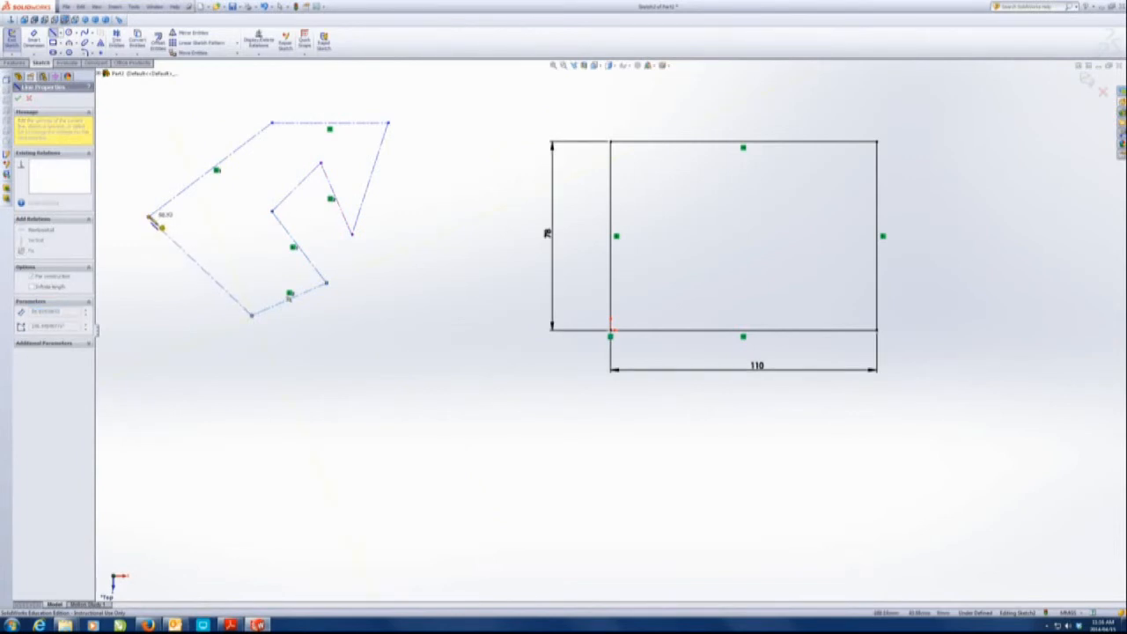
{"action": "left_click", "coordinate": [149, 218]}
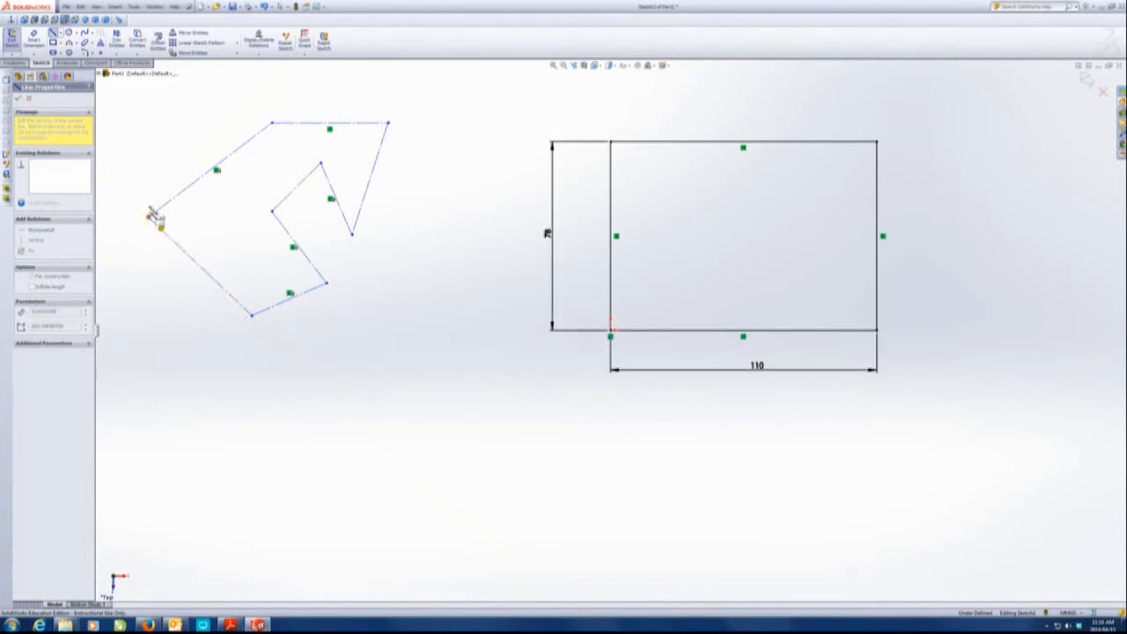
{"action": "left_click", "coordinate": [151, 214]}
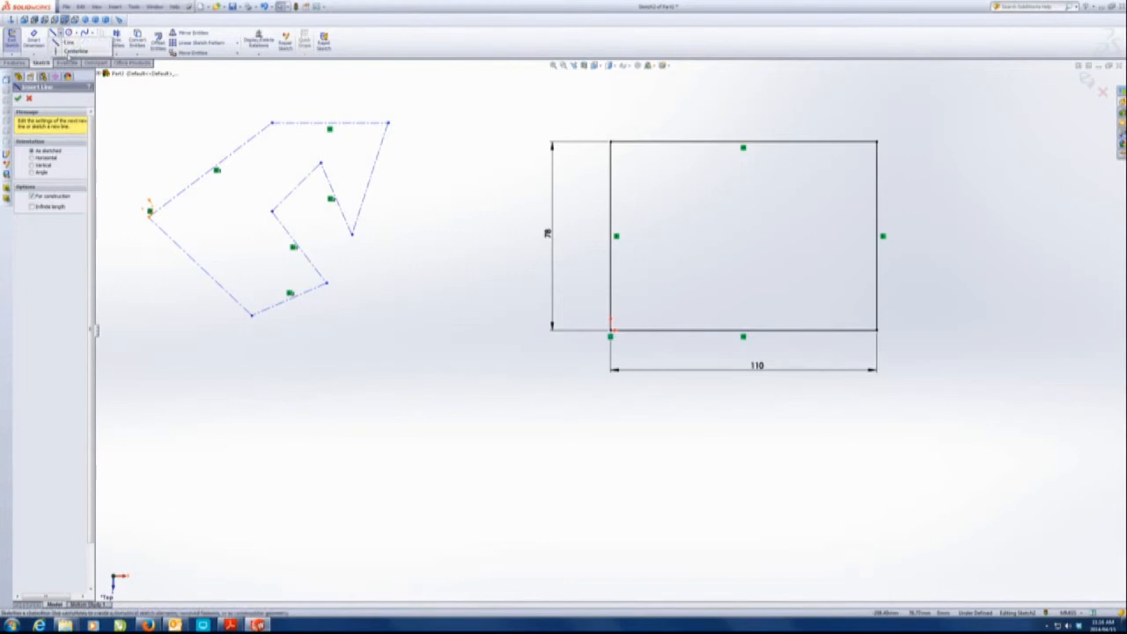
- Sketch a short open chain of centerlines below the irregular centerline outline
{"action": "left_click", "coordinate": [278, 382]}
{"action": "left_click", "coordinate": [407, 315]}
{"action": "left_click", "coordinate": [432, 338]}
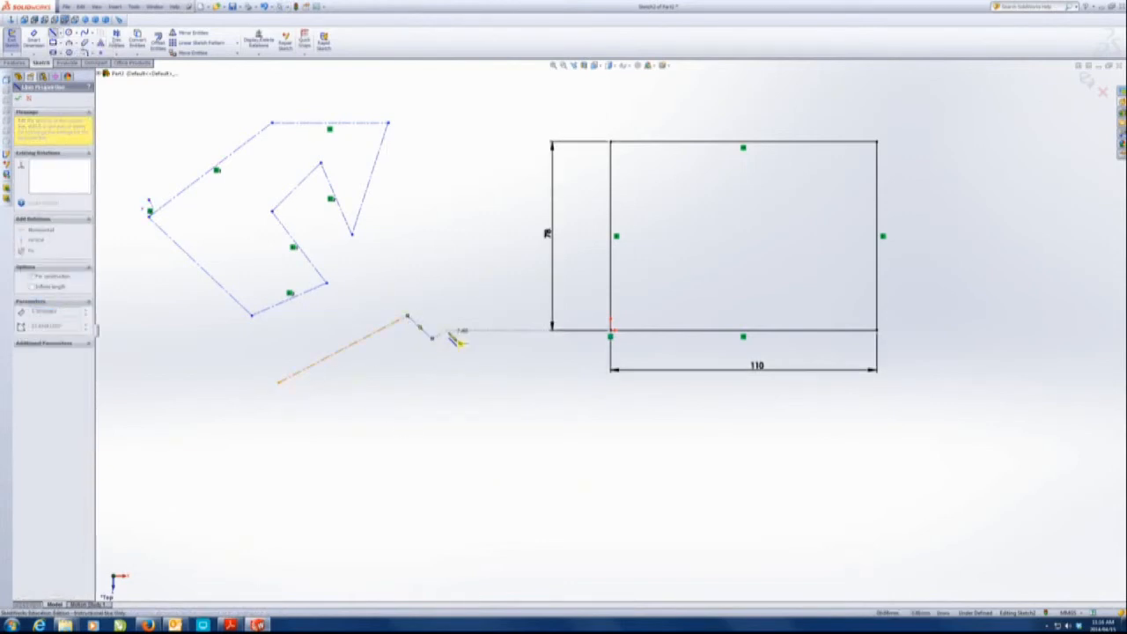
{"action": "double_click", "coordinate": [450, 334]}
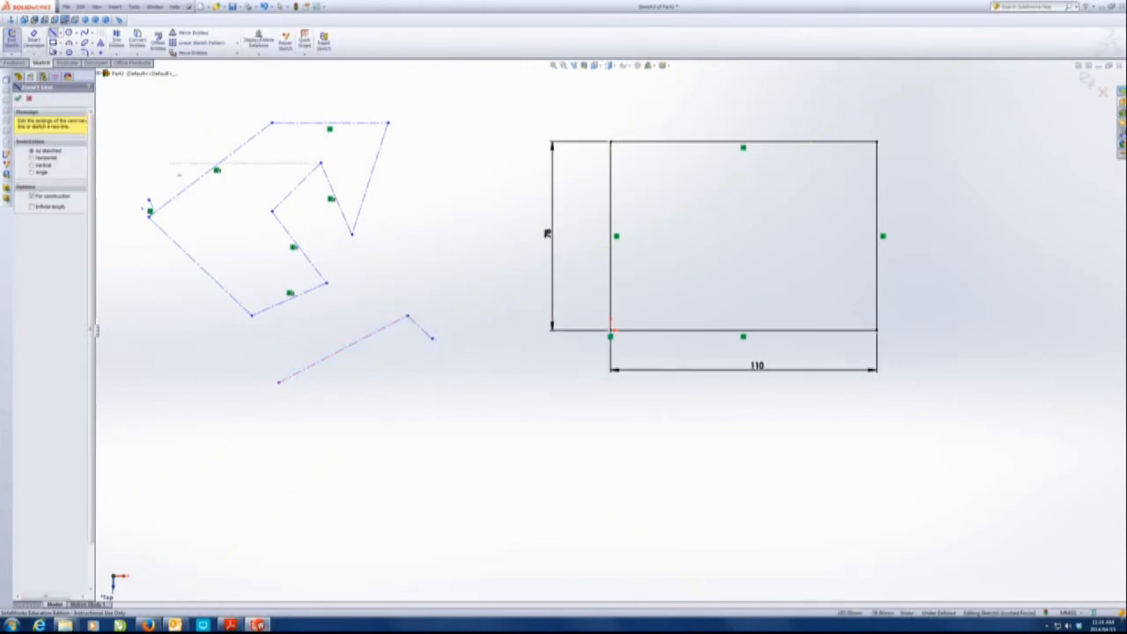
- Leave the line command and delete all the practice centerlines left of the rectangle
{"action": "left_click", "coordinate": [53, 35]}
{"action": "left_click", "coordinate": [54, 35]}
{"action": "left_click", "coordinate": [55, 35]}
{"action": "mouse_move", "coordinate": [111, 80]}
{"action": "left_mouse_down"}
{"action": "mouse_move", "coordinate": [196, 205]}
{"action": "mouse_move", "coordinate": [463, 384]}
{"action": "mouse_move", "coordinate": [482, 411]}
{"action": "left_mouse_up"}
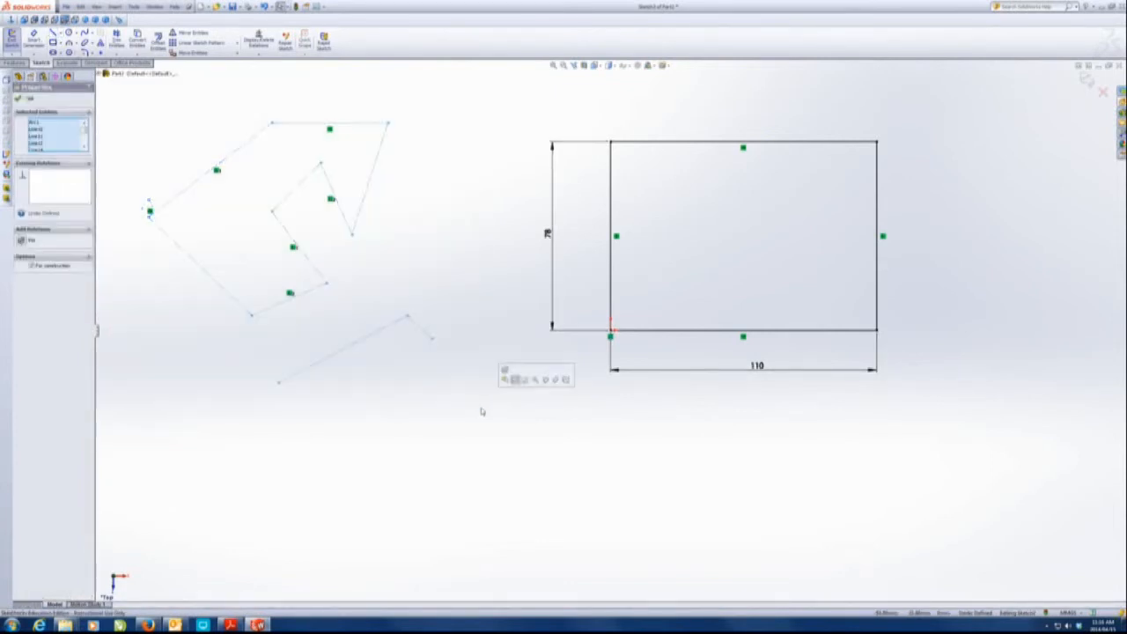
{"action": "key", "text": "Delete"}
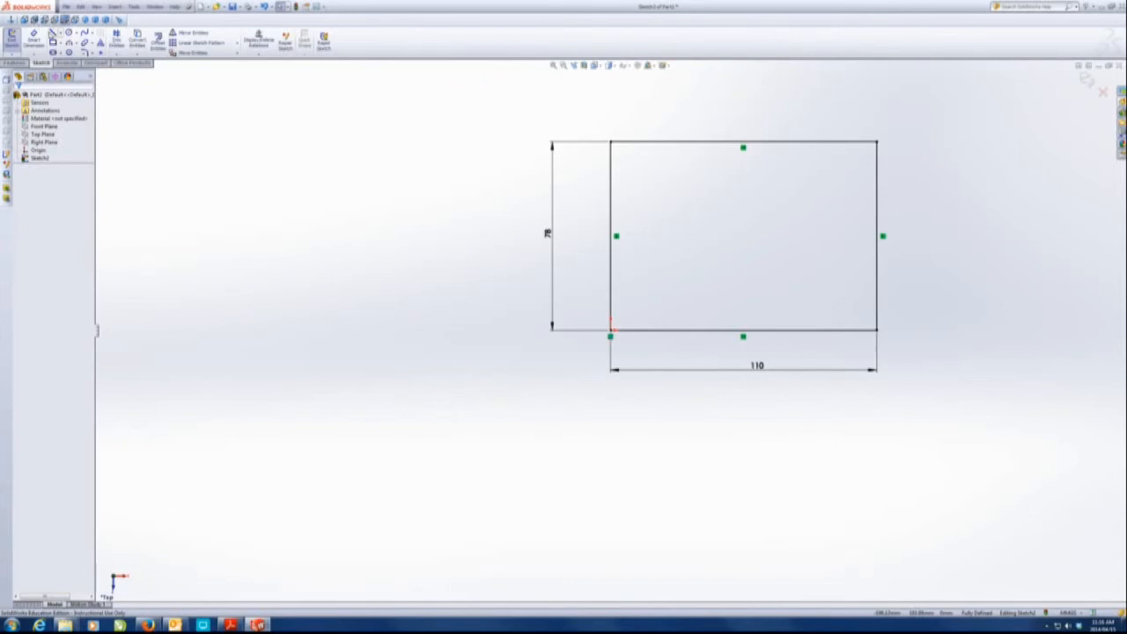
- Draw a horizontal centerline about 131 mm long and a vertical one about 96 mm long, both crossing the whole rectangle near its middle
{"action": "left_click", "coordinate": [52, 31]}
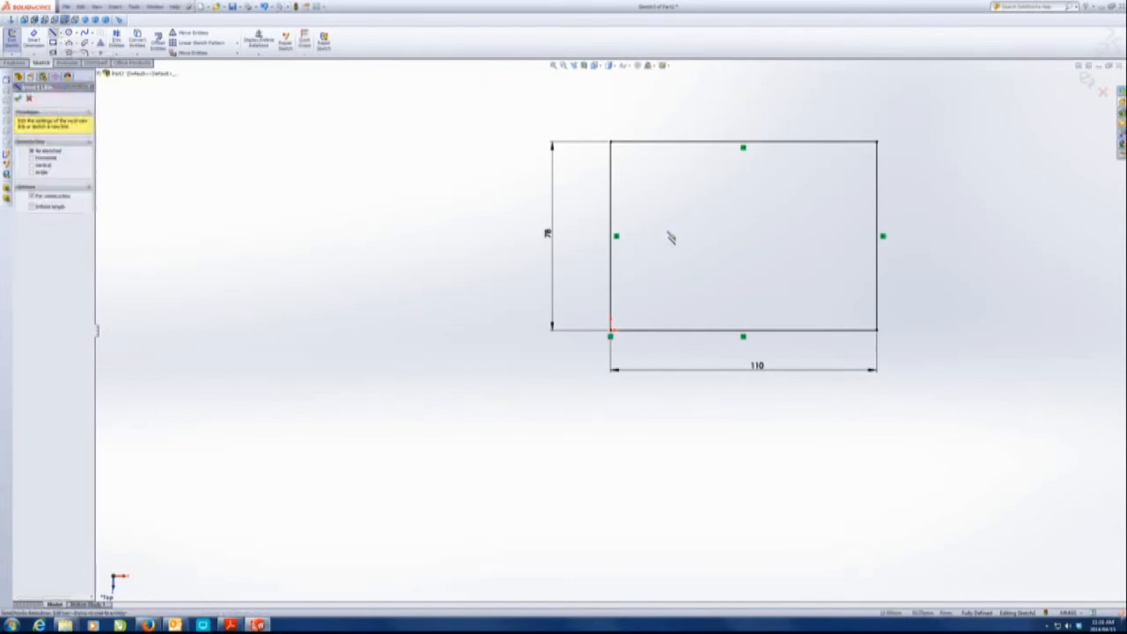
{"action": "left_click", "coordinate": [577, 251]}
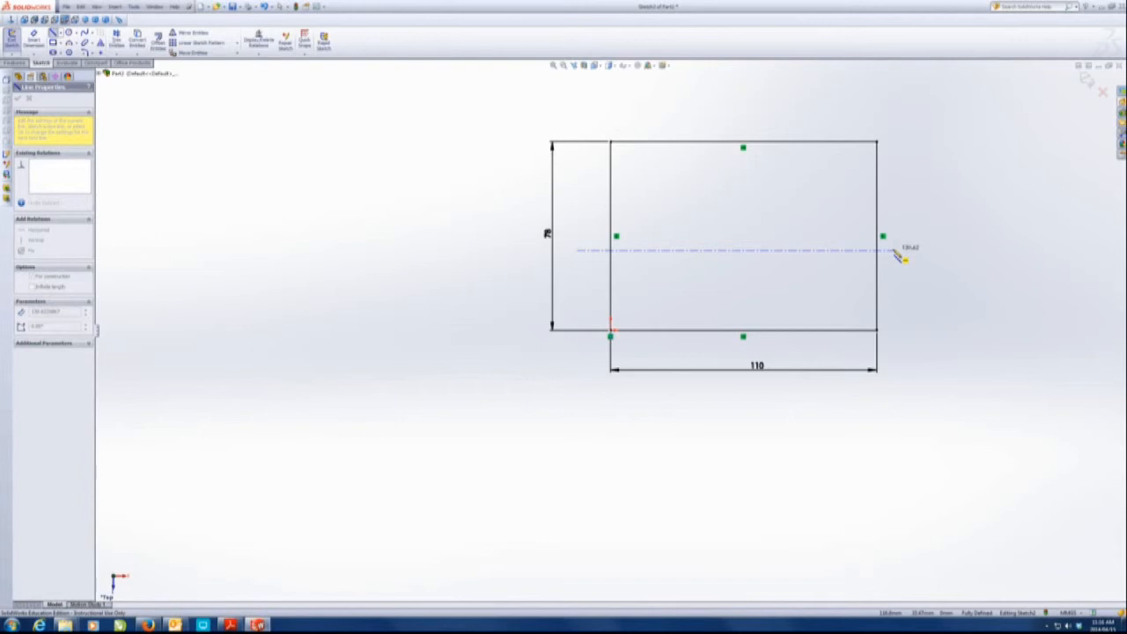
{"action": "left_click", "coordinate": [893, 251]}
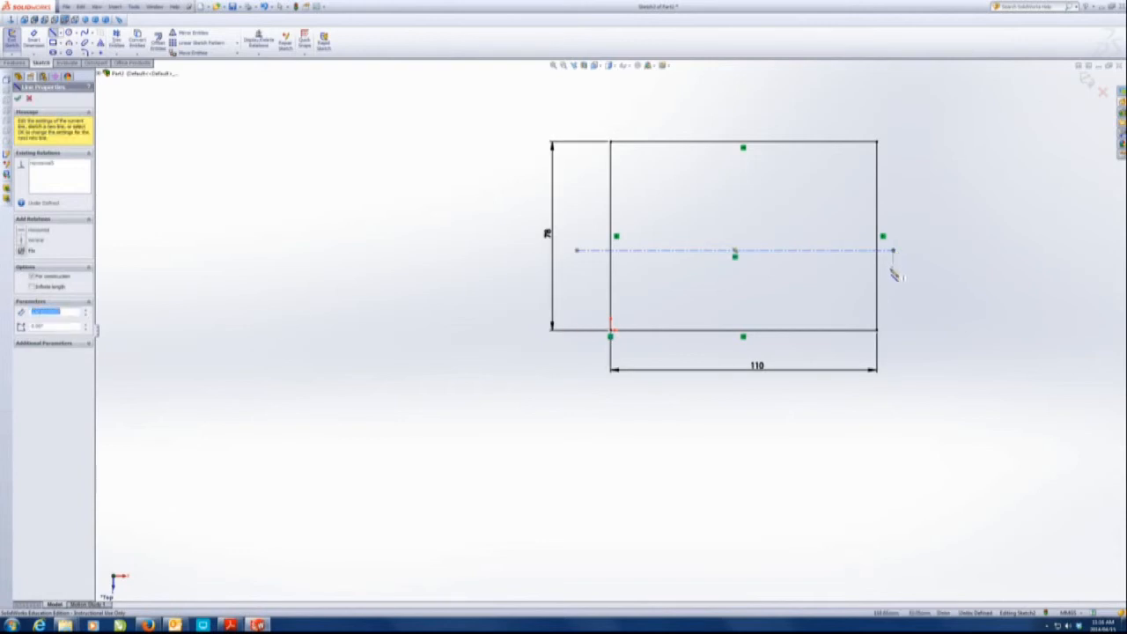
{"action": "left_click", "coordinate": [724, 118]}
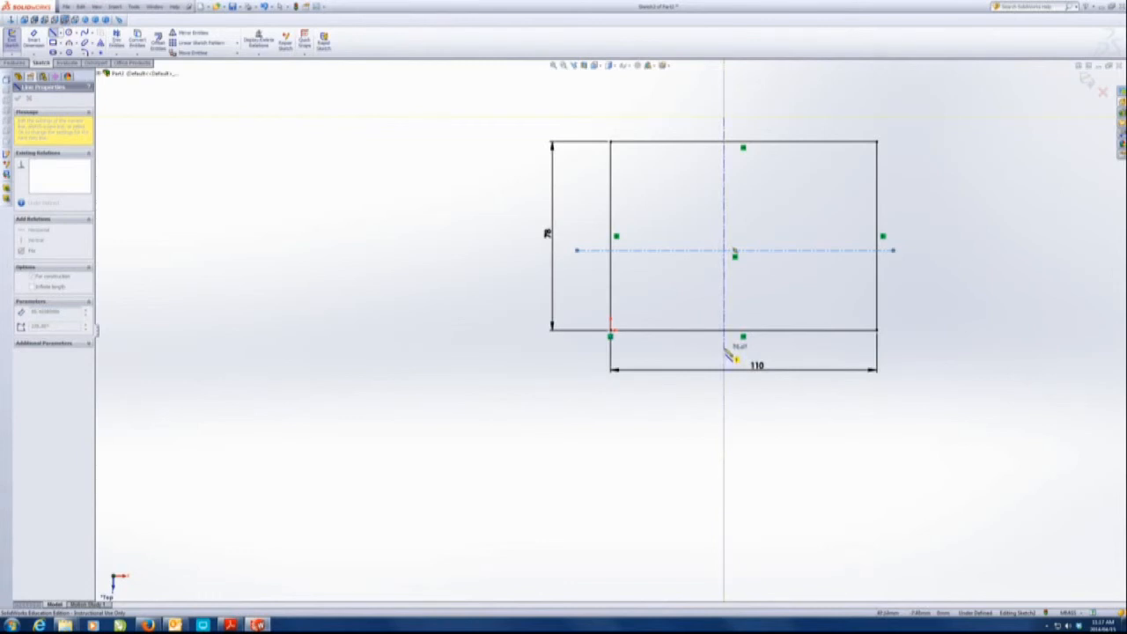
{"action": "left_click", "coordinate": [726, 349]}
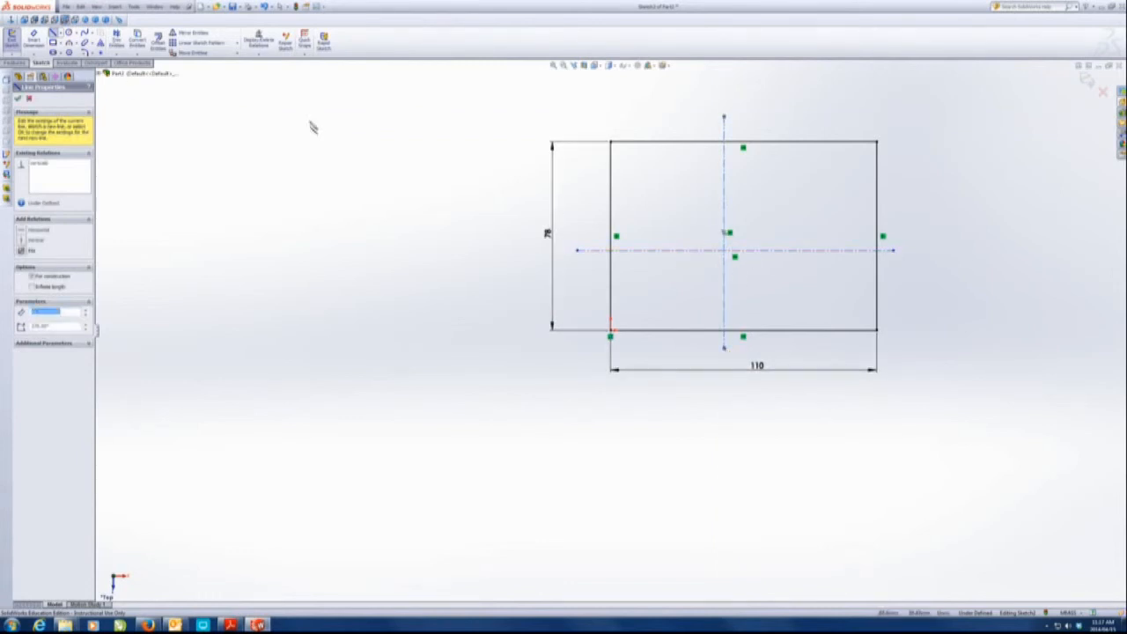
- Dimension the horizontal centerline at 39 mm from the rectangle's bottom edge
{"action": "left_click", "coordinate": [33, 41]}
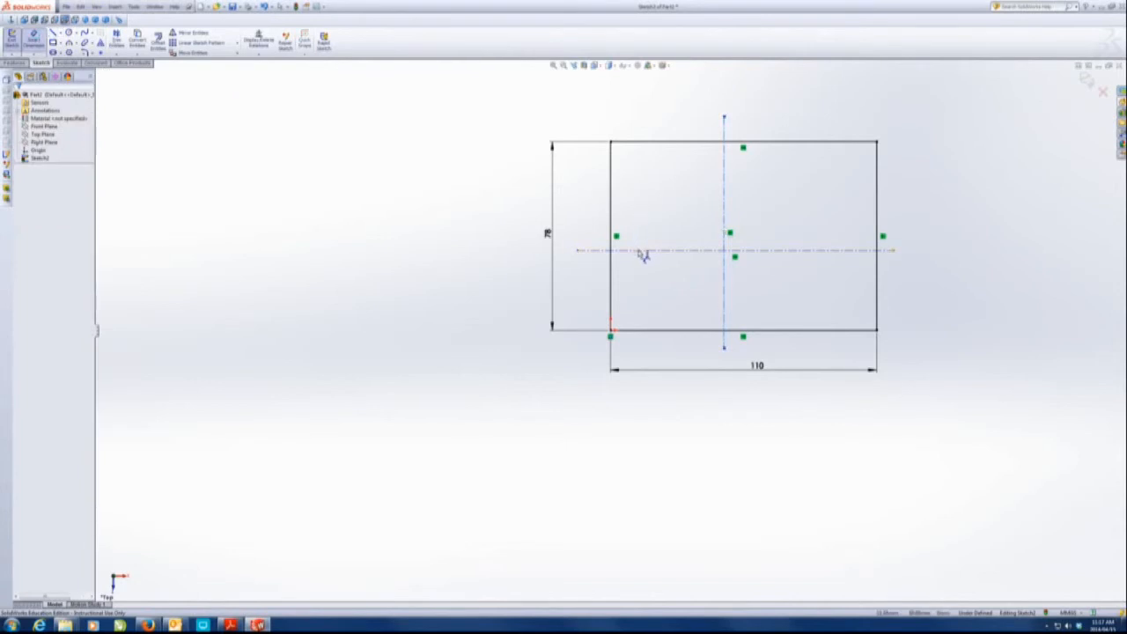
{"action": "left_click", "coordinate": [644, 251]}
{"action": "left_click", "coordinate": [649, 329]}
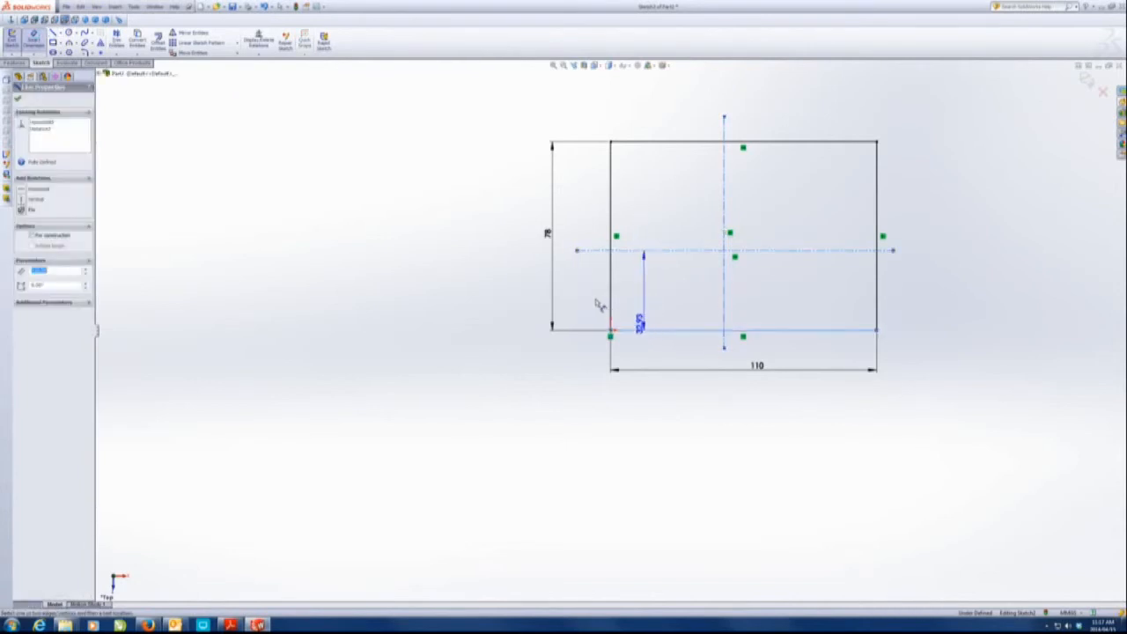
{"action": "left_click", "coordinate": [588, 291]}
{"action": "type", "text": "39"}
{"action": "key", "text": "Return"}
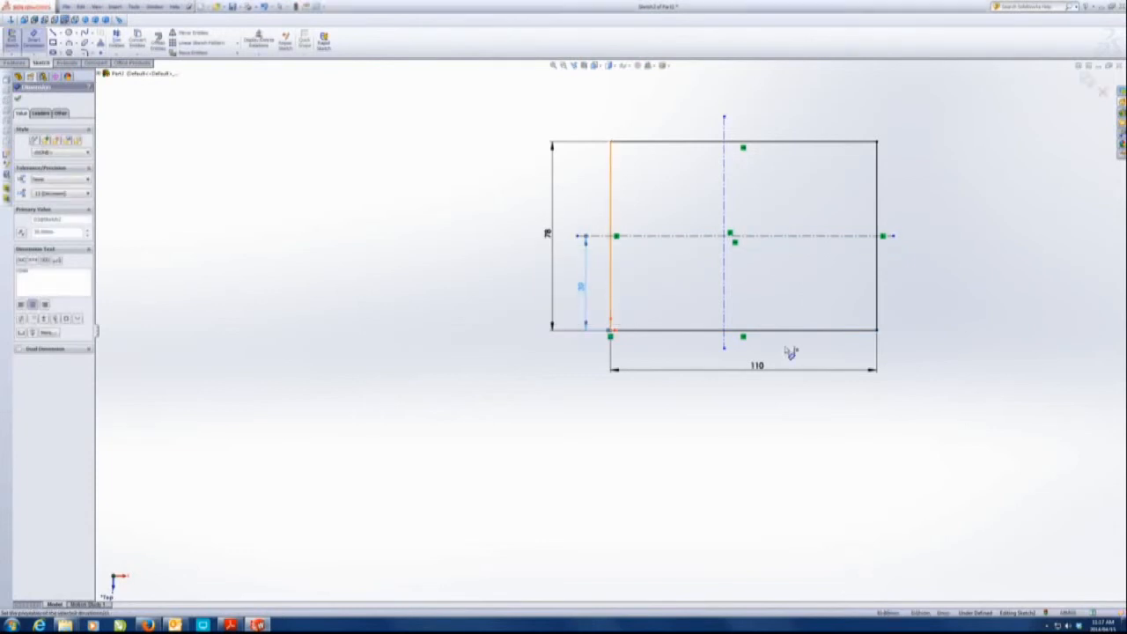
- Dimension the vertical centerline at 55 mm from the rectangle's left edge
{"action": "left_click_drag", "start_coordinate": [727, 303], "coordinate": [614, 304]}
{"action": "left_click", "coordinate": [614, 303]}
{"action": "left_click", "coordinate": [666, 350]}
{"action": "type", "text": "55"}
{"action": "key", "text": "Return"}
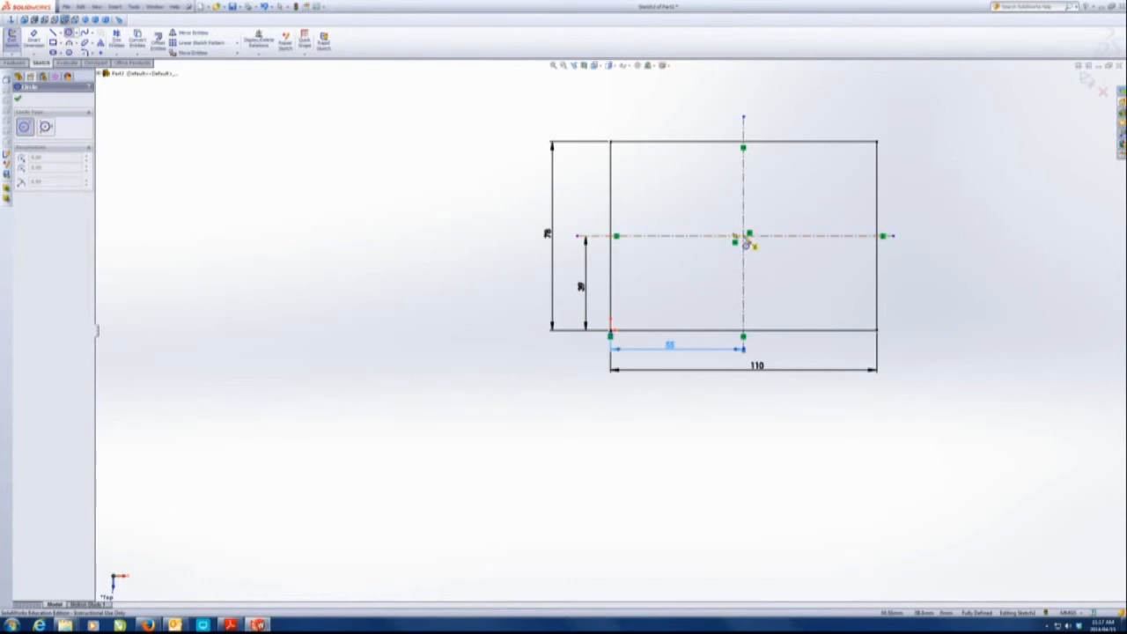
- Draw a circle about 53 mm in diameter centered where the centerlines cross, and look up its required diameter in the Adobe Reader study guide
{"action": "left_click", "coordinate": [745, 236]}
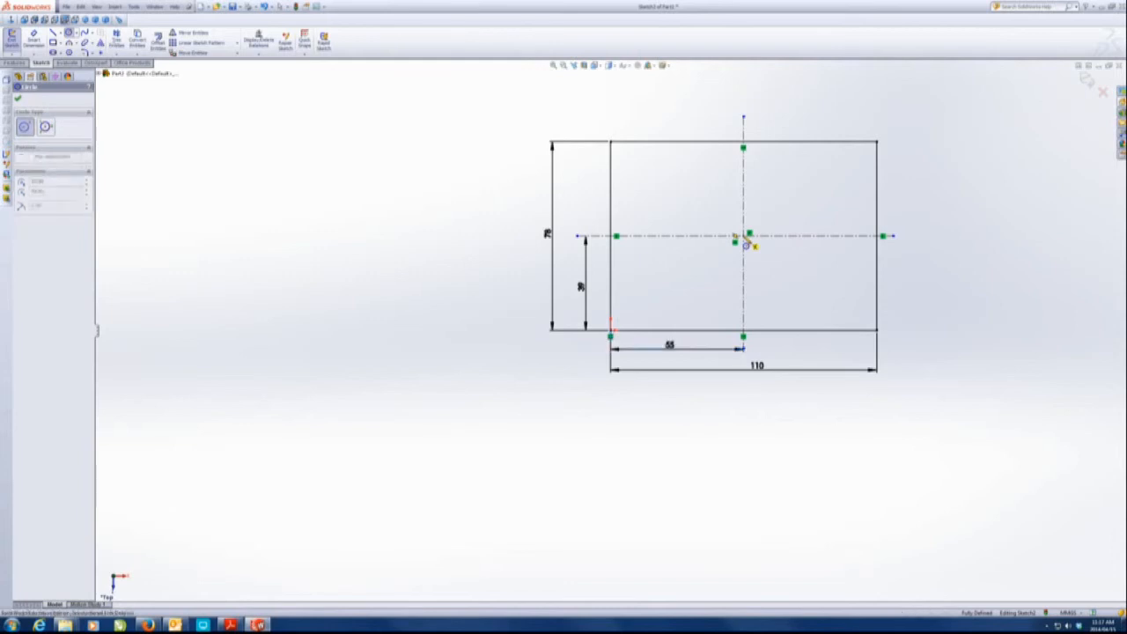
{"action": "left_click", "coordinate": [796, 202]}
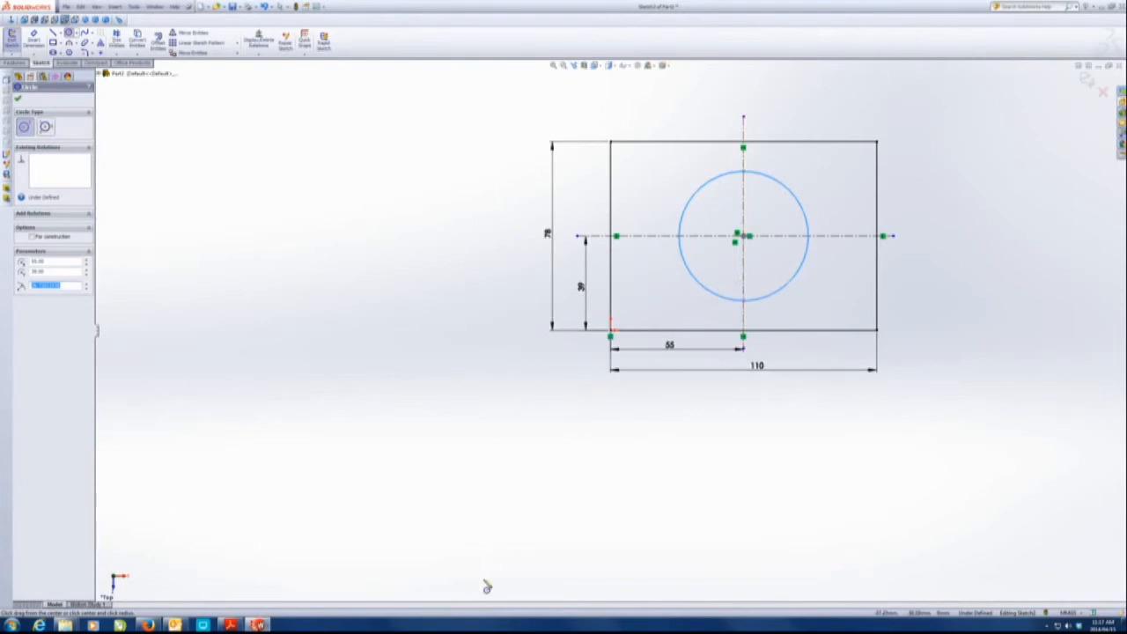
{"action": "left_click", "coordinate": [257, 624]}
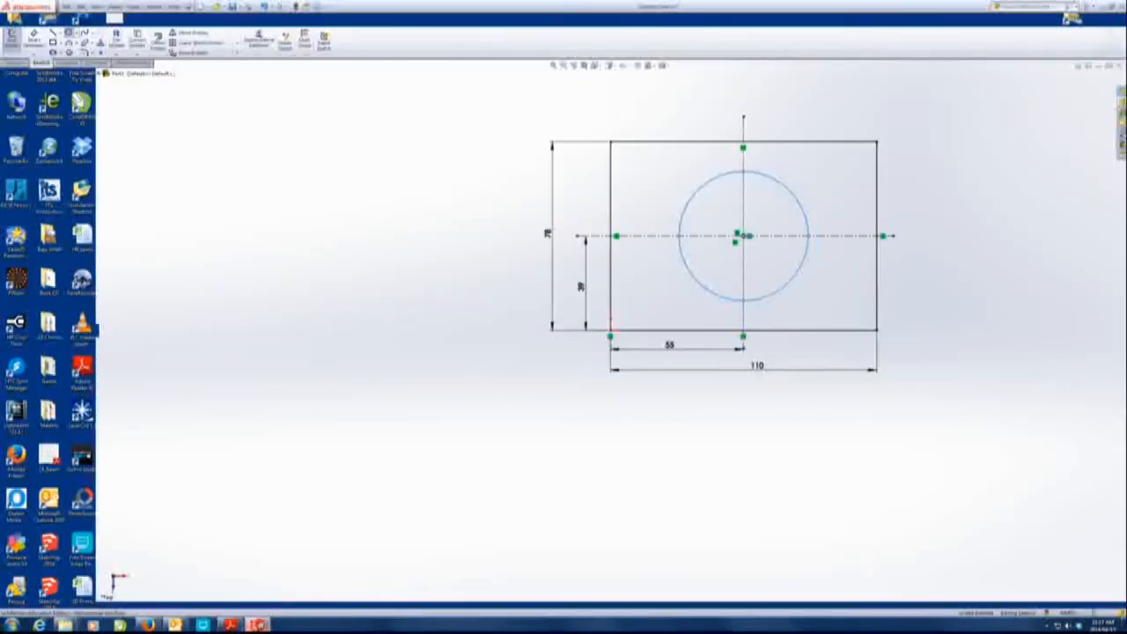
{"action": "left_click", "coordinate": [229, 624]}
{"action": "mouse_move", "coordinate": [230, 625]}
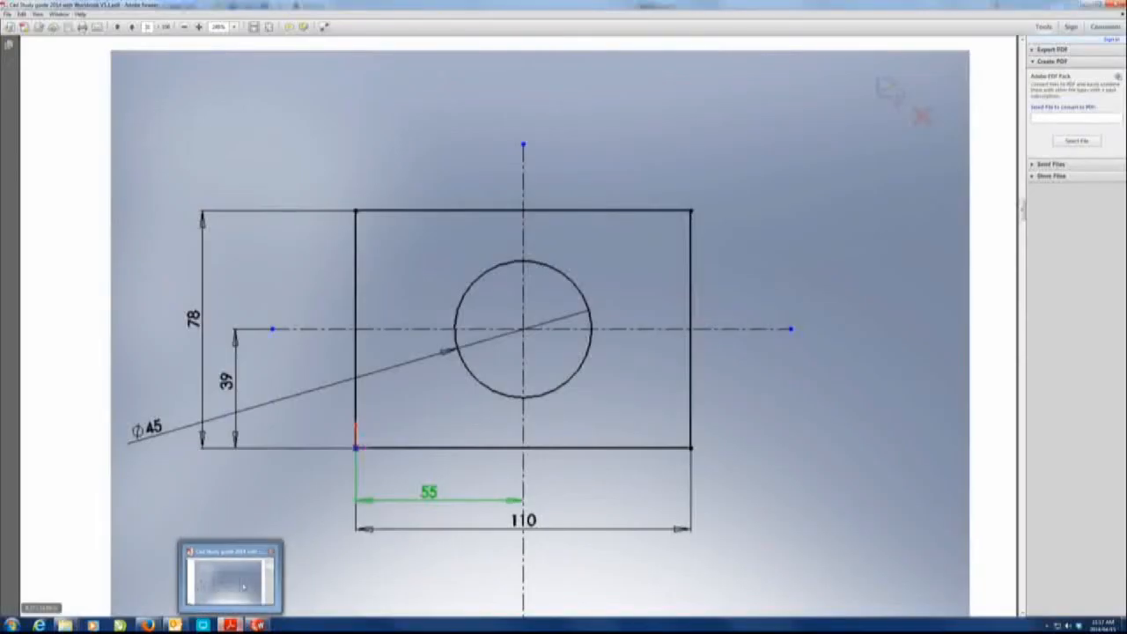
{"action": "left_click", "coordinate": [257, 624]}
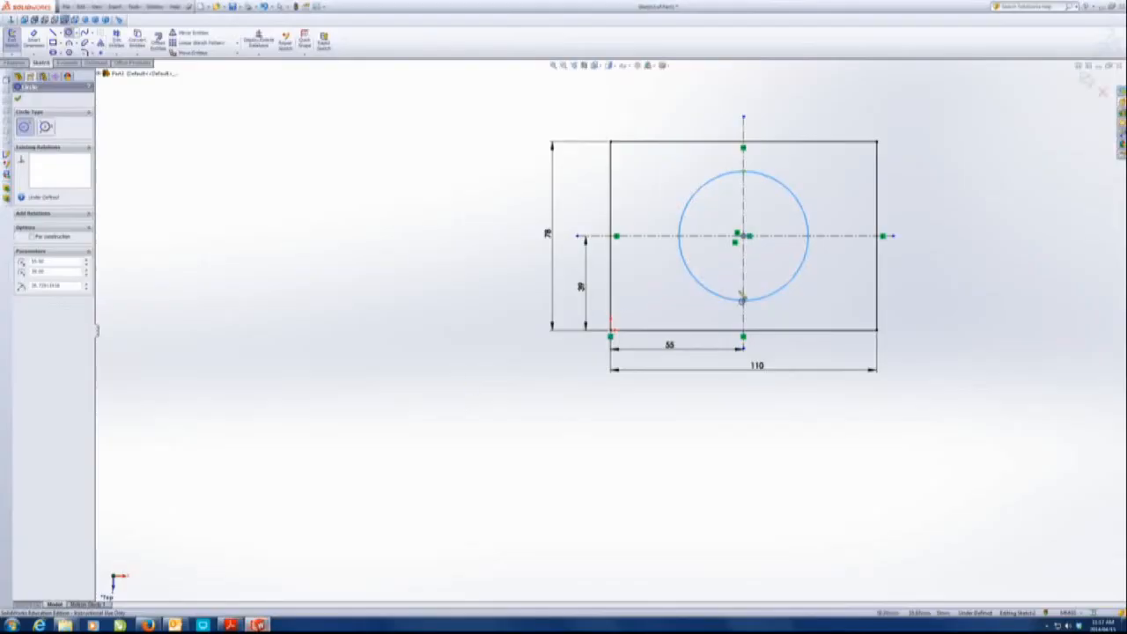
- Dimension the circle's diameter at 45 mm, placing the dimension above the rectangle
{"action": "left_click", "coordinate": [33, 39]}
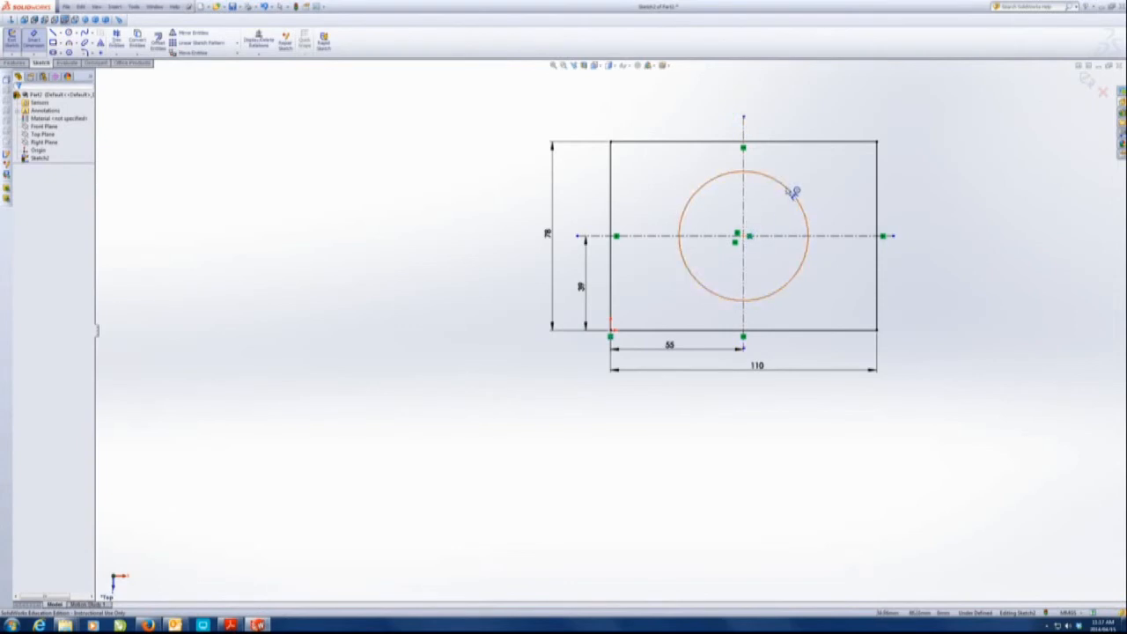
{"action": "left_click", "coordinate": [701, 202]}
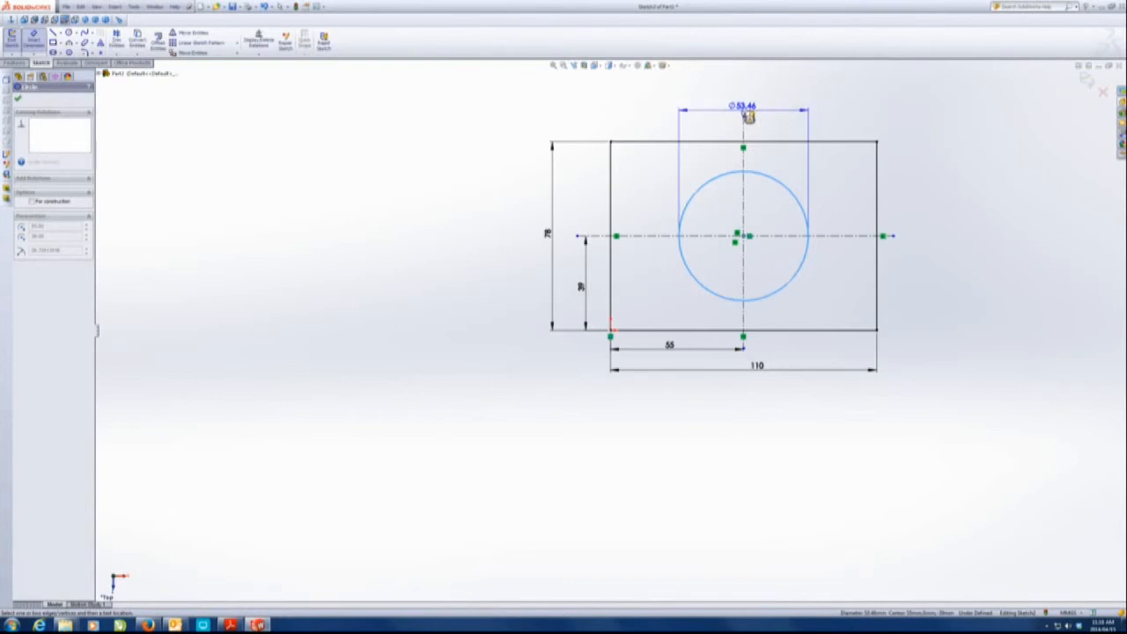
{"action": "left_click", "coordinate": [747, 115]}
{"action": "key", "text": "Return"}
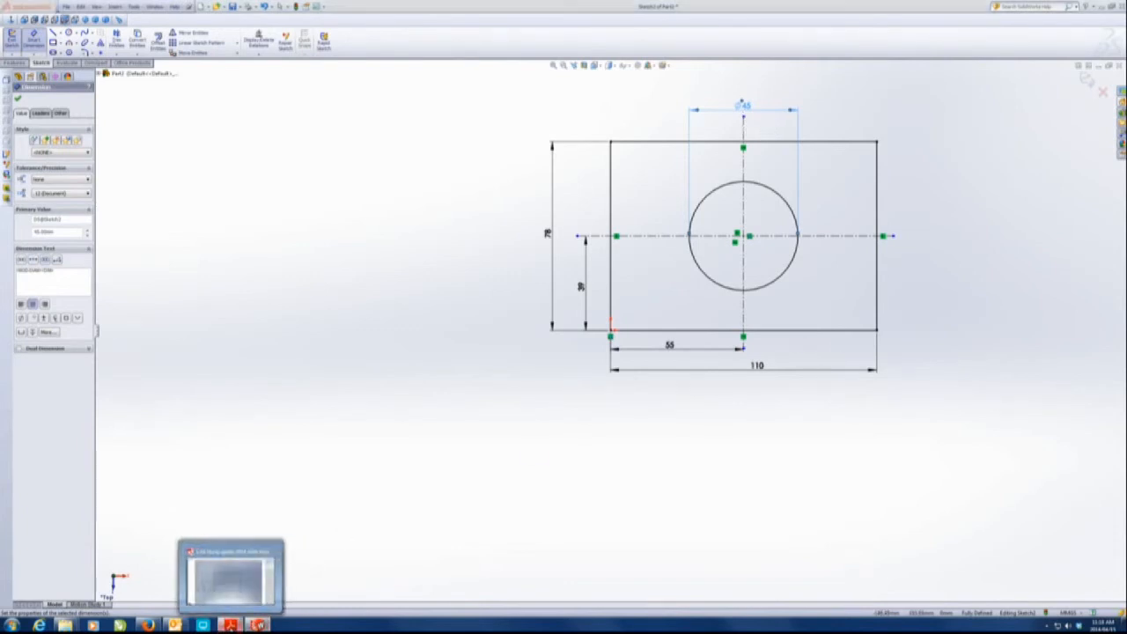
- Switch to the study guide in Adobe Reader and examine the instructions and drawing of Exercise 1.3, then return to the SolidWorks sketch
{"action": "left_click", "coordinate": [230, 624]}
{"action": "scroll", "coordinate": [459, 384], "scroll_direction": "down", "scroll_amount": 8}
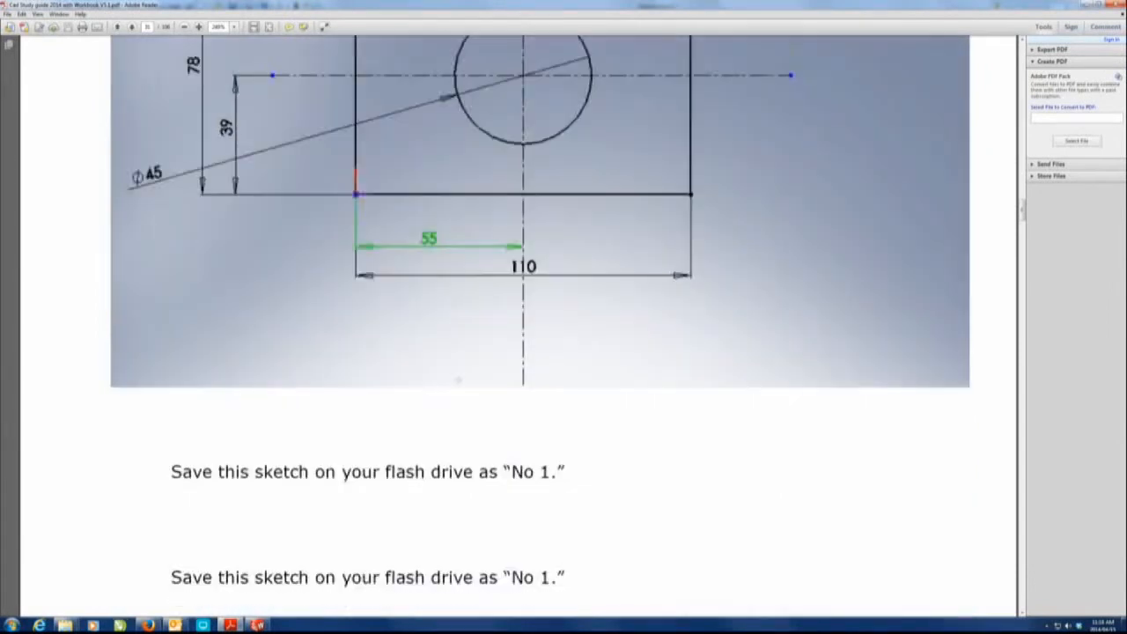
{"action": "scroll", "coordinate": [459, 383], "scroll_direction": "down", "scroll_amount": 15}
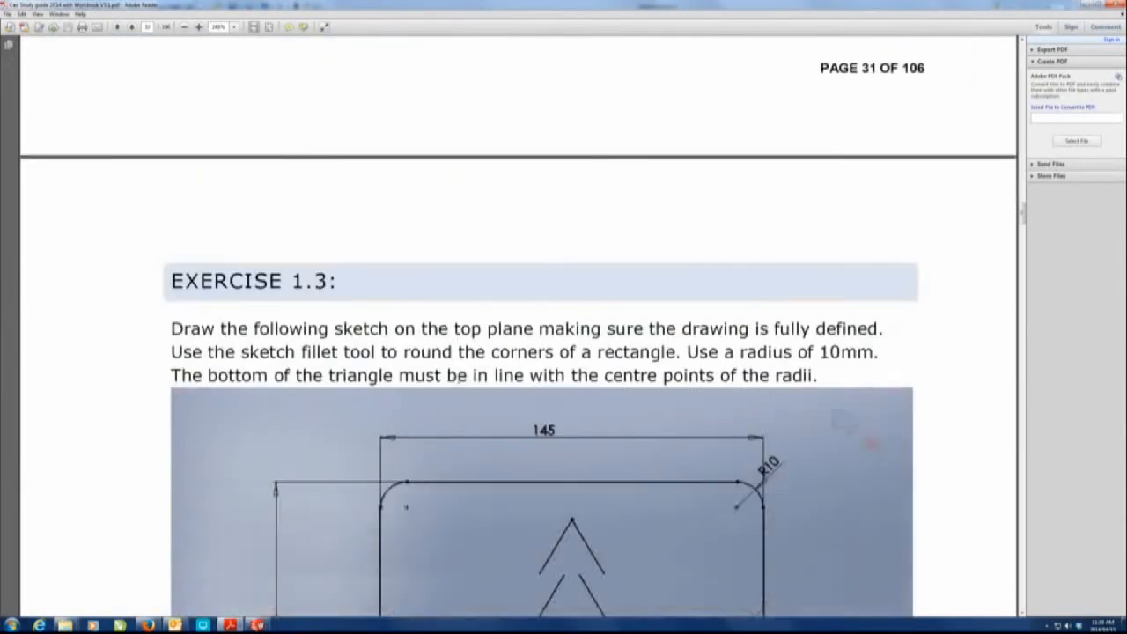
{"action": "scroll", "coordinate": [462, 393], "scroll_direction": "down", "scroll_amount": 5}
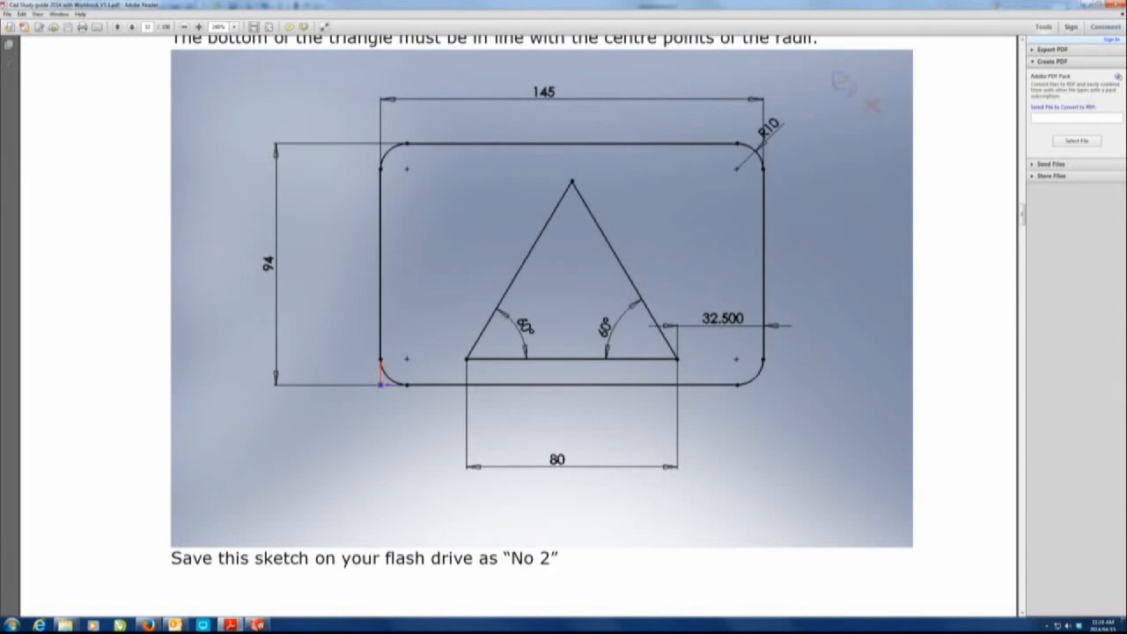
{"action": "left_click", "coordinate": [1087, 4]}
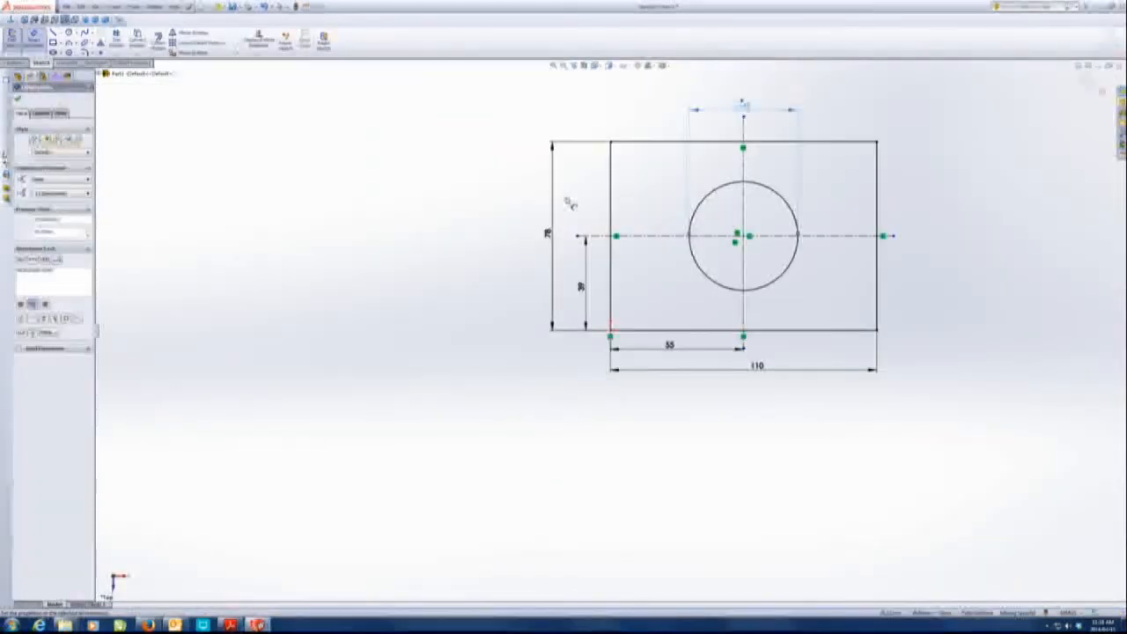
- Draw a closed triangle over the circle with a horizontal base about 72 mm long near the rectangle's bottom edge
{"action": "left_click", "coordinate": [53, 33]}
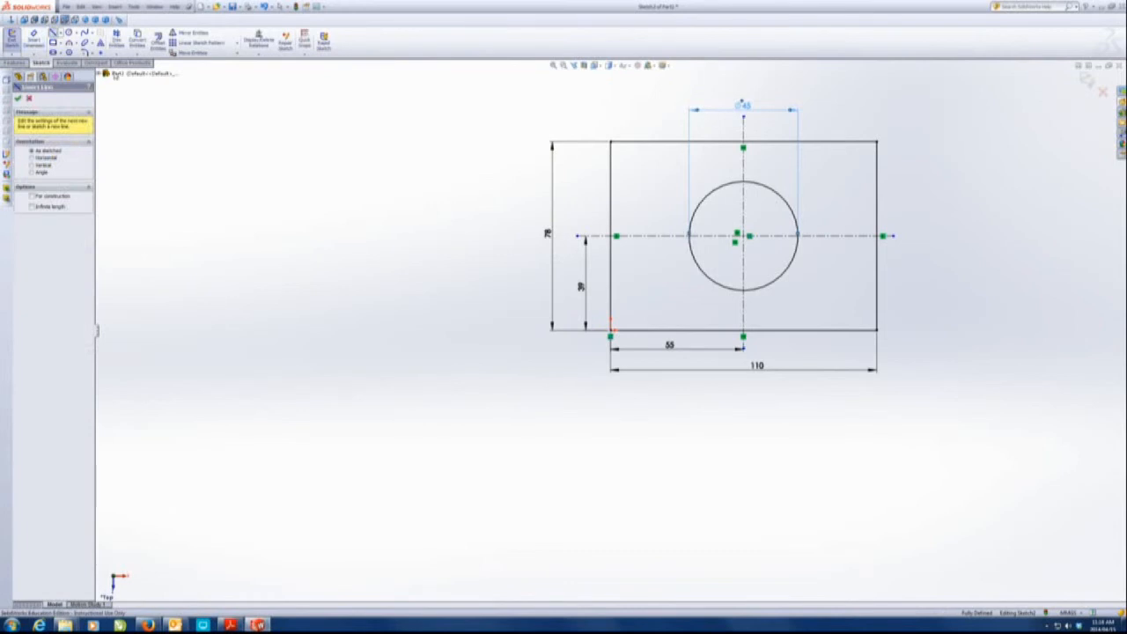
{"action": "left_click", "coordinate": [669, 306]}
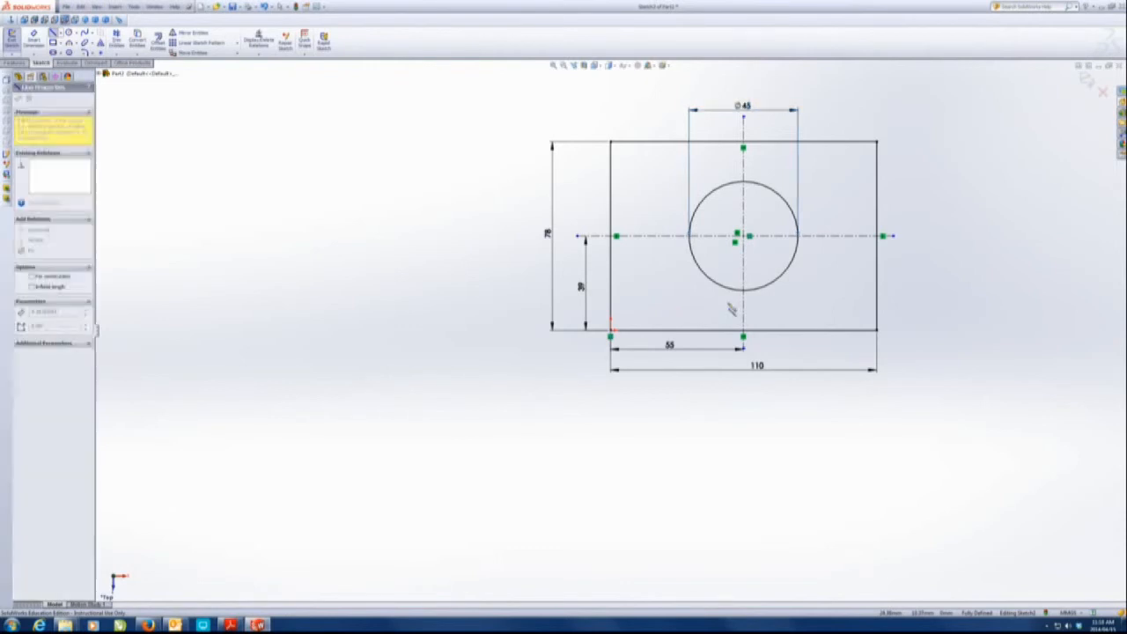
{"action": "left_click", "coordinate": [843, 305]}
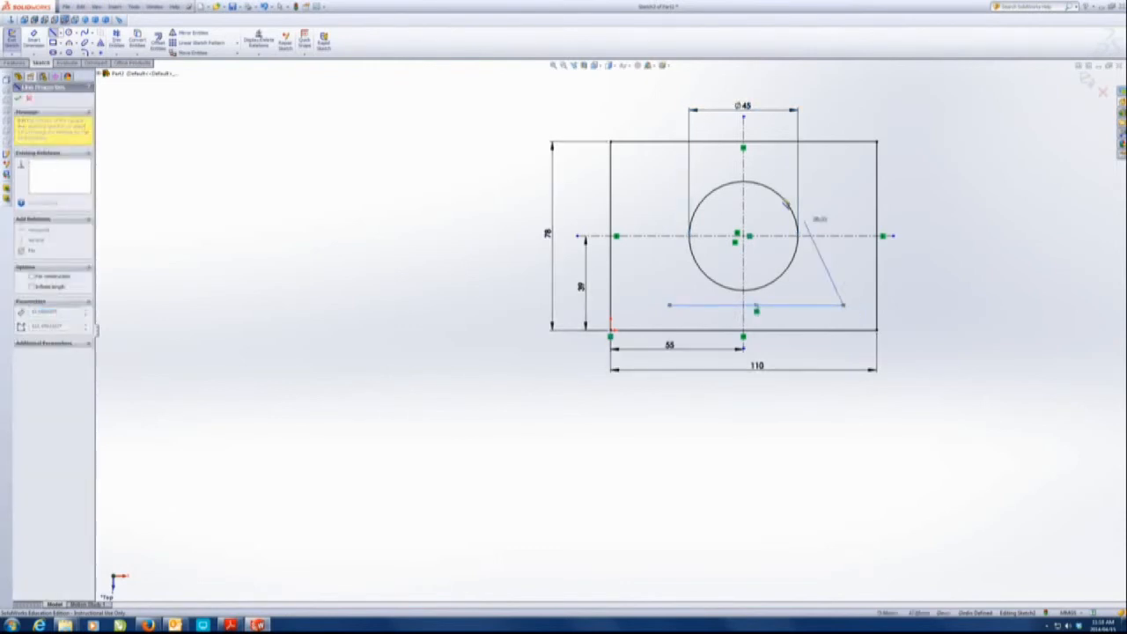
{"action": "left_click", "coordinate": [728, 160]}
{"action": "left_click", "coordinate": [672, 306]}
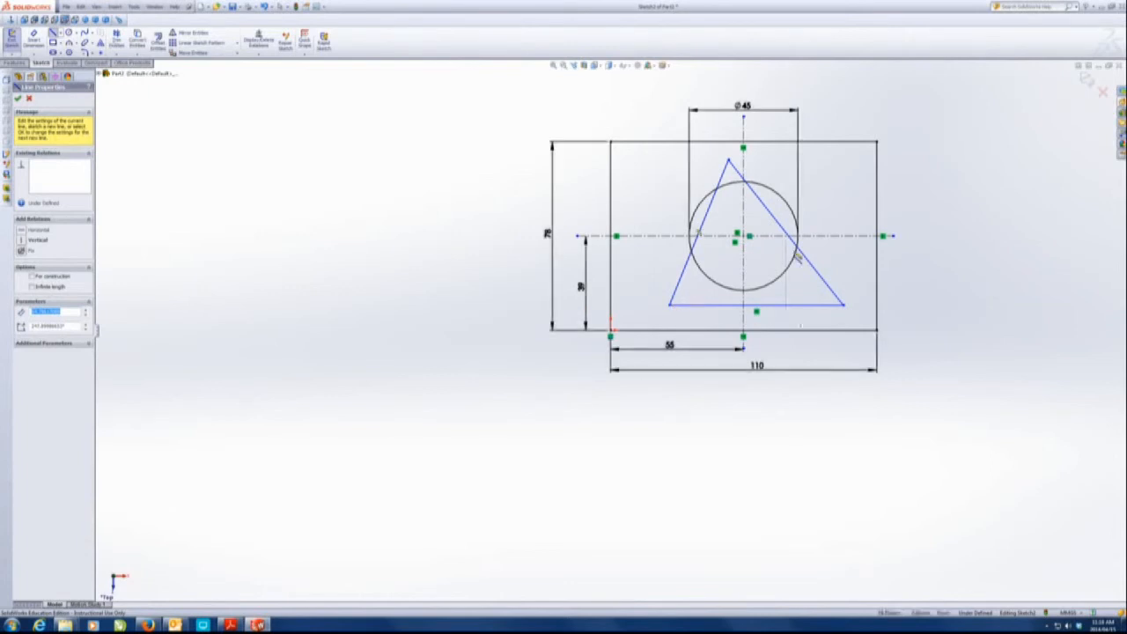
- Dimension the triangle's lower-right corner at 15 mm from the rectangle's right edge
{"action": "left_click", "coordinate": [34, 39]}
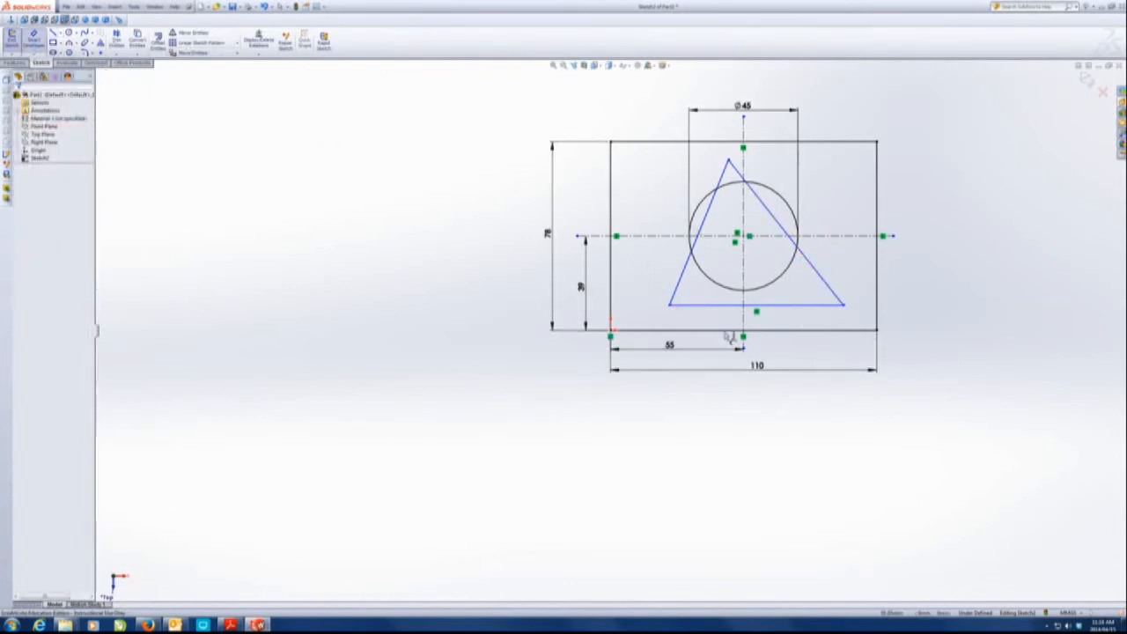
{"action": "left_click", "coordinate": [844, 306]}
{"action": "left_click", "coordinate": [876, 292]}
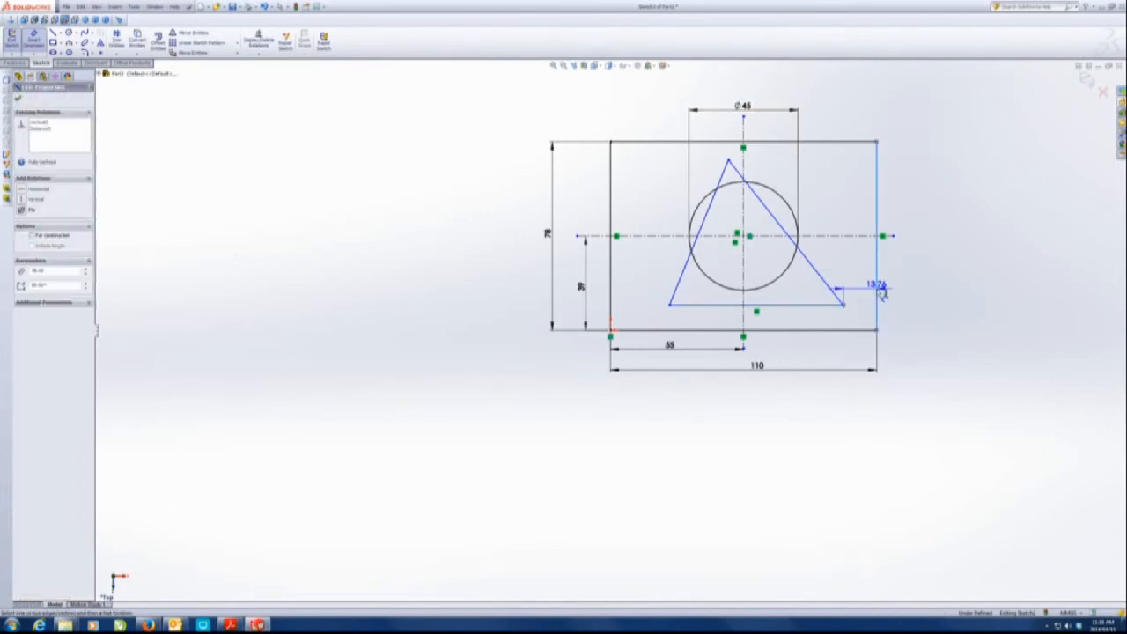
{"action": "left_click", "coordinate": [922, 306]}
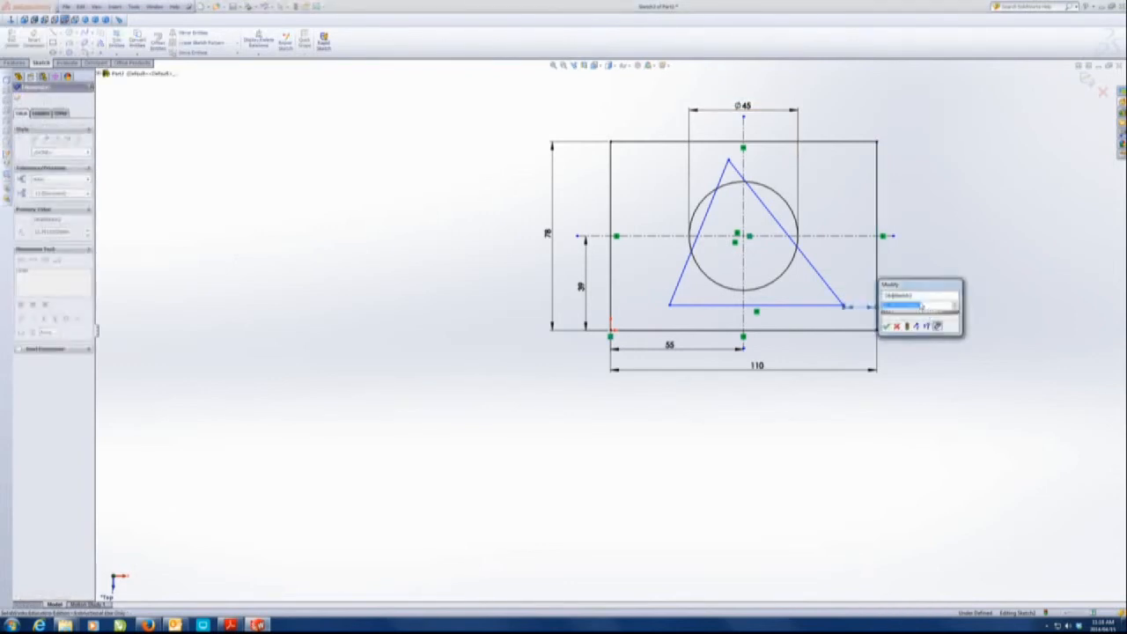
{"action": "key", "text": "Return"}
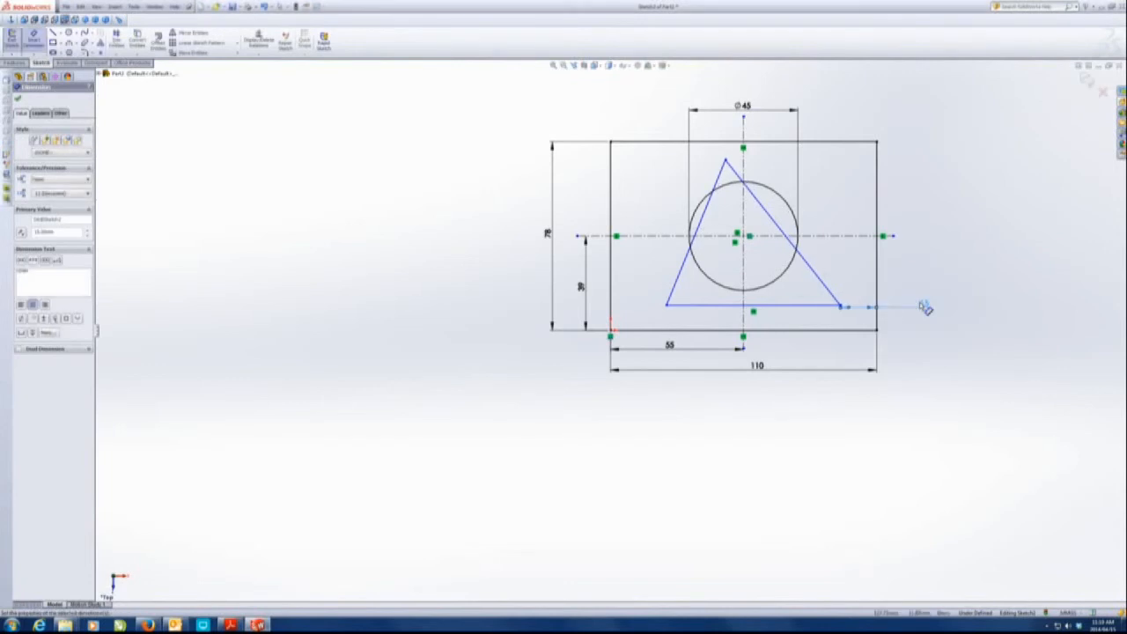
- Dimension the triangle's base at 80 mm, placing the dimension just below it
{"action": "left_click", "coordinate": [841, 308]}
{"action": "left_click", "coordinate": [717, 306]}
{"action": "left_click", "coordinate": [751, 324]}
{"action": "type", "text": "80"}
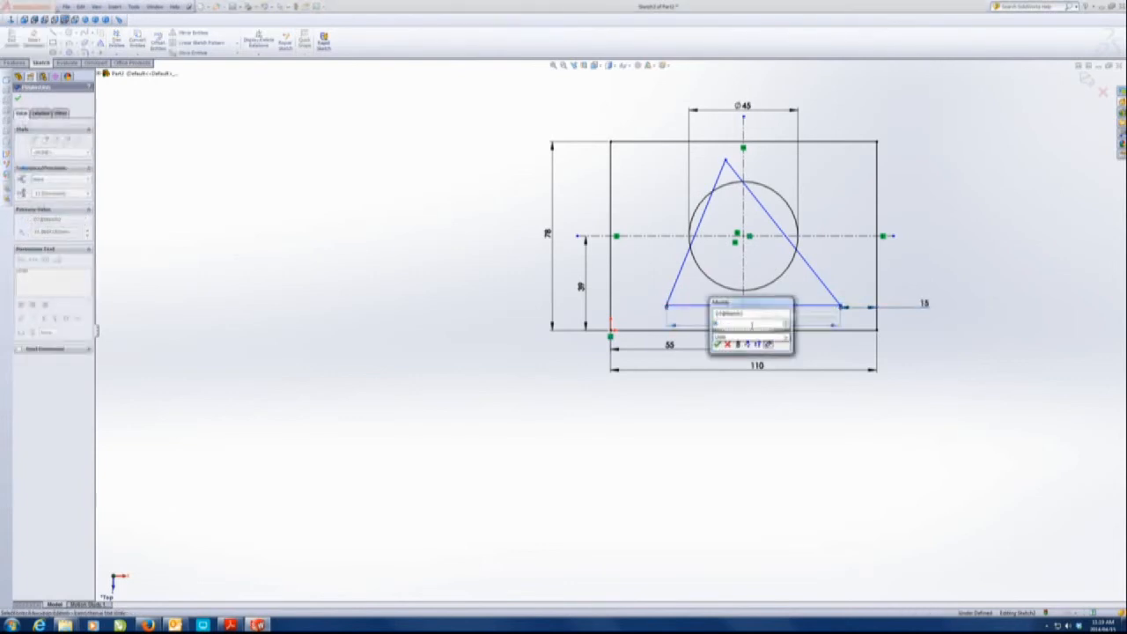
{"action": "key", "text": "Return"}
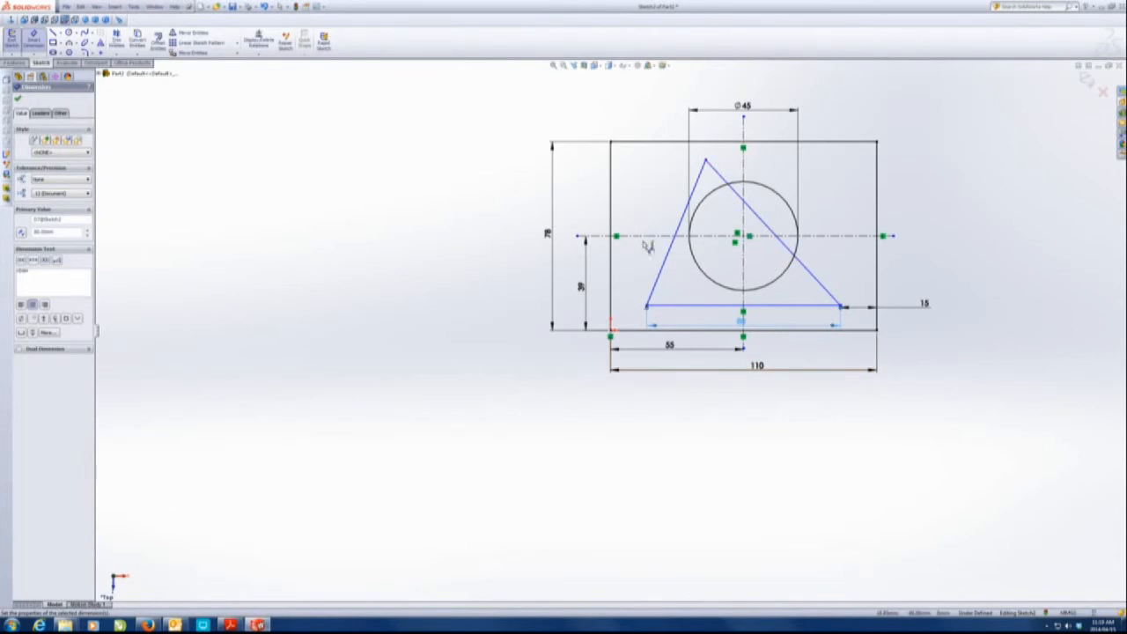
- Dimension the angle between the triangle's left side and its base at 60 degrees
{"action": "scroll", "coordinate": [828, 226], "scroll_direction": "up", "scroll_amount": 1}
{"action": "scroll", "coordinate": [762, 227], "scroll_direction": "down", "scroll_amount": 1}
{"action": "scroll", "coordinate": [722, 227], "scroll_direction": "down", "scroll_amount": 3}
{"action": "scroll", "coordinate": [674, 229], "scroll_direction": "down", "scroll_amount": 1}
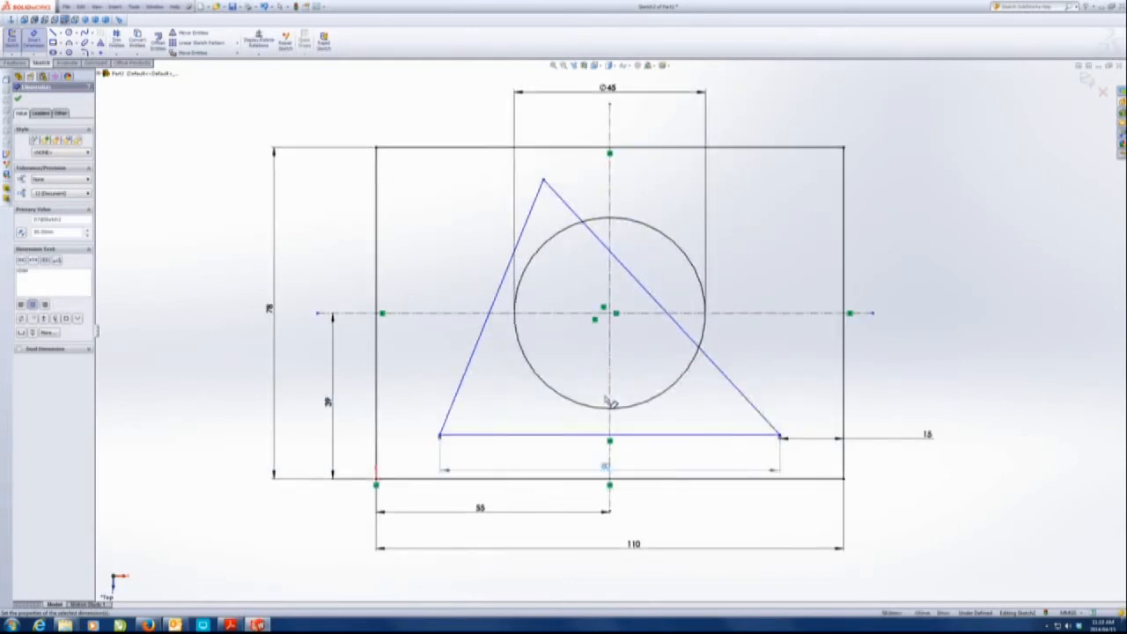
{"action": "left_click", "coordinate": [462, 379]}
{"action": "left_click", "coordinate": [497, 434]}
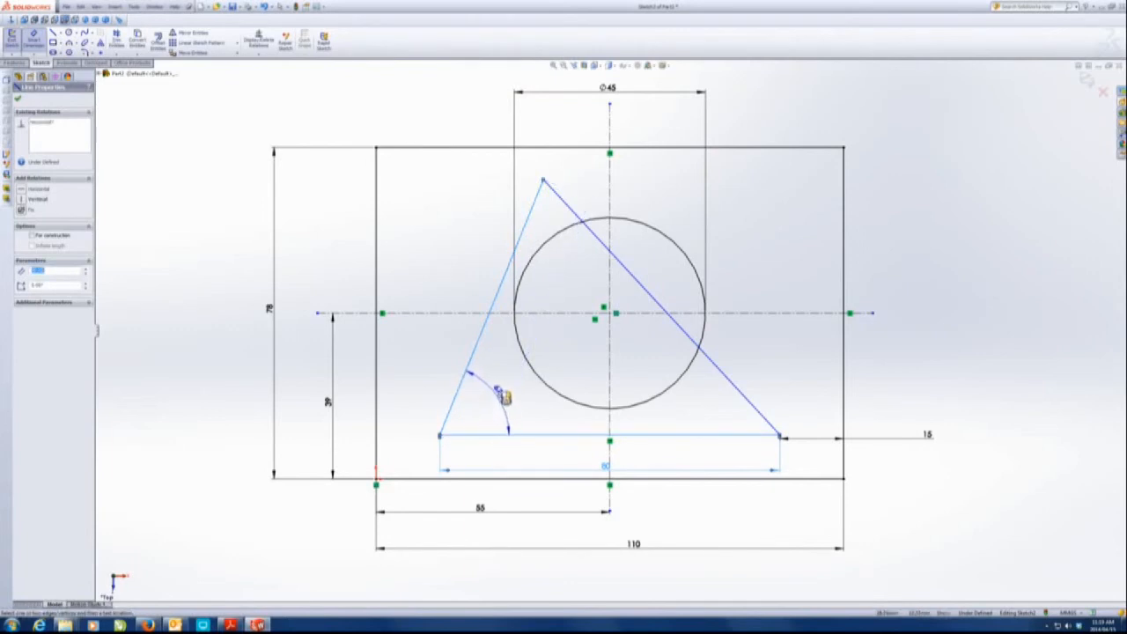
{"action": "left_click", "coordinate": [504, 395]}
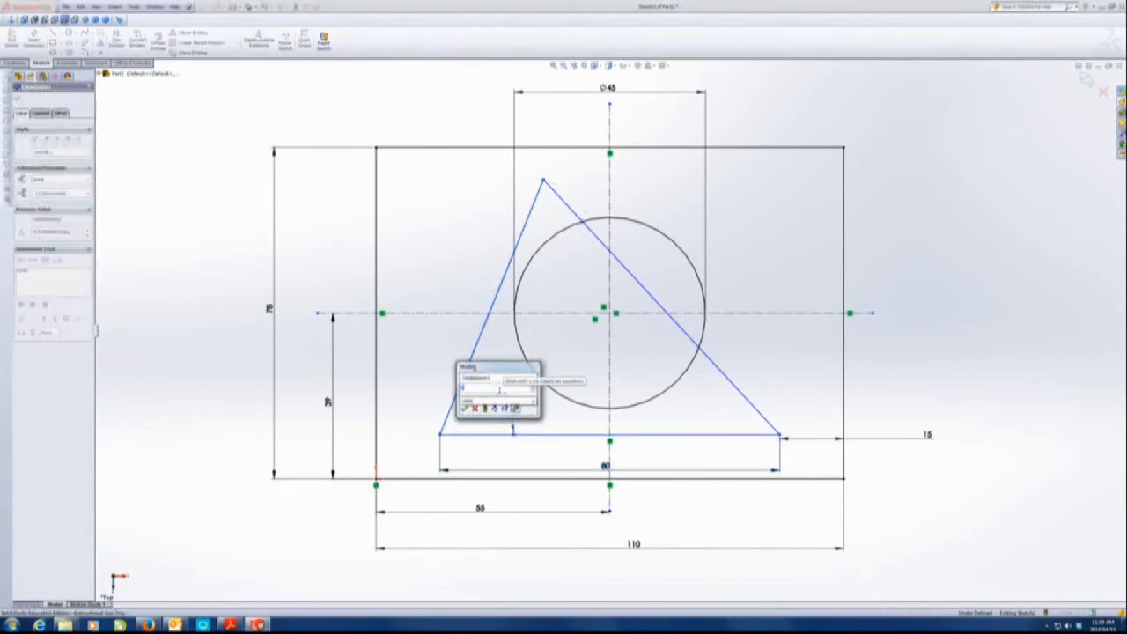
{"action": "key", "text": "Return"}
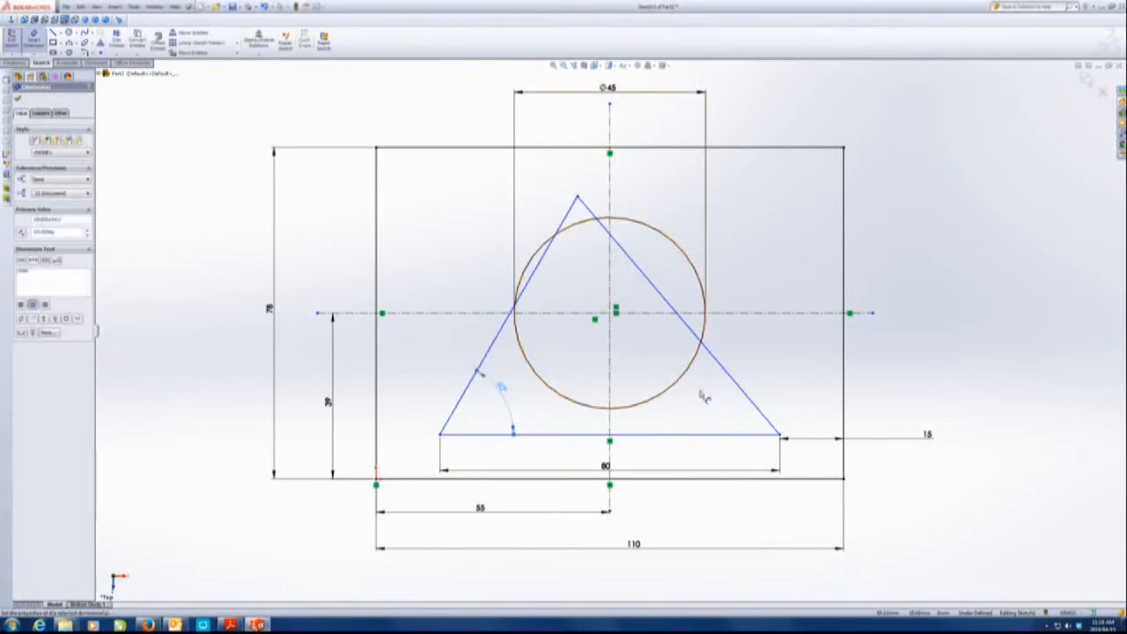
- Dimension the angle between the triangle's right side and its base at 60 degrees
{"action": "left_click", "coordinate": [736, 386]}
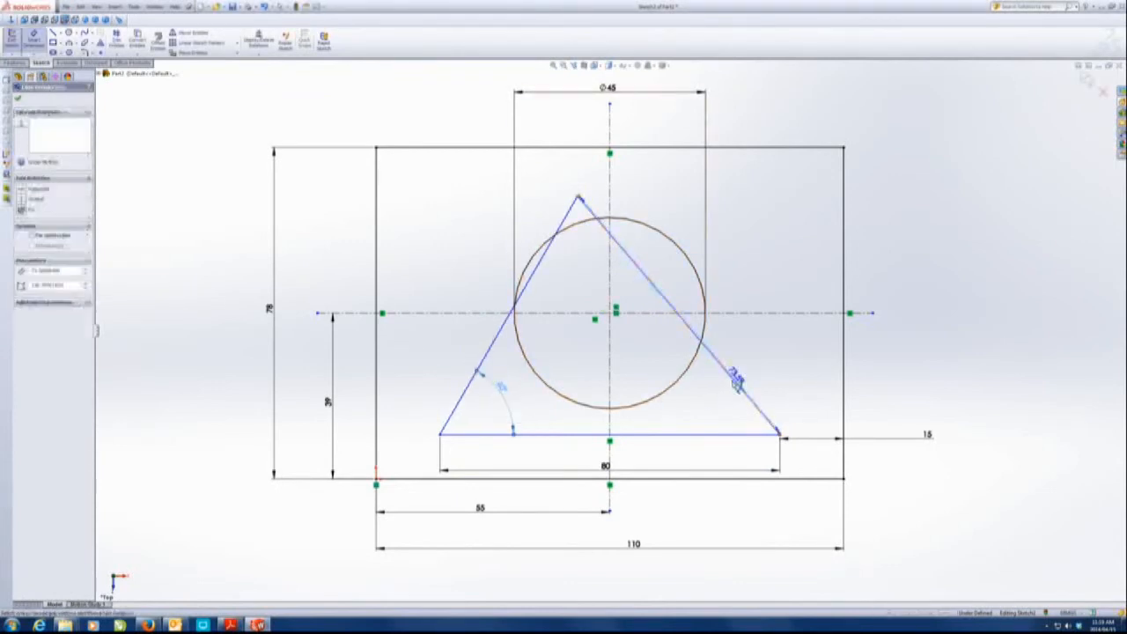
{"action": "left_click", "coordinate": [712, 434]}
{"action": "left_click", "coordinate": [711, 403]}
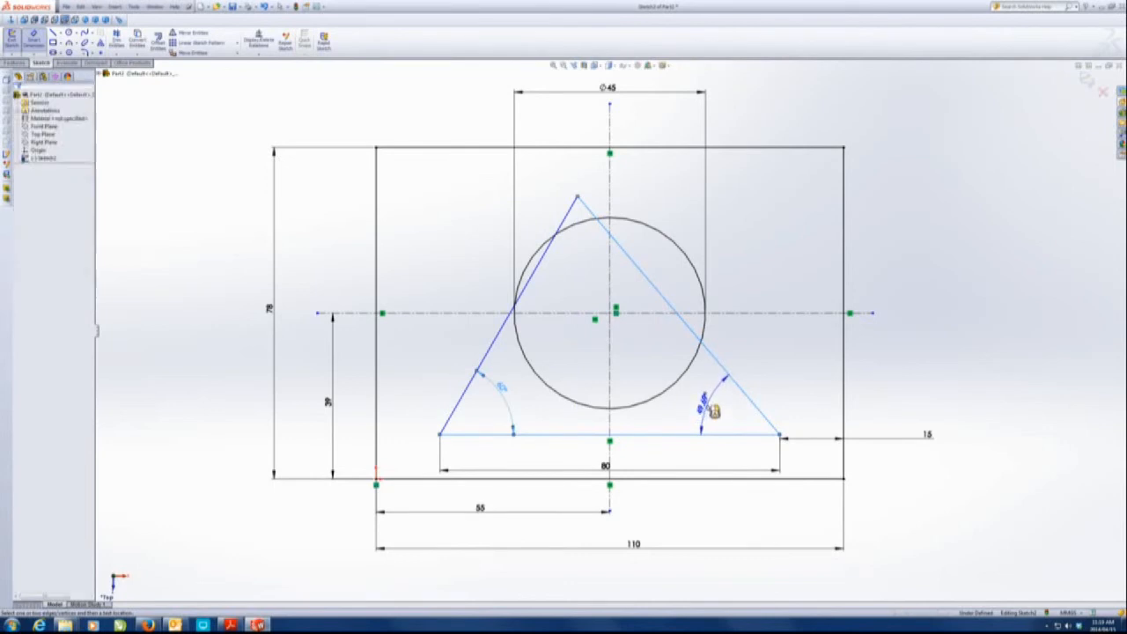
{"action": "type", "text": "60"}
{"action": "key", "text": "Return"}
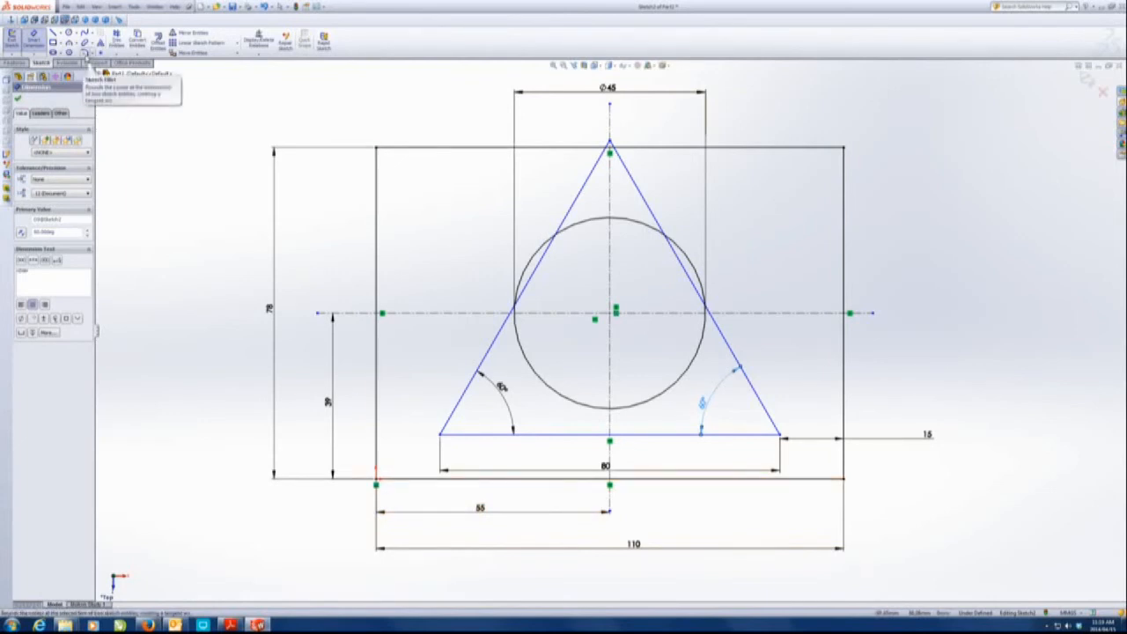
- Apply 10 mm sketch fillets to all four corners of the rectangle
{"action": "left_click", "coordinate": [85, 53]}
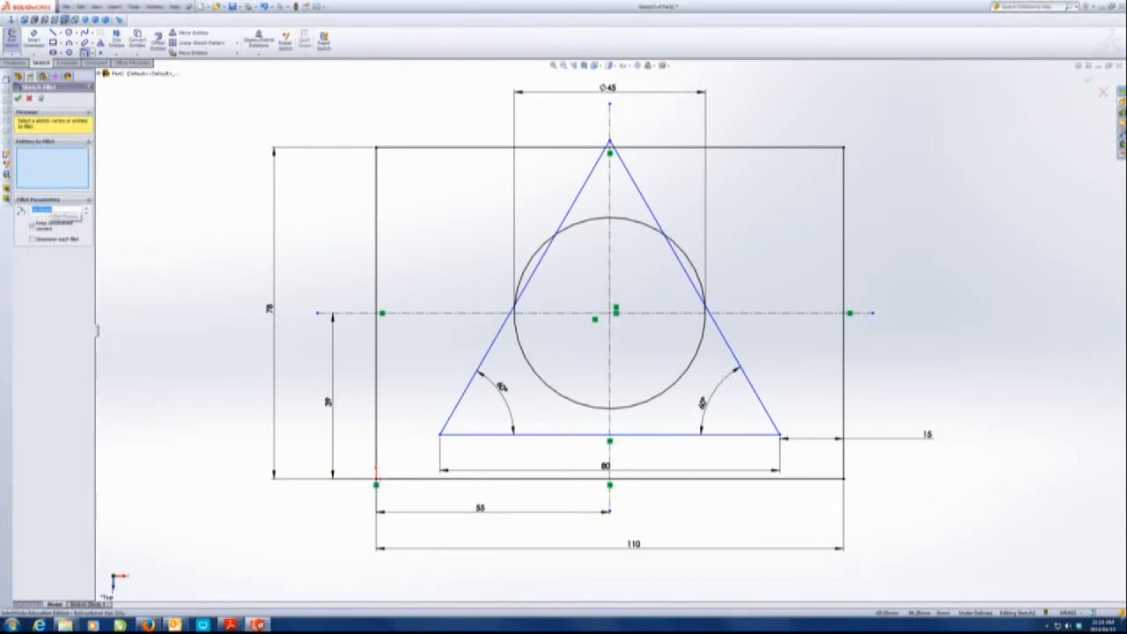
{"action": "left_click", "coordinate": [230, 624]}
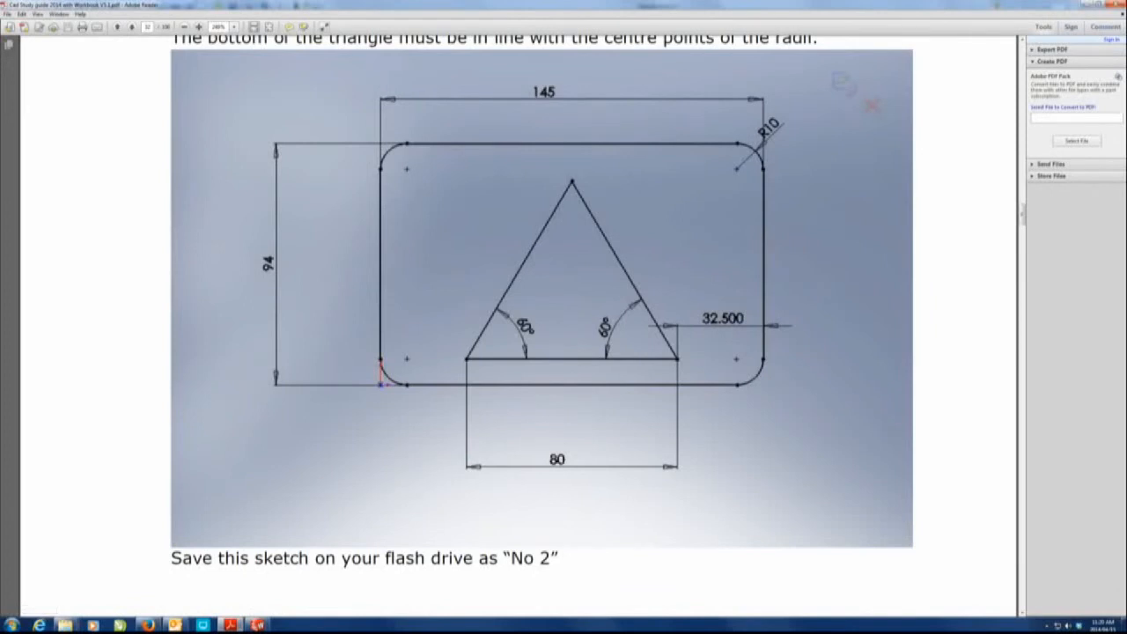
{"action": "left_click", "coordinate": [1086, 5]}
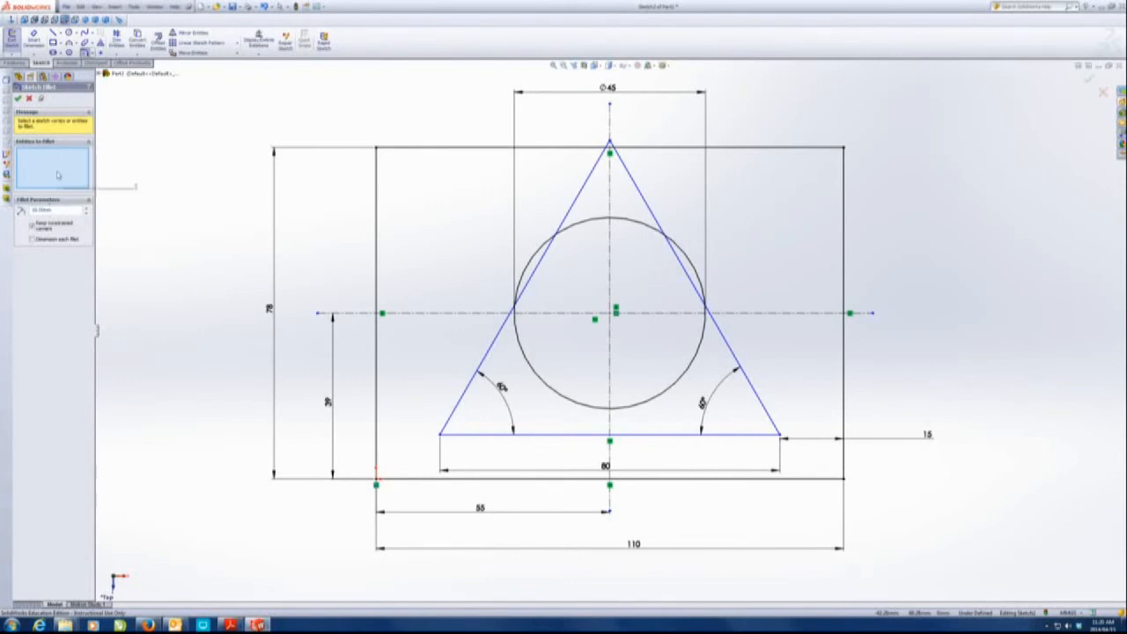
{"action": "left_click", "coordinate": [377, 148]}
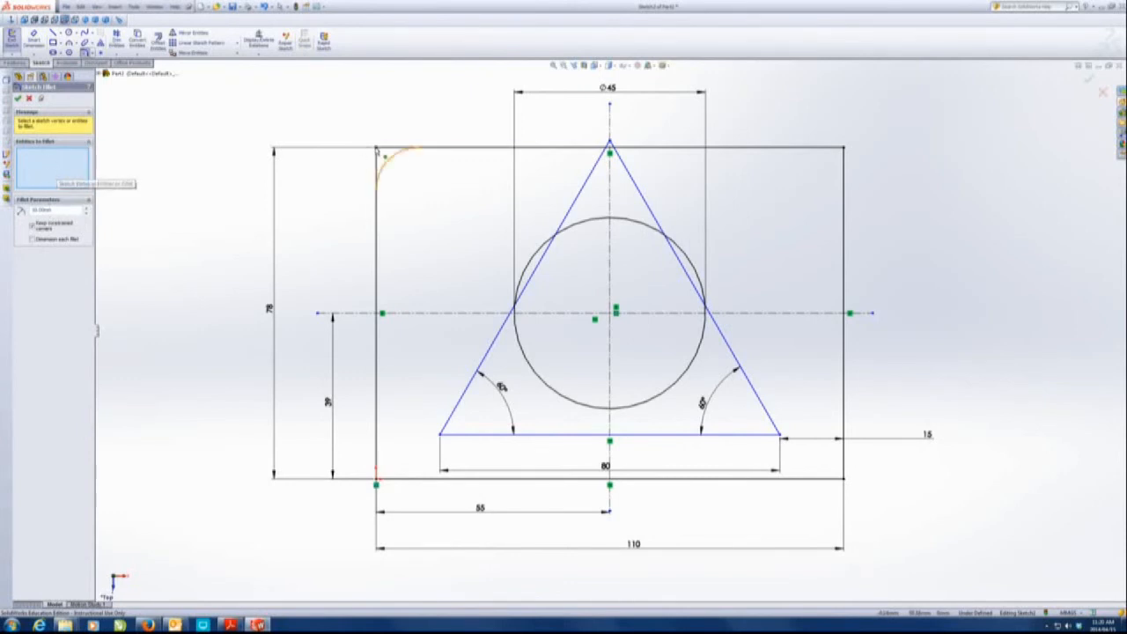
{"action": "left_click", "coordinate": [845, 149]}
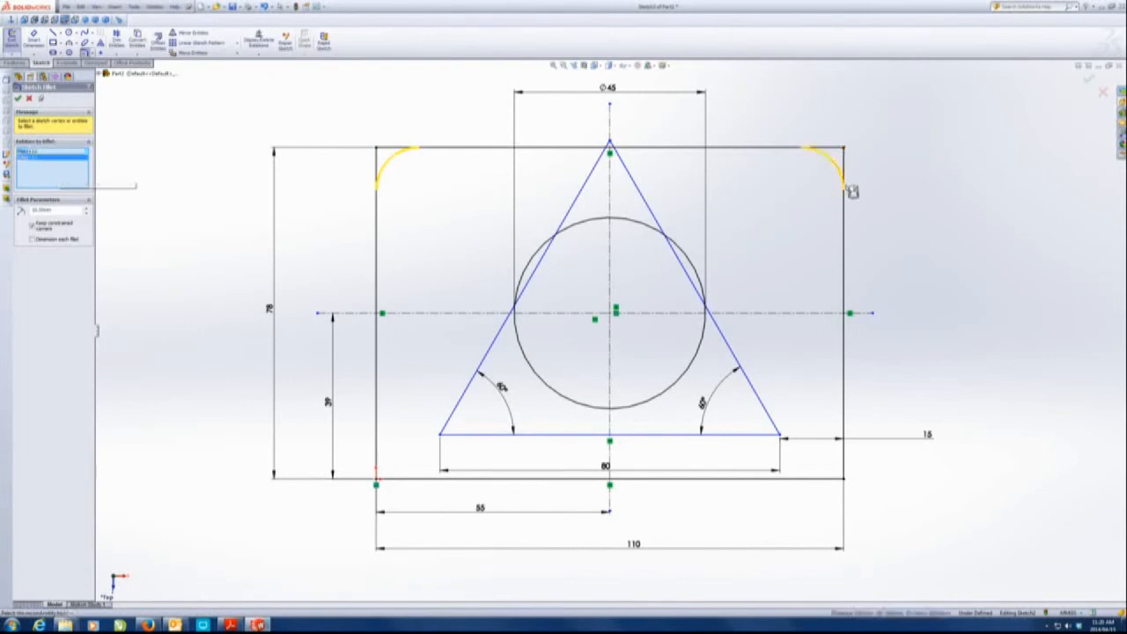
{"action": "left_click", "coordinate": [845, 481]}
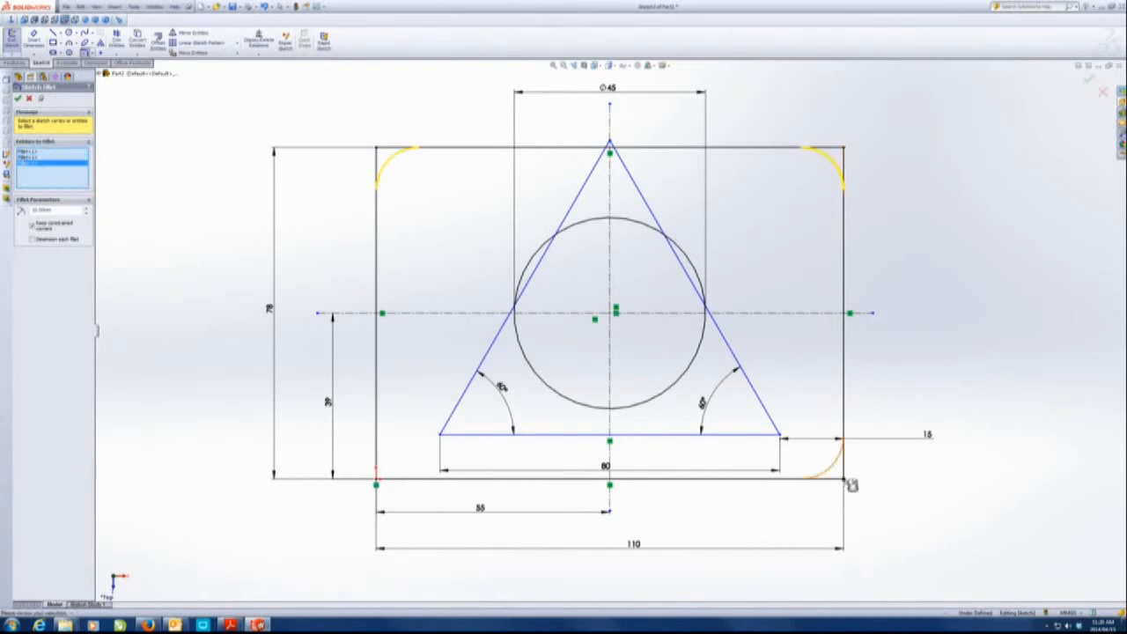
{"action": "left_click", "coordinate": [376, 481]}
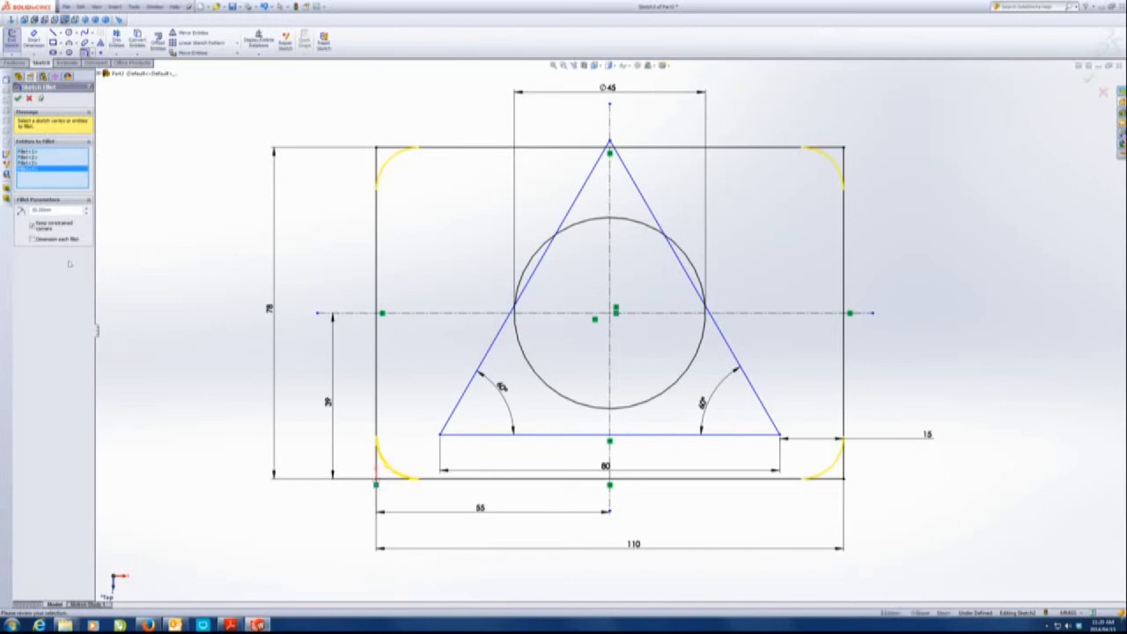
{"action": "left_click", "coordinate": [16, 100]}
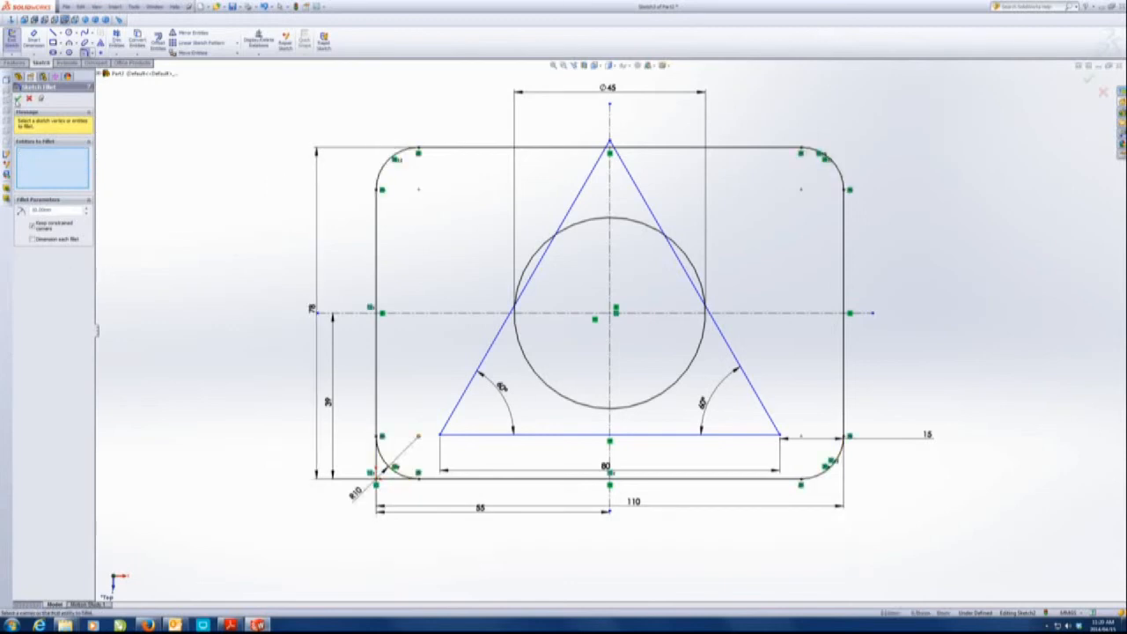
{"action": "left_click", "coordinate": [17, 99]}
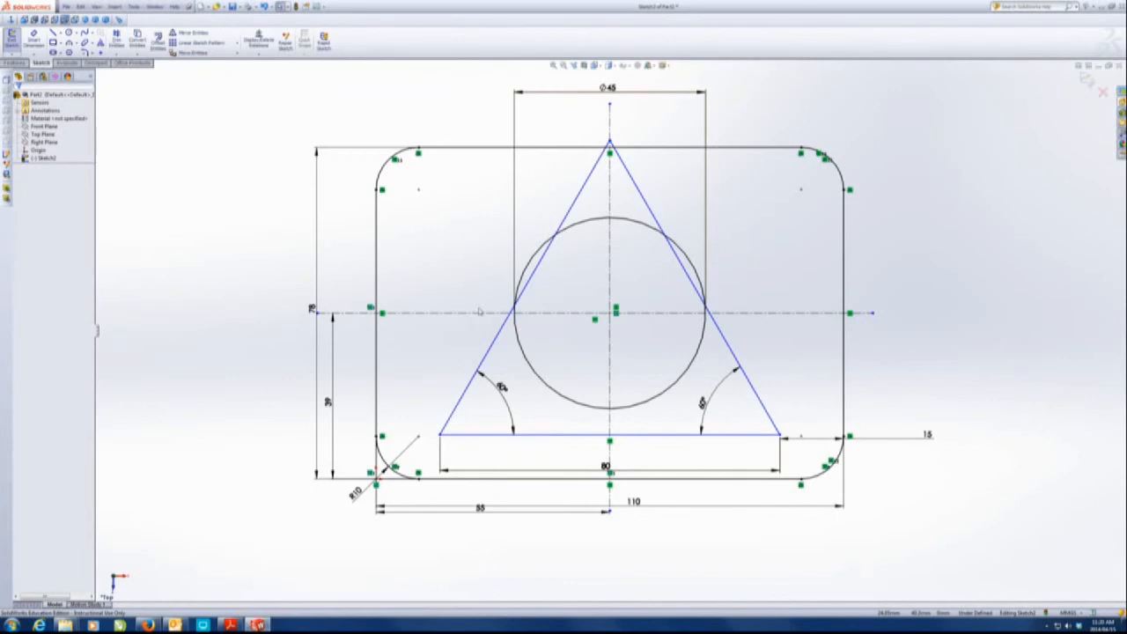
- Switch to the PDF study guide, examine the Exercise 1.4 instructions and dimensioned drawing, and return to SolidWorks
{"action": "left_click", "coordinate": [263, 624]}
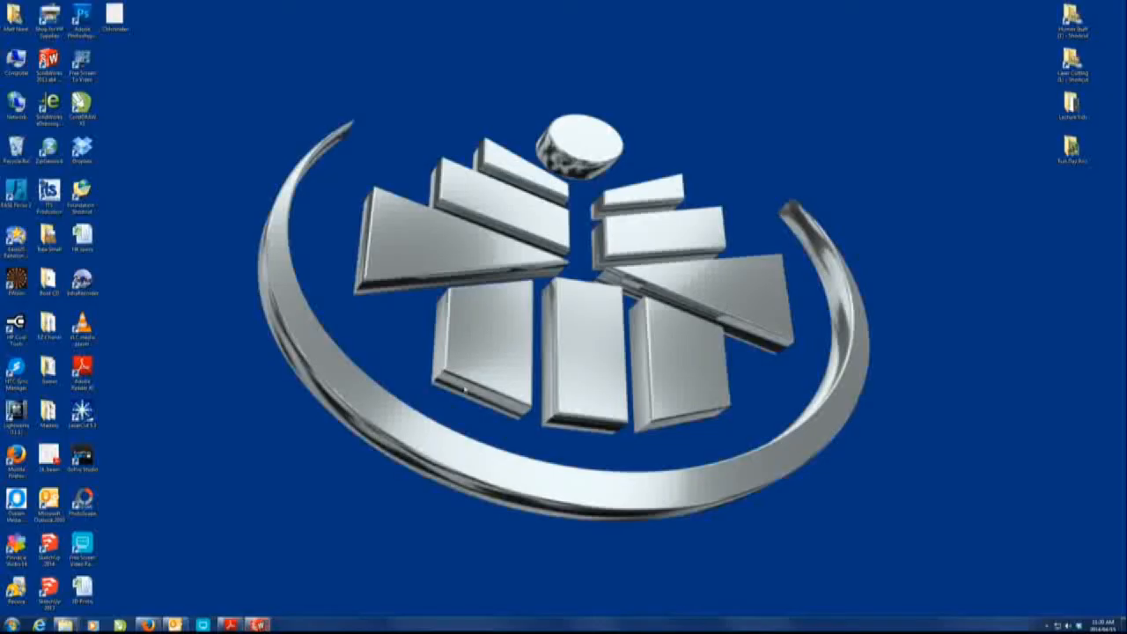
{"action": "left_click", "coordinate": [230, 624]}
{"action": "scroll", "coordinate": [542, 352], "scroll_direction": "up", "scroll_amount": 3}
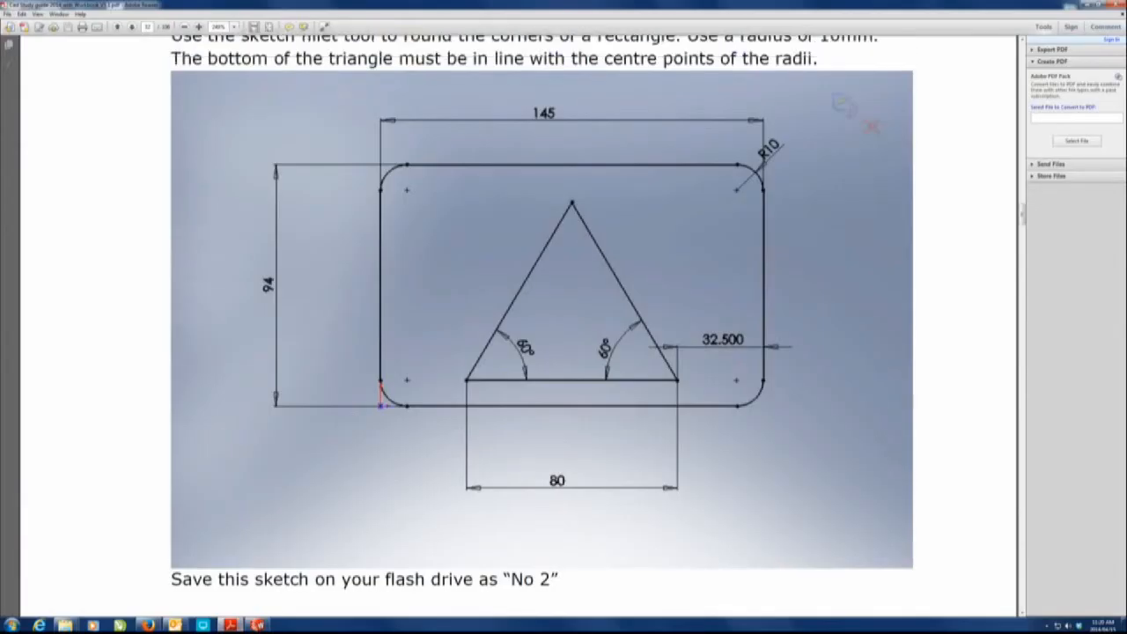
{"action": "scroll", "coordinate": [503, 334], "scroll_direction": "up", "scroll_amount": 2}
{"action": "scroll", "coordinate": [502, 335], "scroll_direction": "down", "scroll_amount": 1}
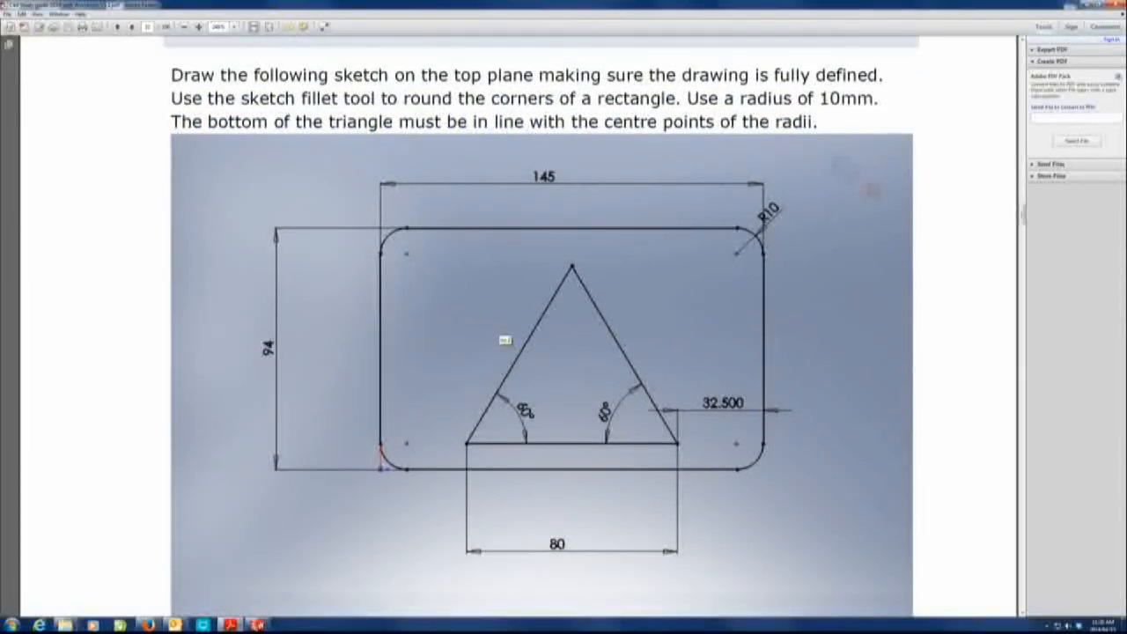
{"action": "scroll", "coordinate": [509, 323], "scroll_direction": "down", "scroll_amount": 10}
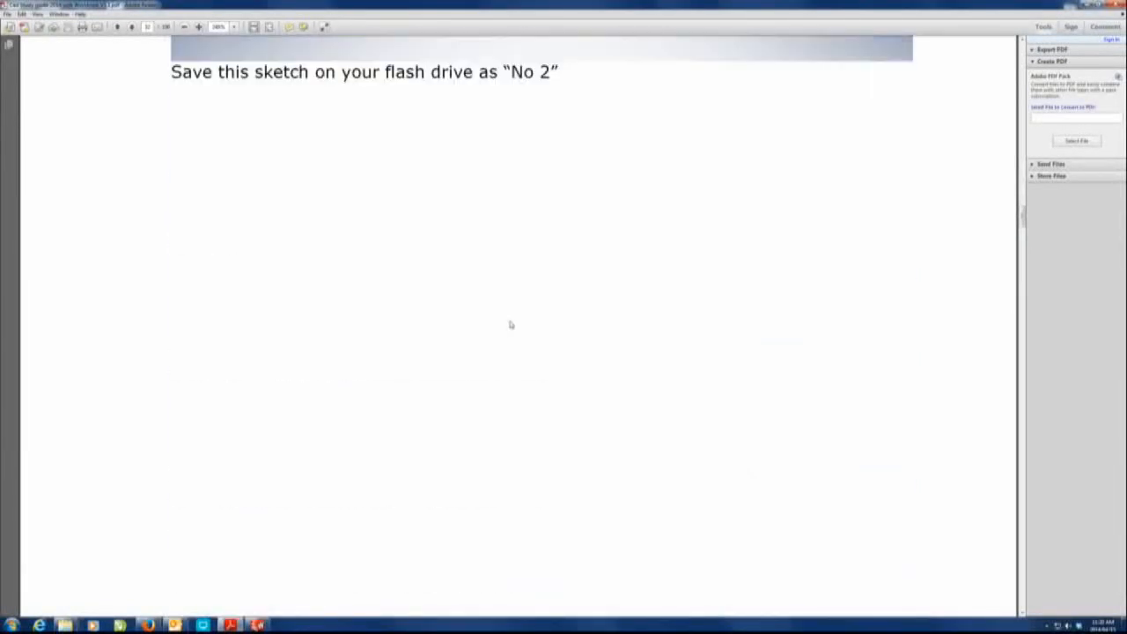
{"action": "scroll", "coordinate": [511, 324], "scroll_direction": "down", "scroll_amount": 8}
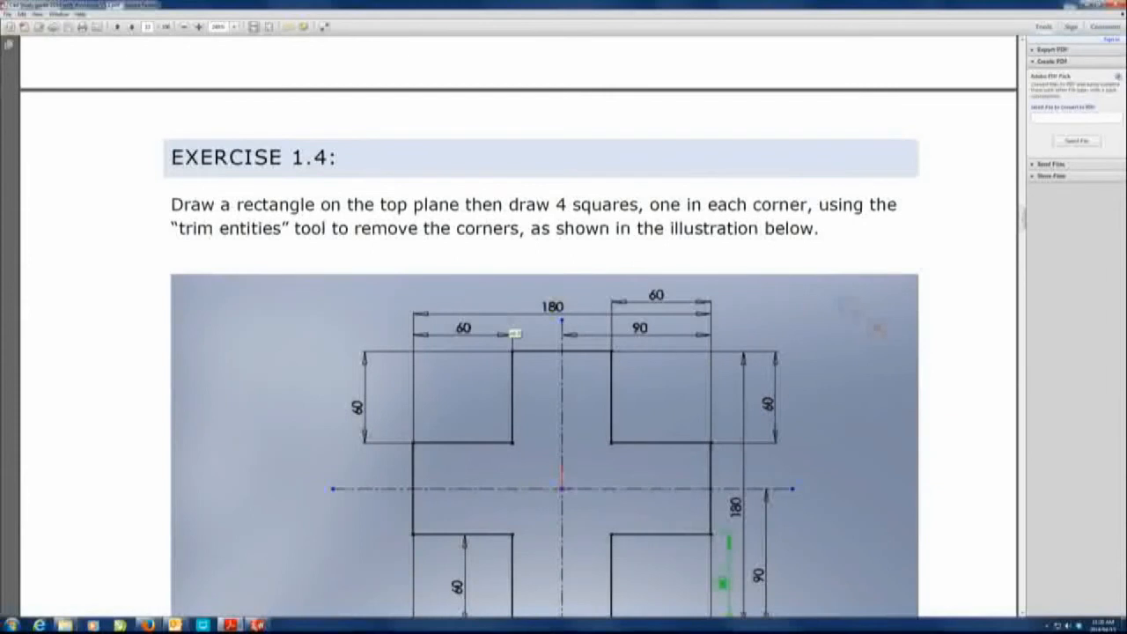
{"action": "scroll", "coordinate": [511, 324], "scroll_direction": "down", "scroll_amount": 2}
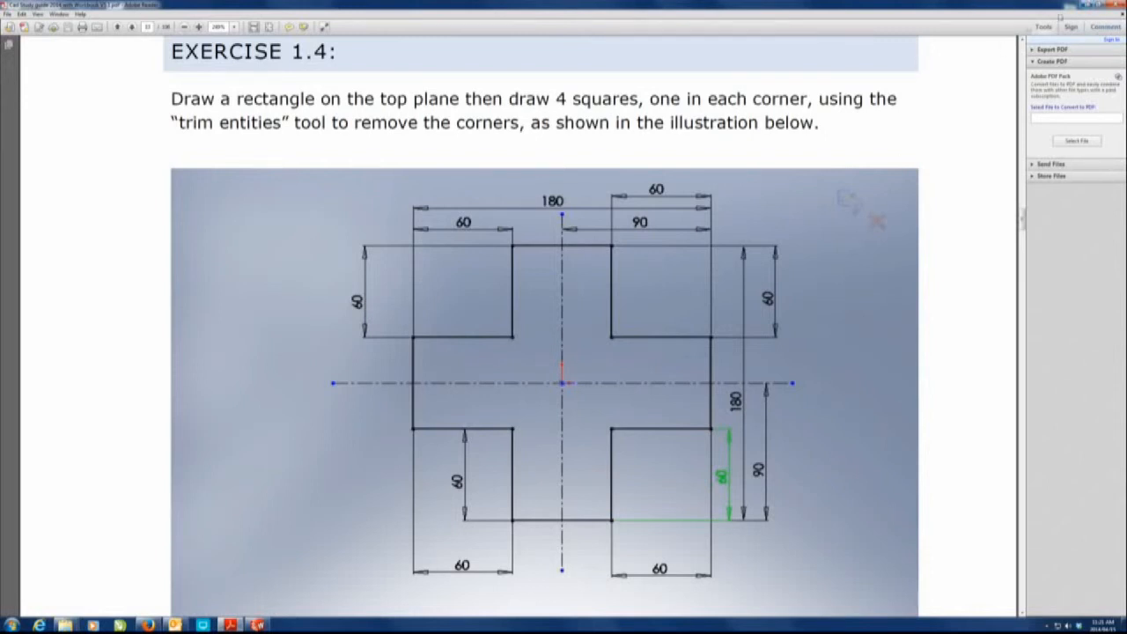
{"action": "left_click", "coordinate": [1087, 4]}
{"action": "left_click", "coordinate": [231, 624]}
{"action": "left_click", "coordinate": [258, 624]}
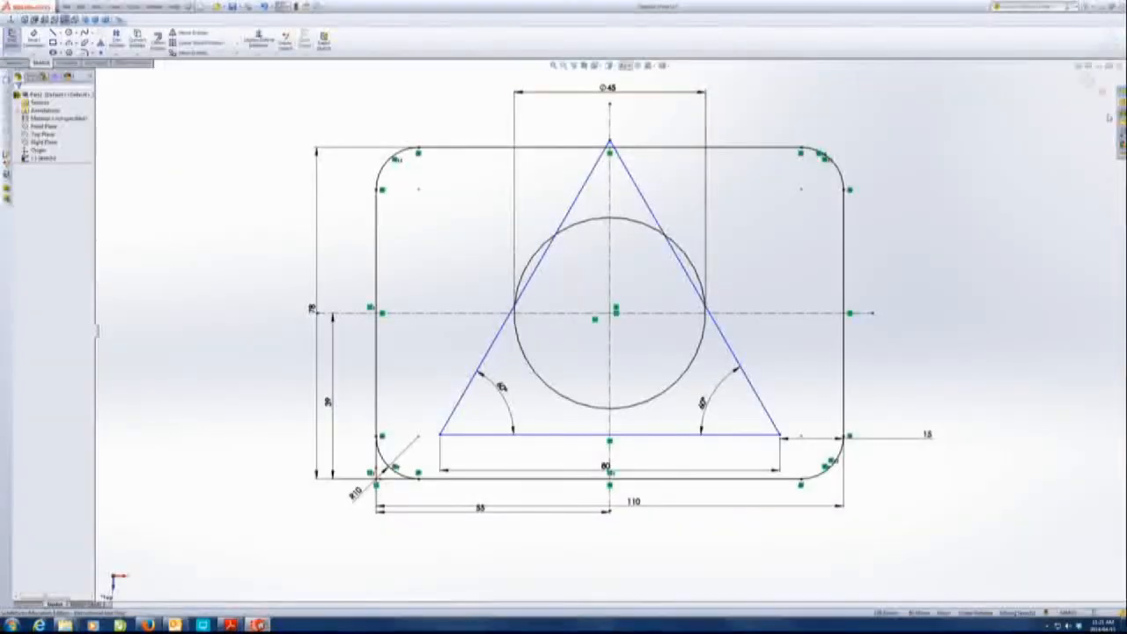
- Close the current part without saving it and create a new part document
{"action": "key", "text": "ctrl+w"}
{"action": "left_click", "coordinate": [546, 323]}
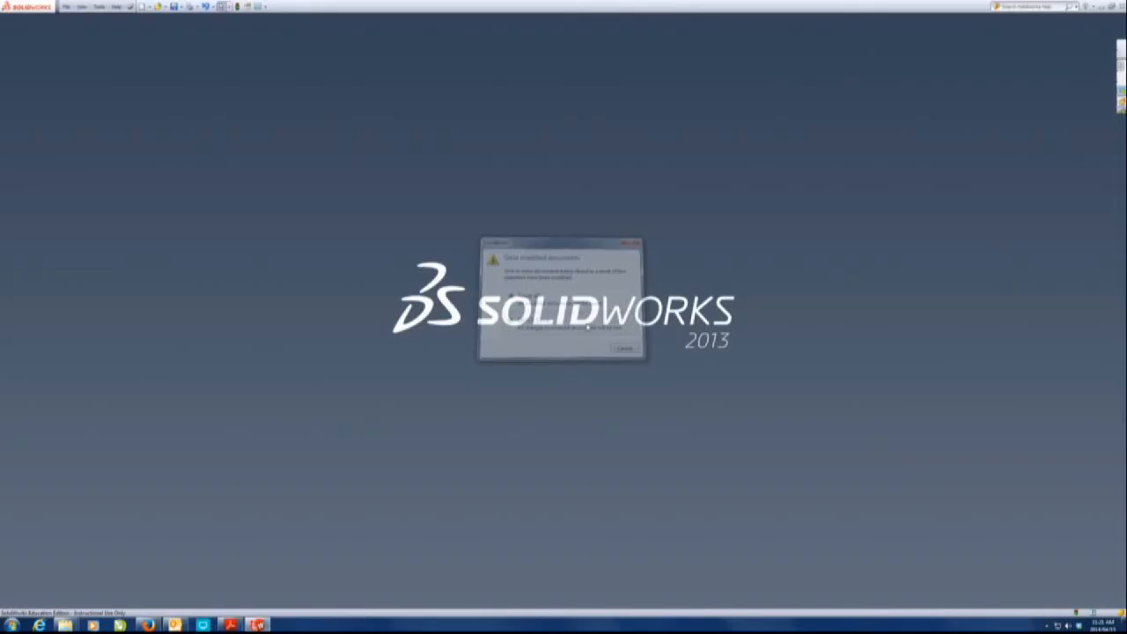
{"action": "left_click", "coordinate": [70, 7]}
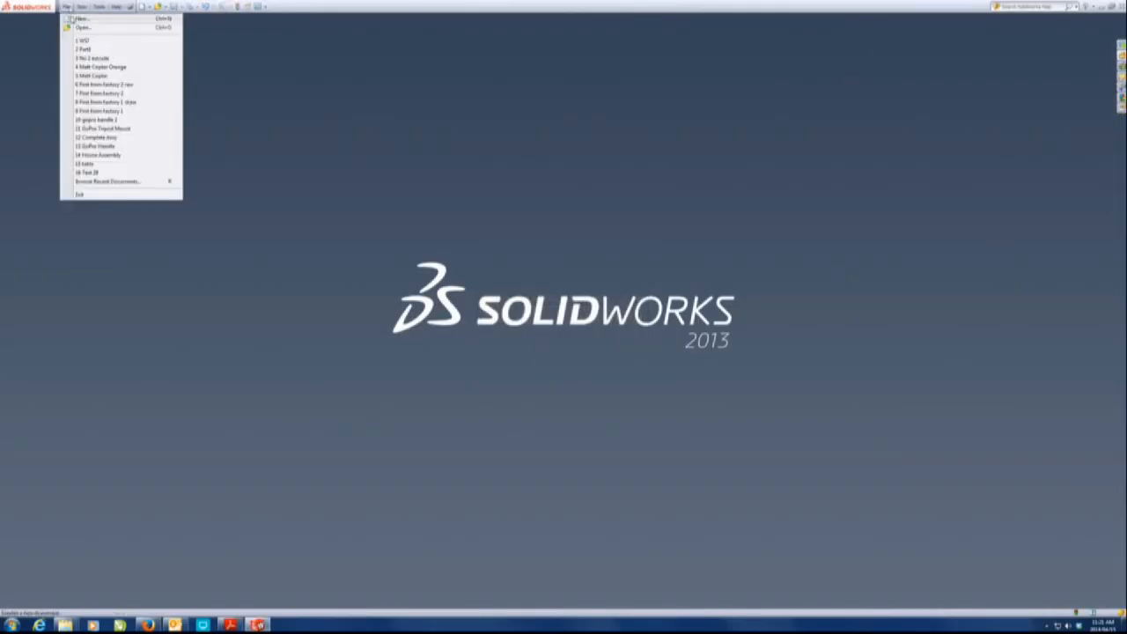
{"action": "left_click", "coordinate": [79, 22]}
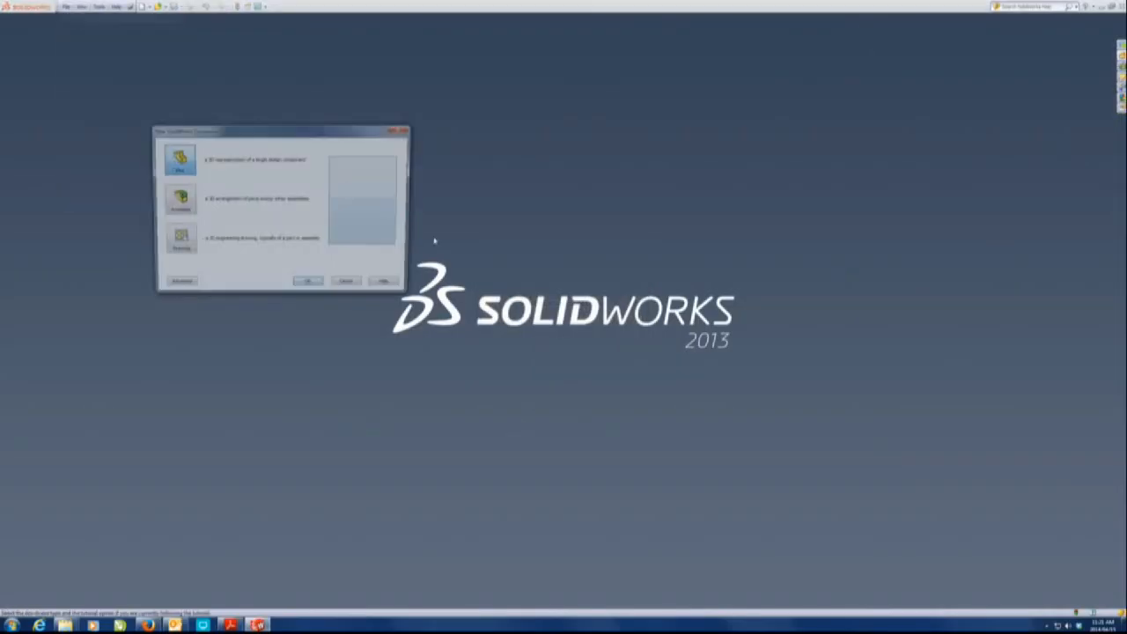
{"action": "left_click", "coordinate": [298, 286]}
- Start a new sketch on the Top Plane
{"action": "left_click", "coordinate": [46, 143]}
{"action": "left_click", "coordinate": [49, 134]}
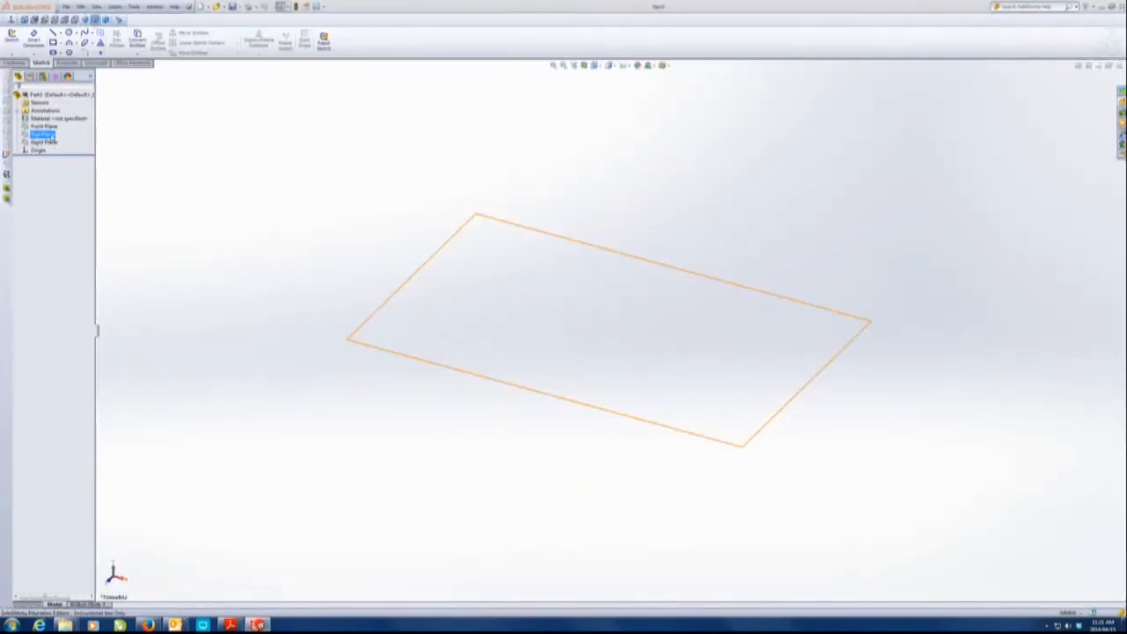
{"action": "left_click", "coordinate": [11, 37]}
- Draw a vertical centreline about 160 mm long and a longer horizontal centreline, both passing through the origin
{"action": "left_click", "coordinate": [60, 33]}
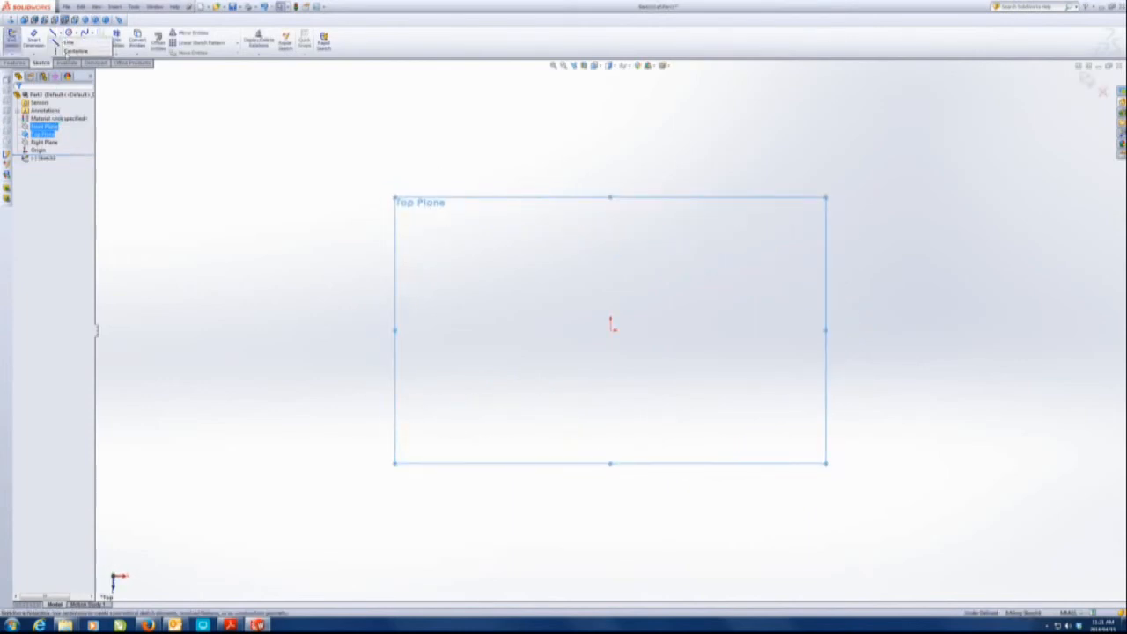
{"action": "left_click", "coordinate": [71, 51]}
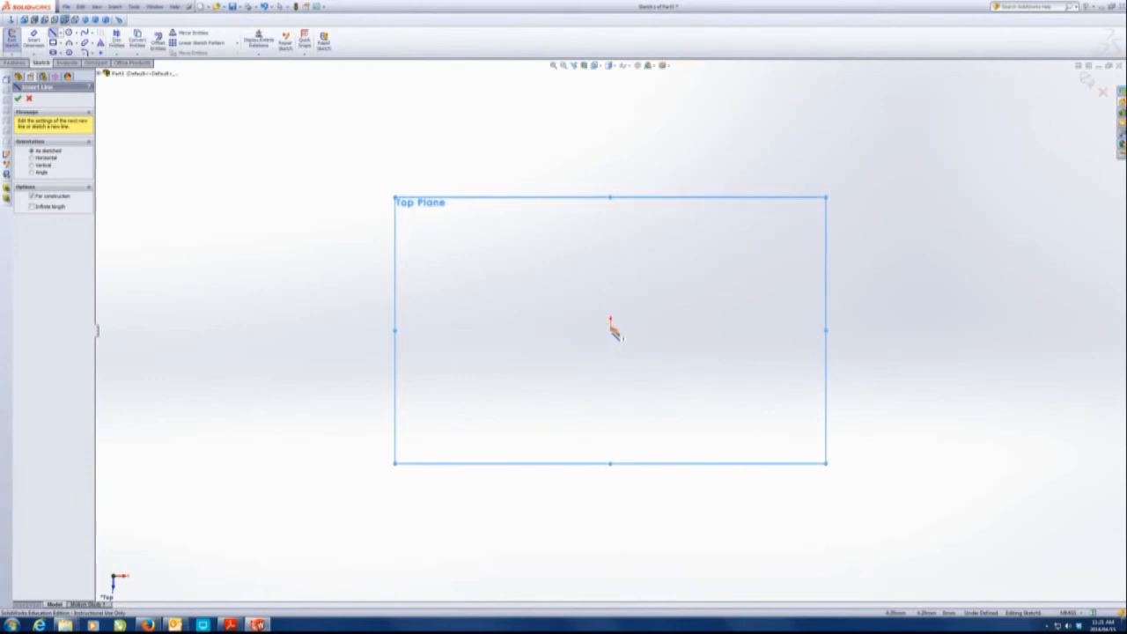
{"action": "left_click", "coordinate": [612, 324]}
{"action": "left_click", "coordinate": [611, 131]}
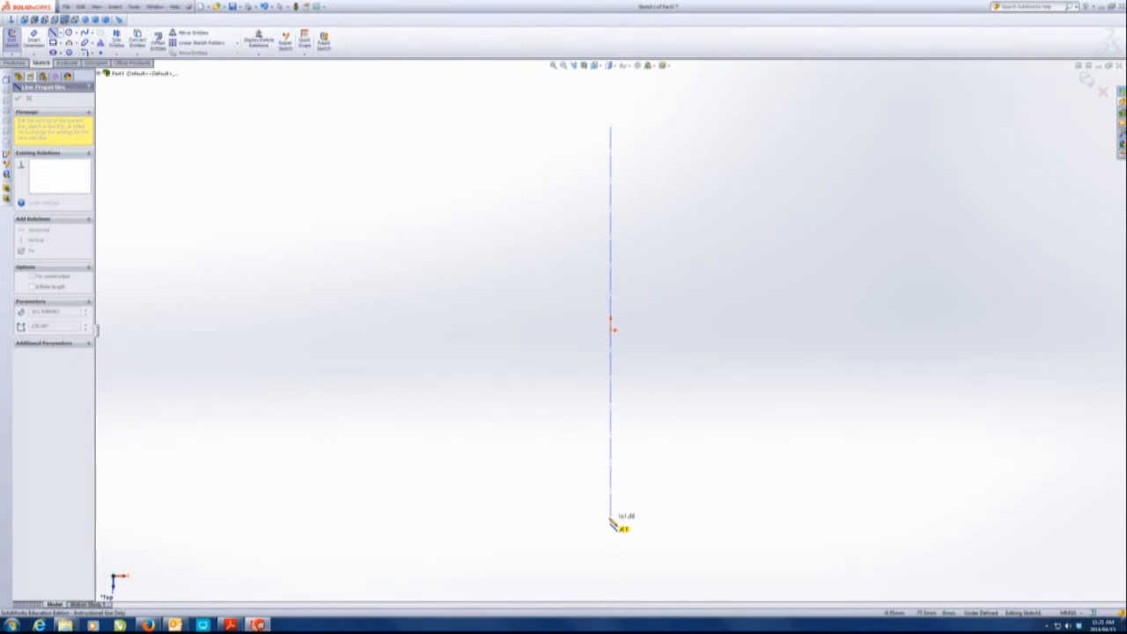
{"action": "double_click", "coordinate": [610, 519]}
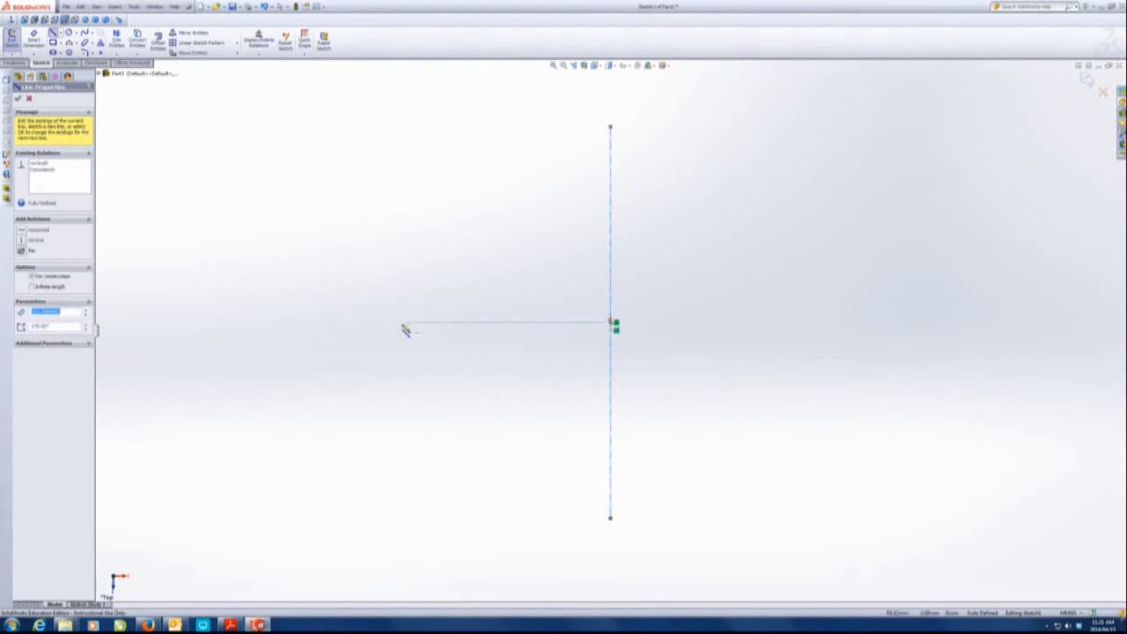
{"action": "left_click", "coordinate": [390, 331]}
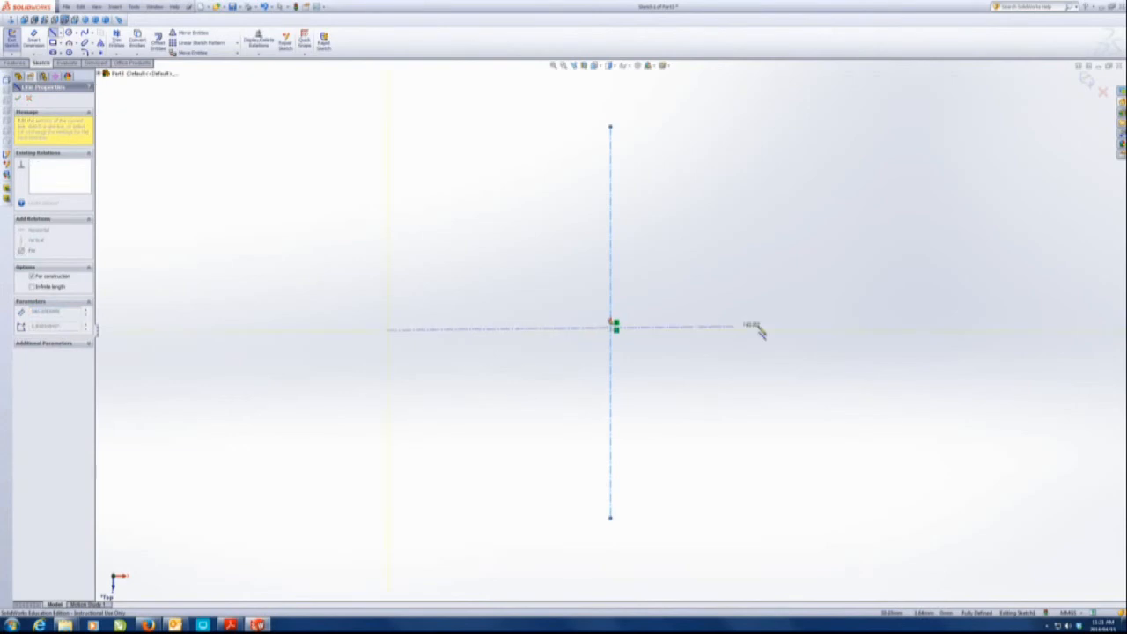
{"action": "double_click", "coordinate": [871, 331]}
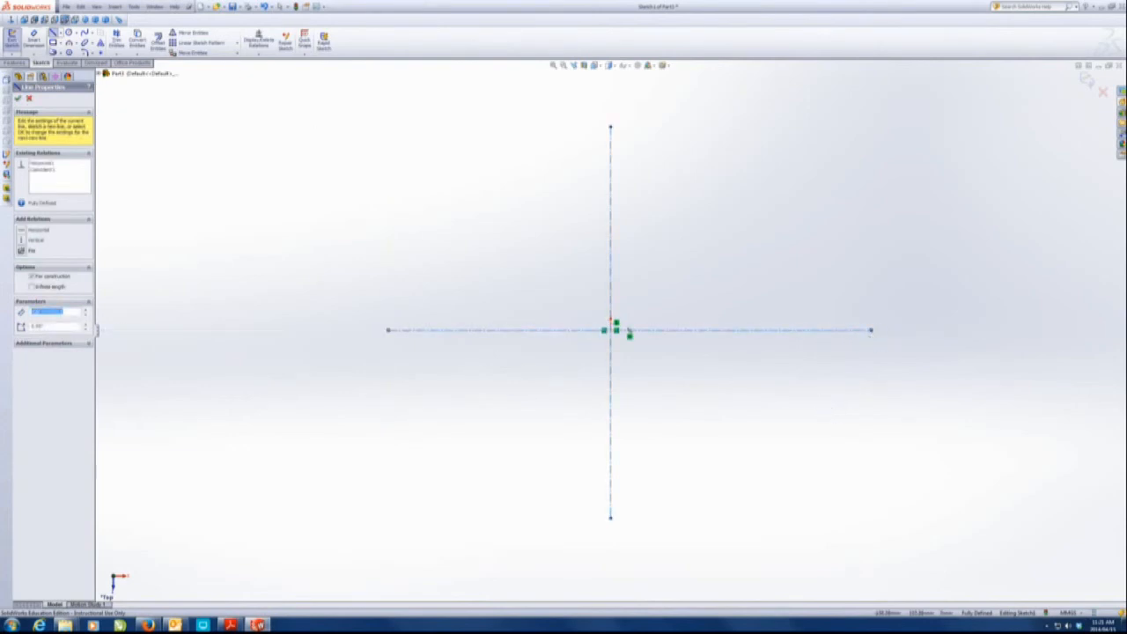
- Sketch a corner rectangle about 120 mm wide and 117 mm high around the crossing centrelines
{"action": "left_click", "coordinate": [53, 42]}
{"action": "left_click", "coordinate": [467, 177]}
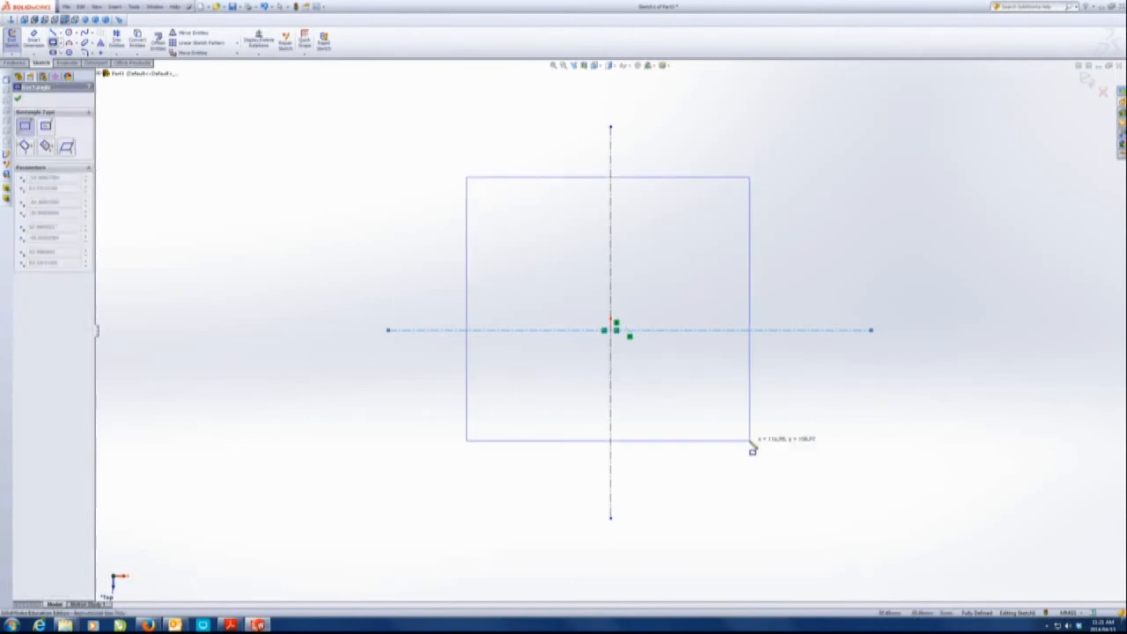
{"action": "left_click", "coordinate": [758, 460]}
{"action": "key", "text": "Escape"}
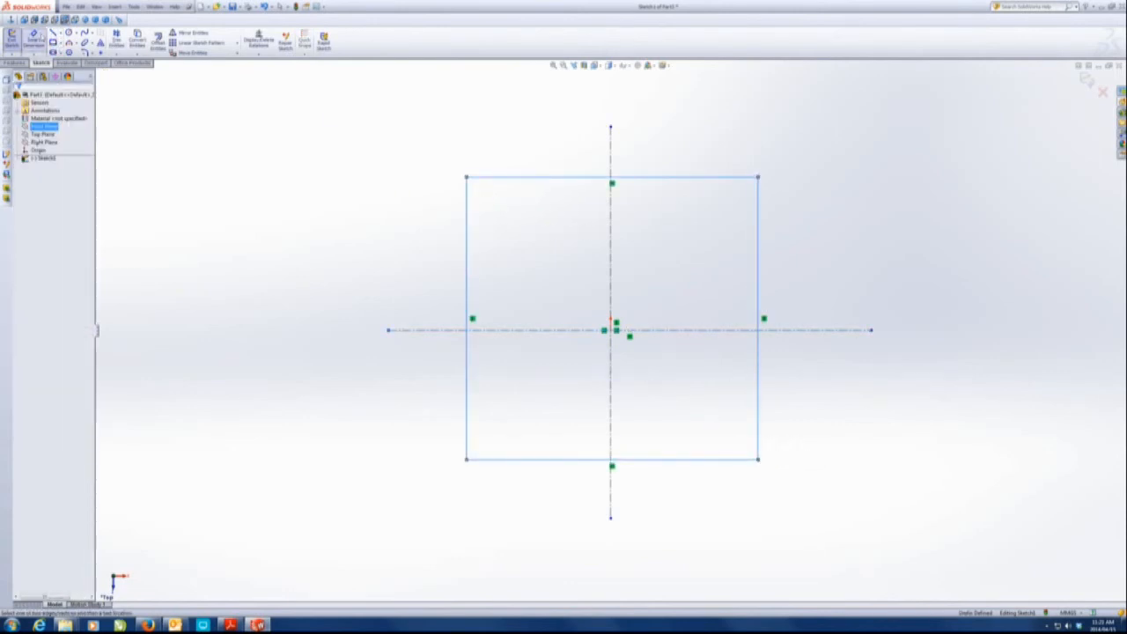
- Dimension the rectangle's top edge and right edge at 180 mm each, placing the dimensions outside the rectangle
{"action": "left_click", "coordinate": [543, 177]}
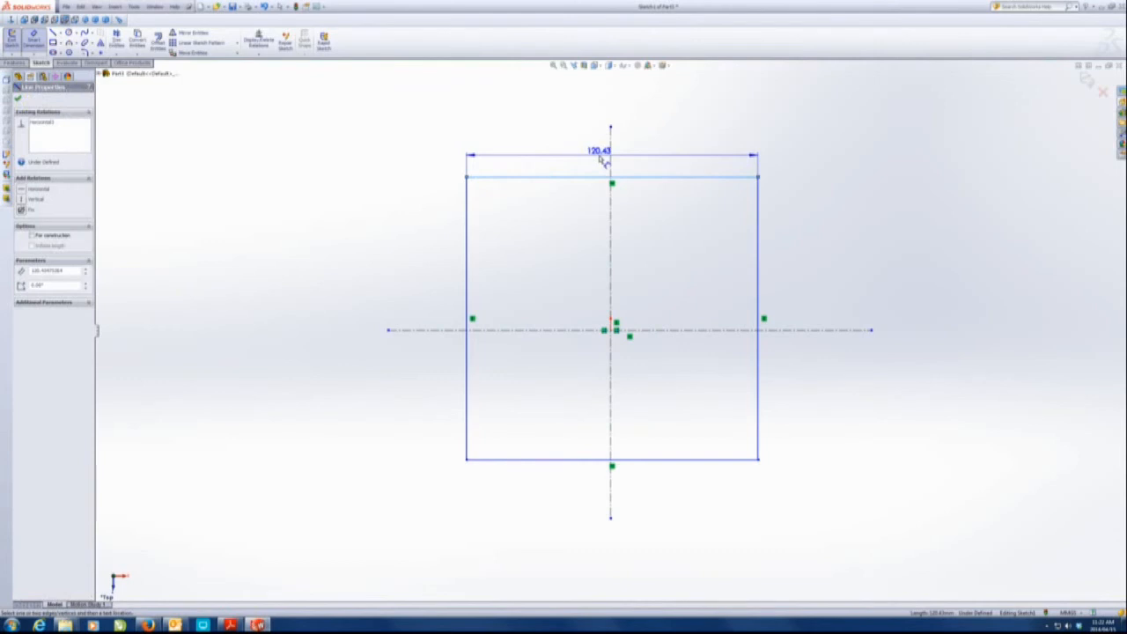
{"action": "left_click", "coordinate": [605, 159]}
{"action": "type", "text": "180"}
{"action": "key", "text": "Return"}
{"action": "key", "text": "Return"}
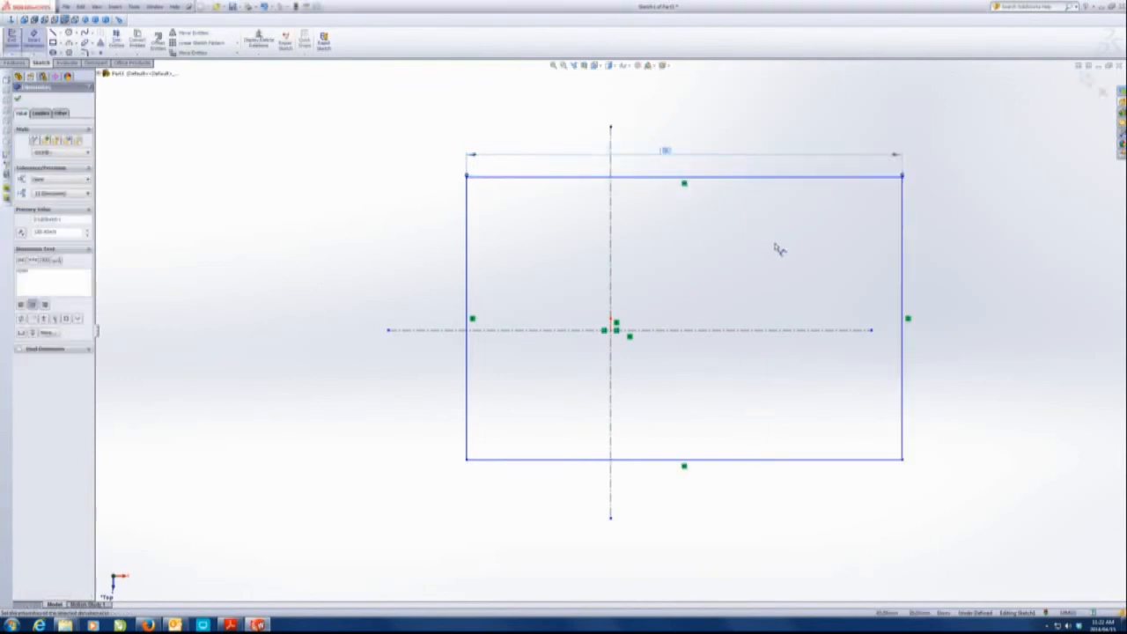
{"action": "left_click", "coordinate": [904, 272]}
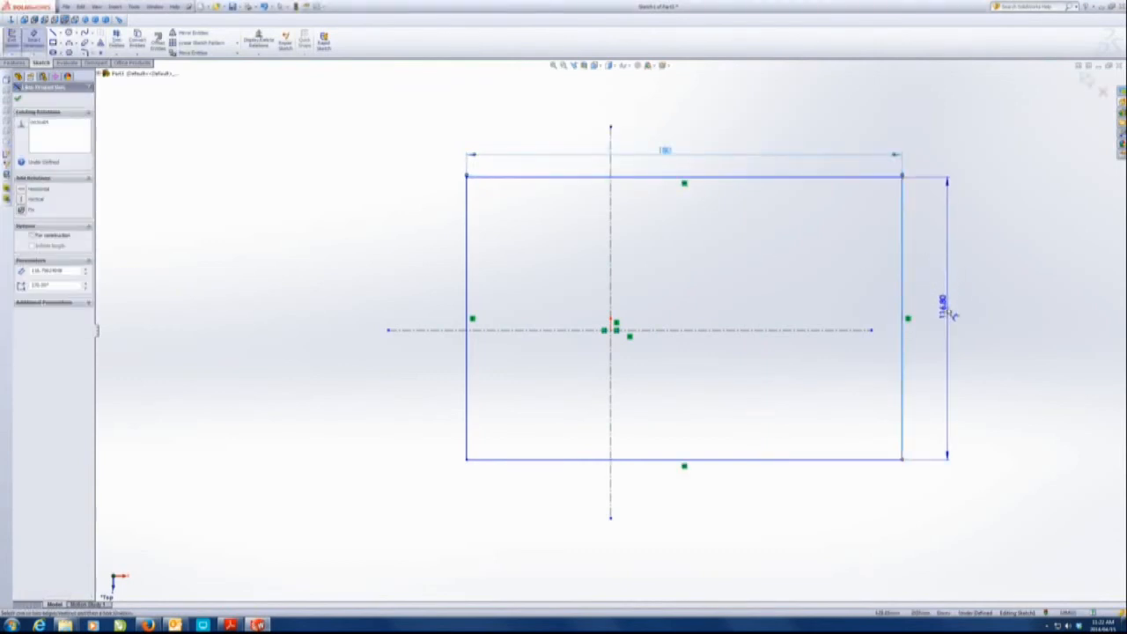
{"action": "left_click", "coordinate": [945, 307]}
{"action": "type", "text": "180"}
{"action": "key", "text": "Return"}
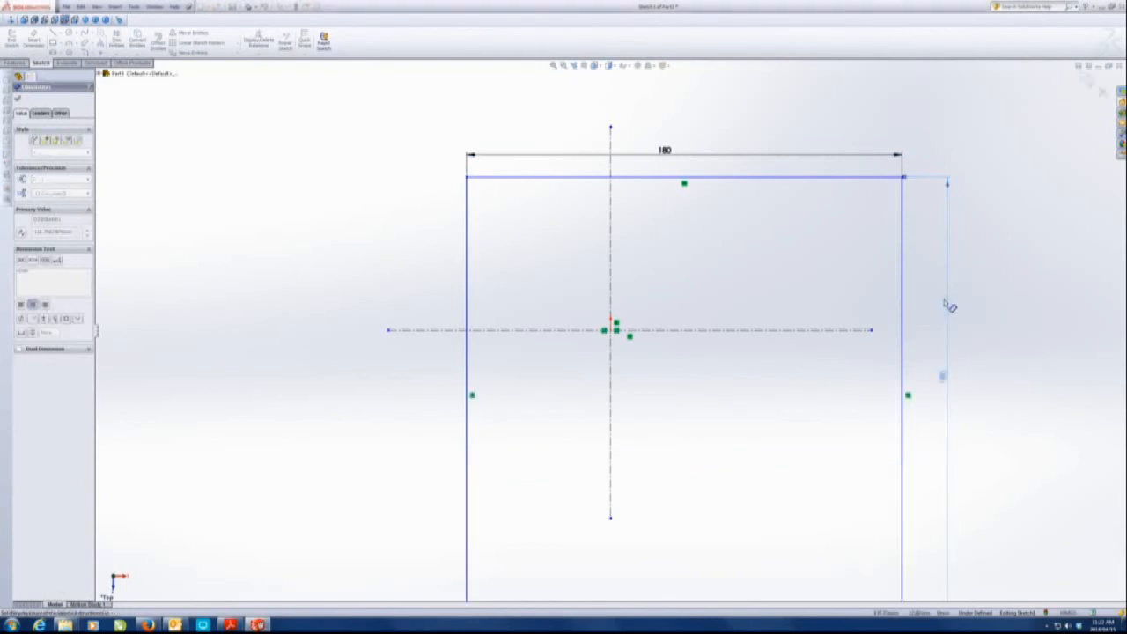
- Dimension the distance from the rectangle's left edge to the vertical centreline at 90 mm
{"action": "left_click", "coordinate": [610, 196]}
{"action": "left_click", "coordinate": [467, 222]}
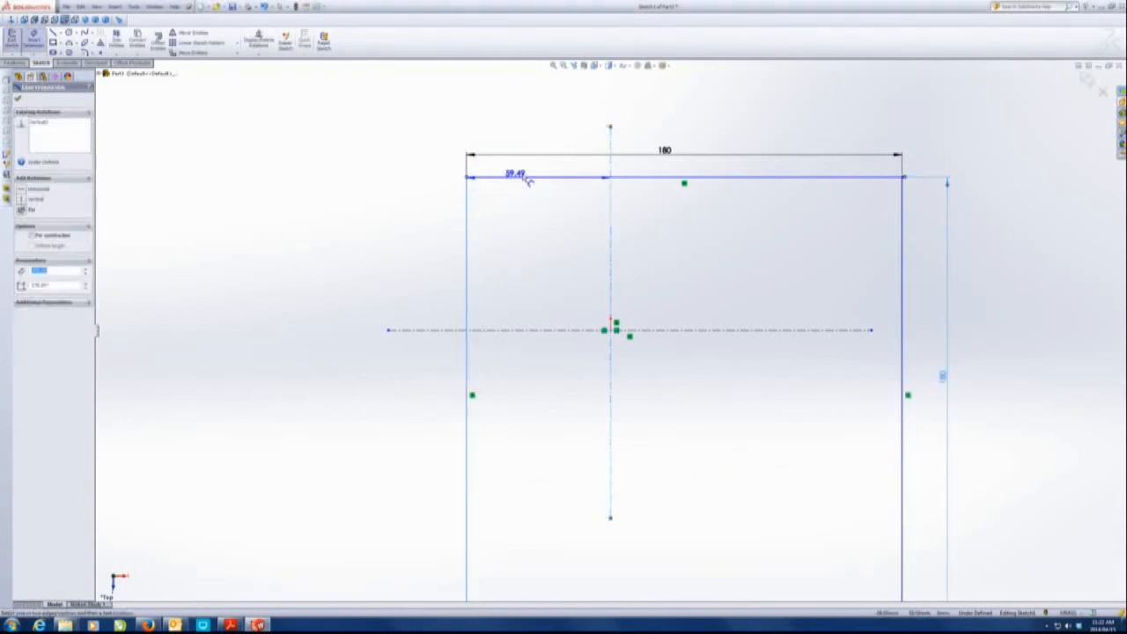
{"action": "left_click", "coordinate": [534, 178]}
{"action": "type", "text": "90"}
{"action": "key", "text": "Return"}
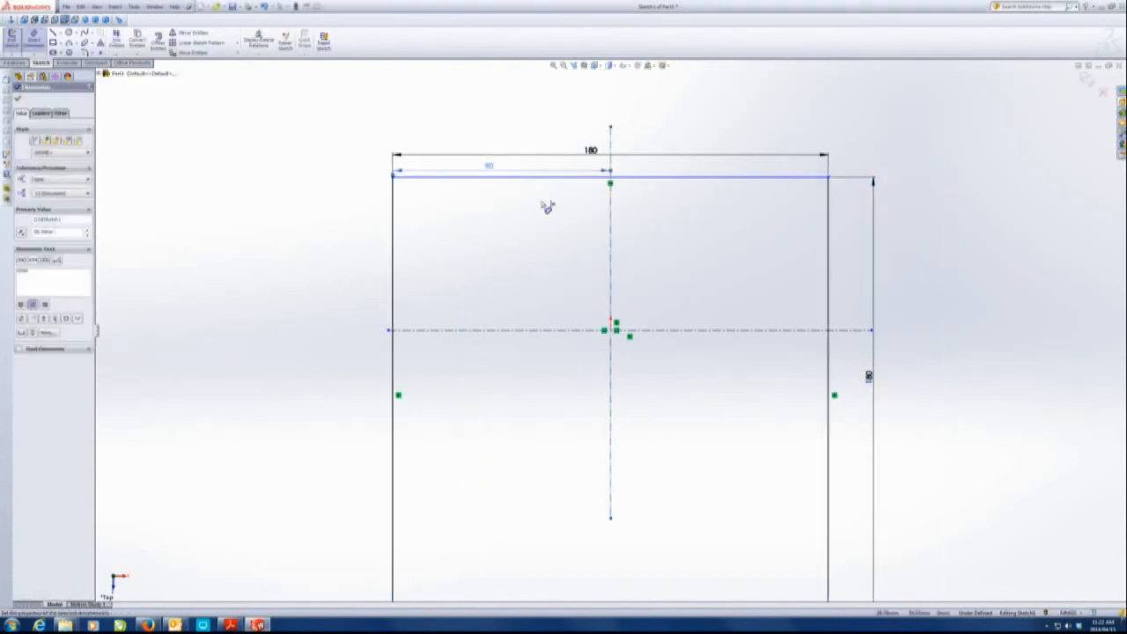
{"action": "key", "text": "f"}
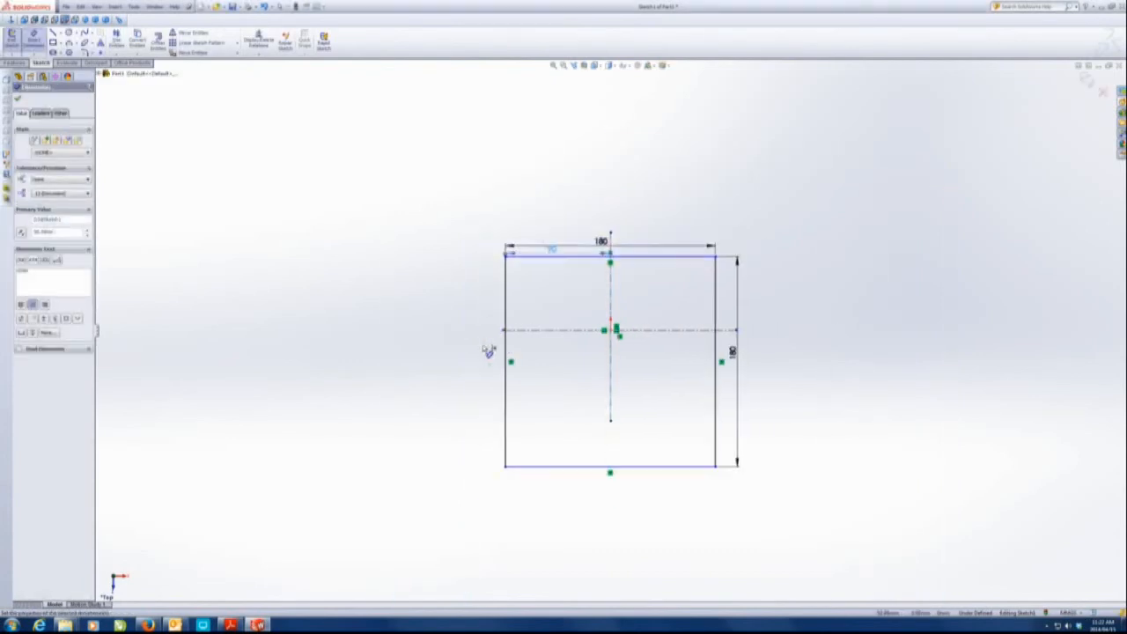
- Dimension the distance from the horizontal centreline to the rectangle's bottom edge at 90 mm
{"action": "left_click", "coordinate": [546, 333]}
{"action": "left_click", "coordinate": [536, 466]}
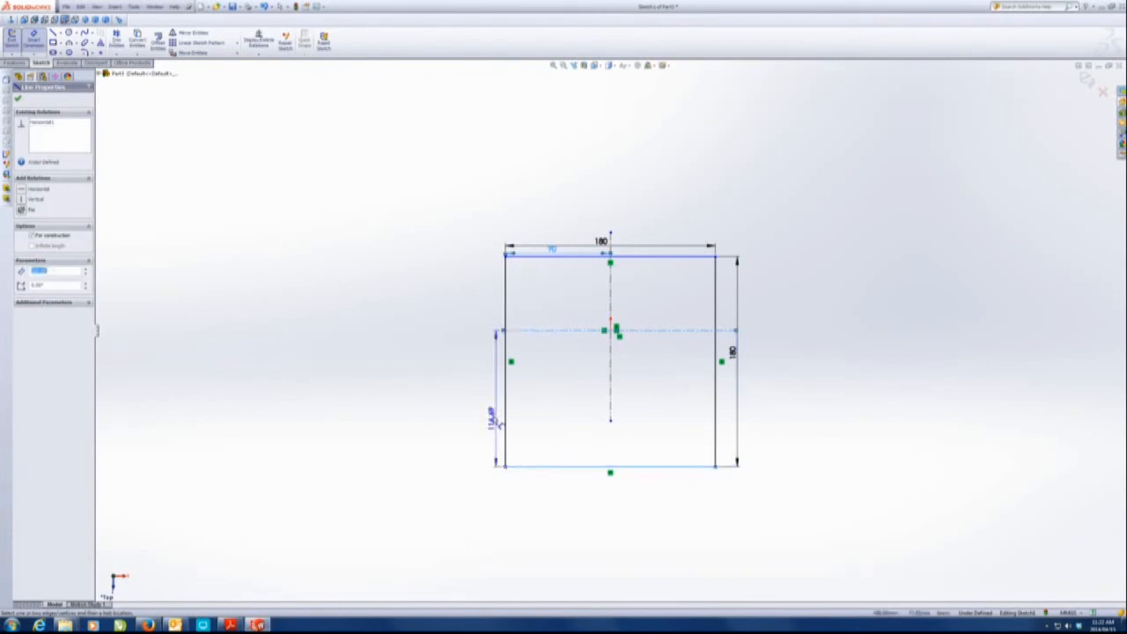
{"action": "left_click", "coordinate": [499, 424]}
{"action": "type", "text": "90"}
{"action": "key", "text": "Return"}
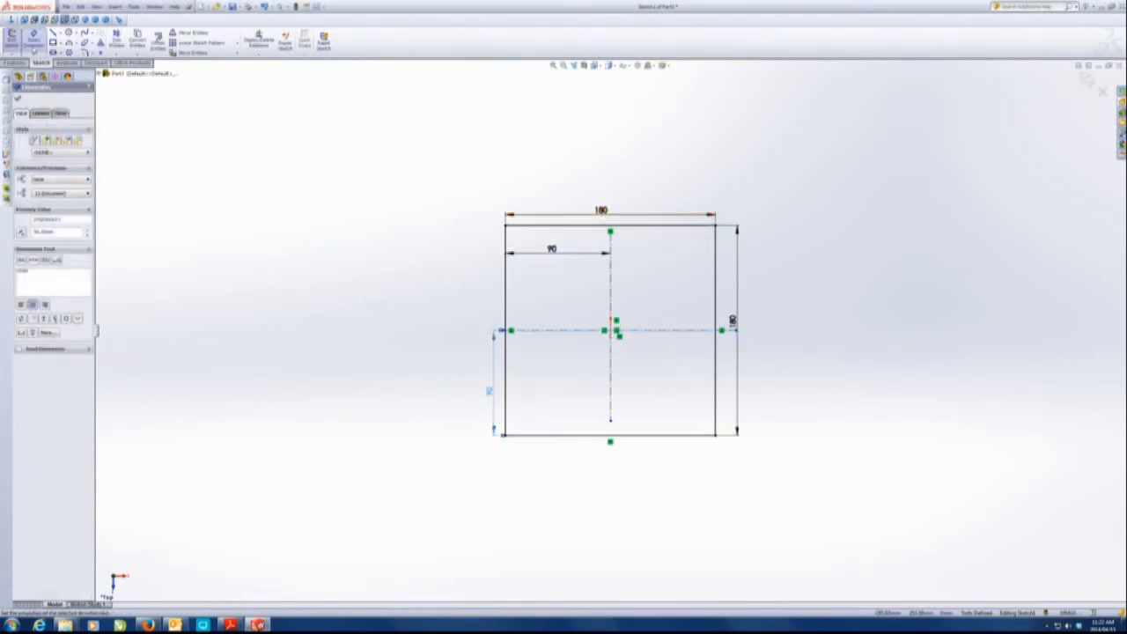
{"action": "key", "text": "Escape"}
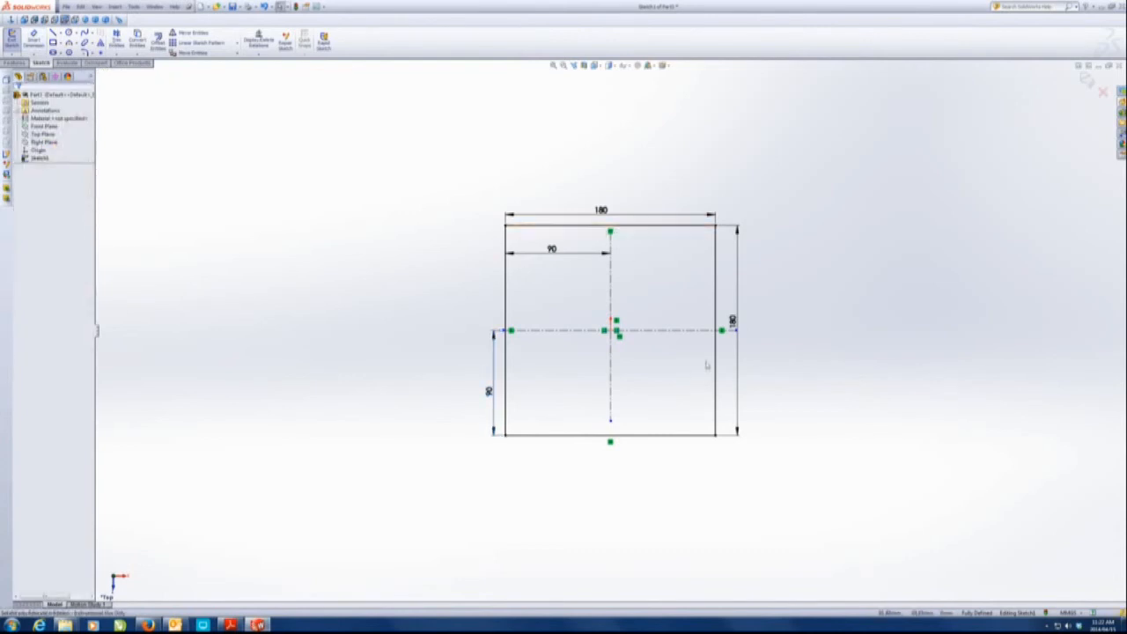
- Lengthen the vertical centreline at both ends so it extends past the square's top and bottom edges
{"action": "left_click_drag", "start_coordinate": [610, 426], "coordinate": [610, 458]}
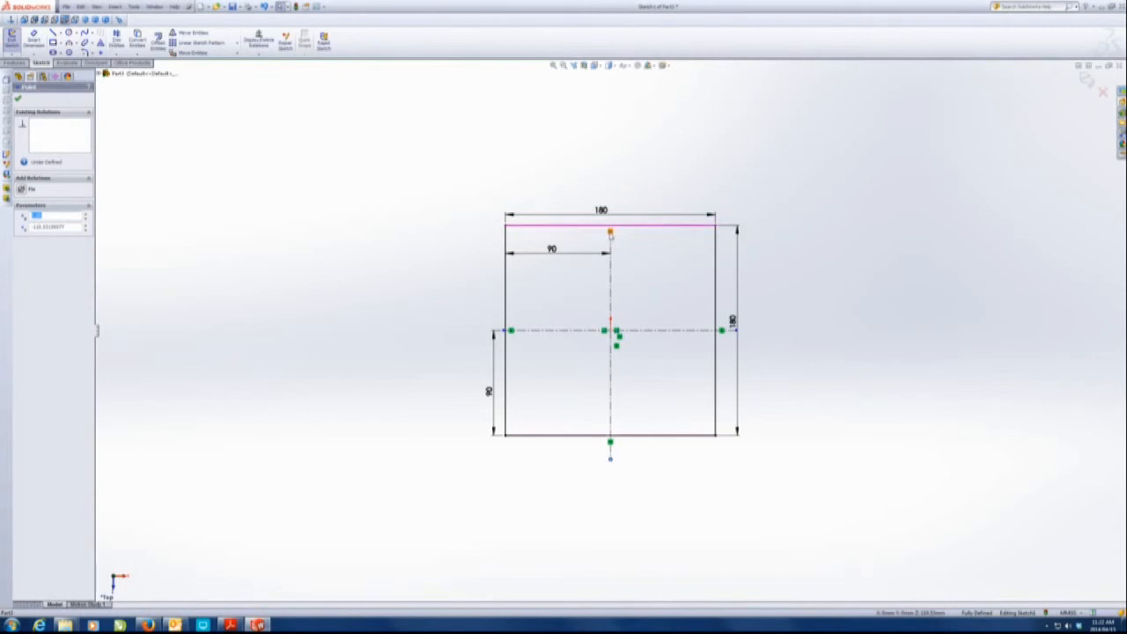
{"action": "scroll", "coordinate": [619, 248], "scroll_direction": "down", "scroll_amount": 4}
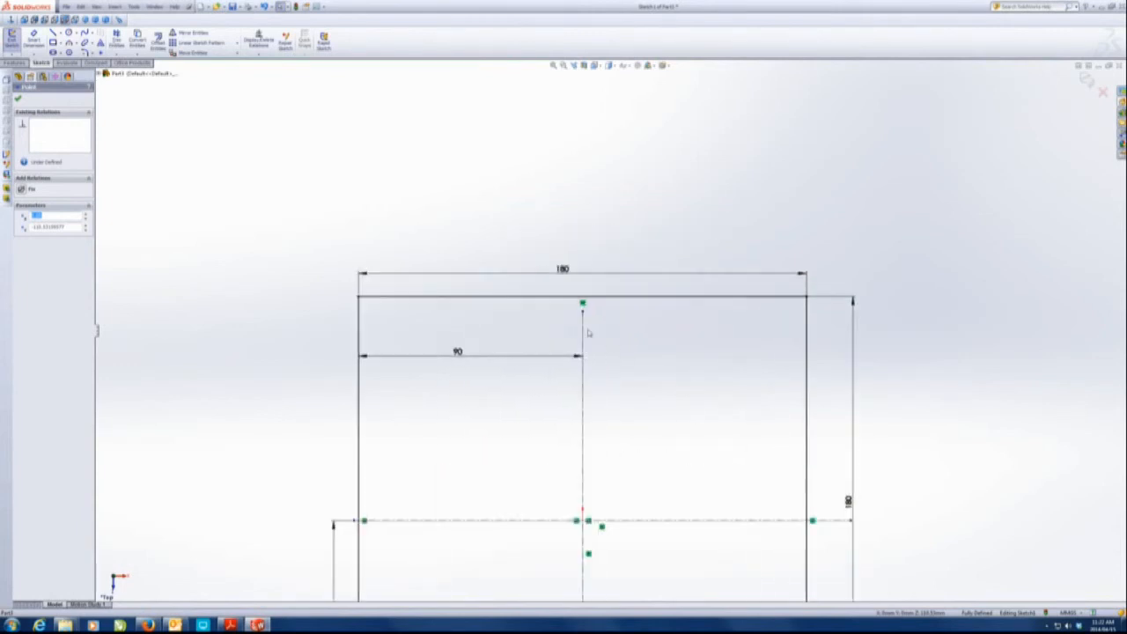
{"action": "scroll", "coordinate": [580, 242], "scroll_direction": "up", "scroll_amount": 4}
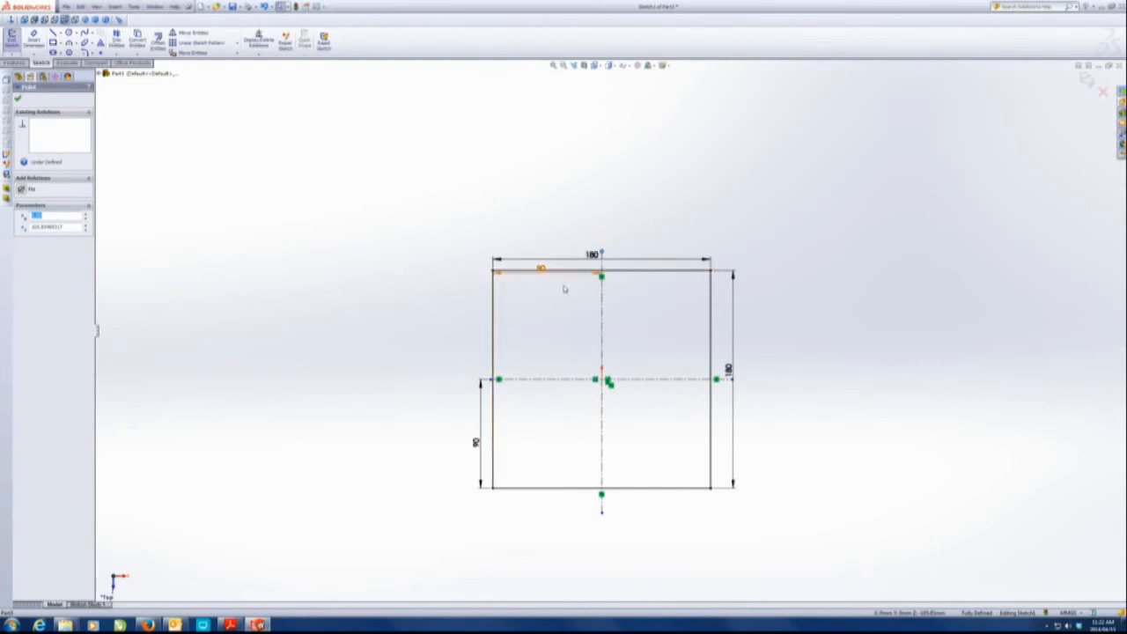
- Sketch four corner rectangles, about 40 to 60 mm per side, one inside each corner of the 180 mm square
{"action": "left_click", "coordinate": [53, 41]}
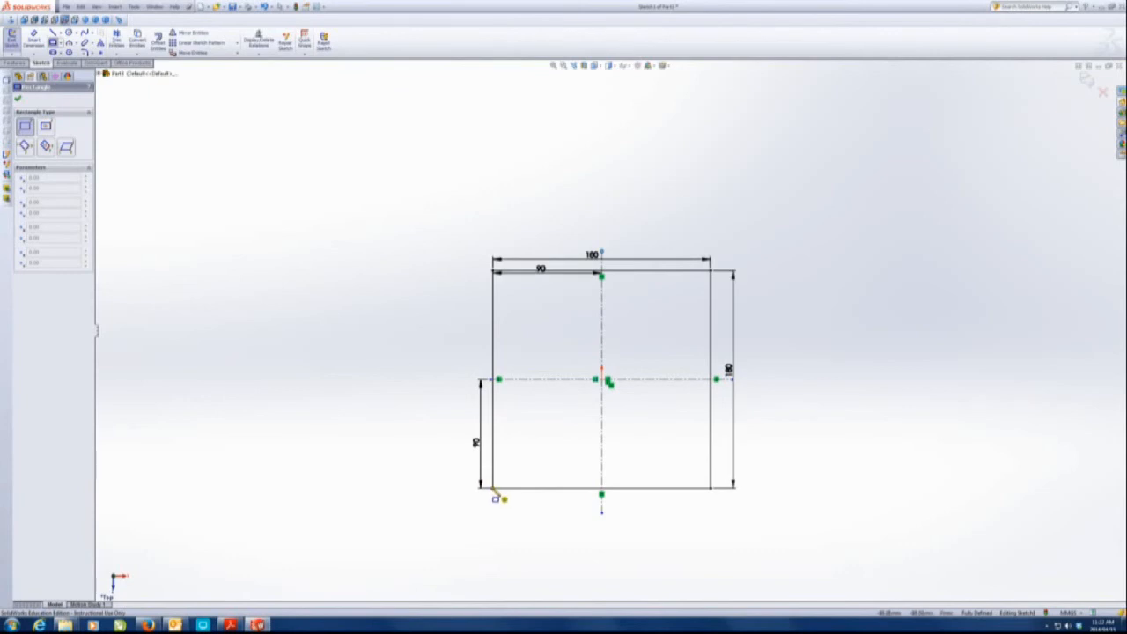
{"action": "left_click_drag", "start_coordinate": [494, 488], "coordinate": [554, 428]}
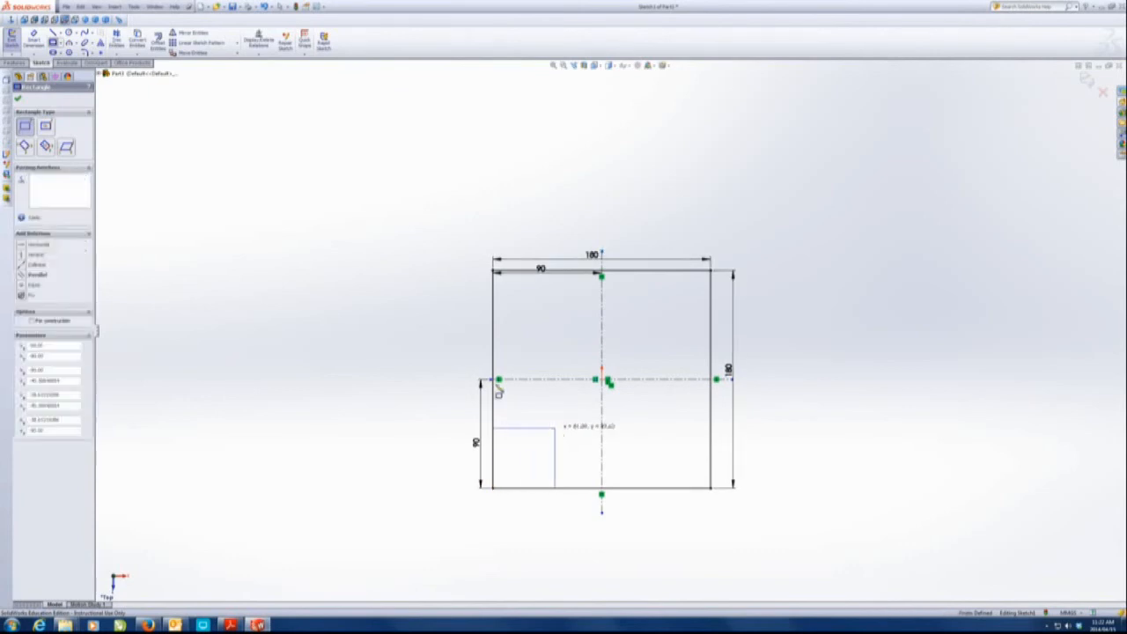
{"action": "left_click_drag", "start_coordinate": [494, 272], "coordinate": [552, 326]}
{"action": "left_click_drag", "start_coordinate": [711, 271], "coordinate": [662, 319]}
{"action": "left_click_drag", "start_coordinate": [713, 488], "coordinate": [638, 428]}
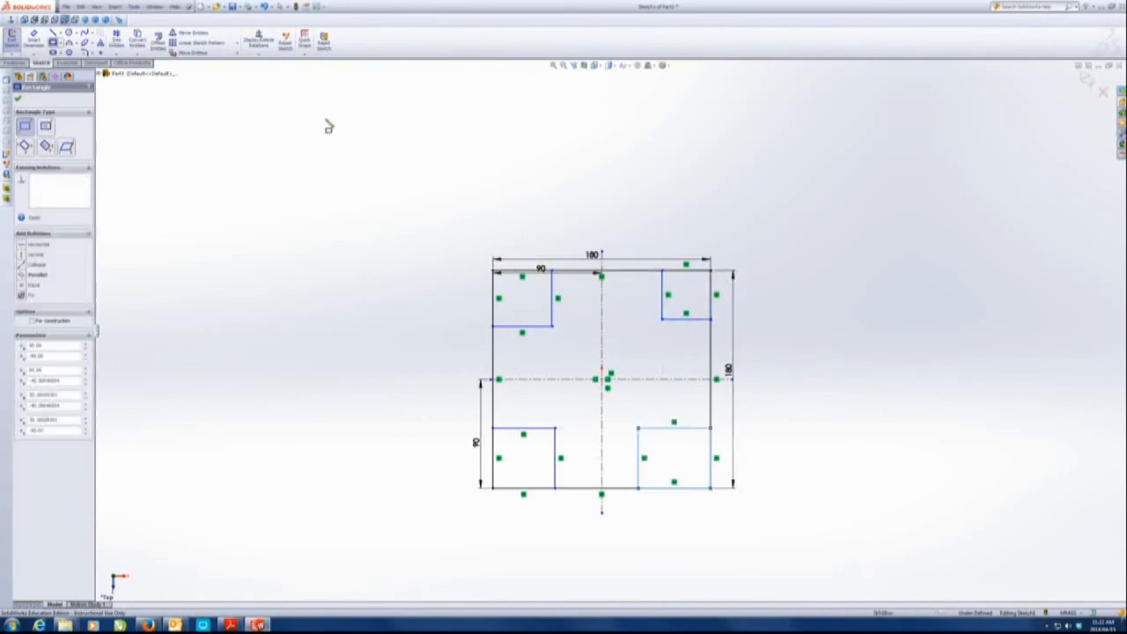
- Dimension the upper-left corner rectangle's bottom edge and right edge at 60 mm each
{"action": "left_click", "coordinate": [33, 38]}
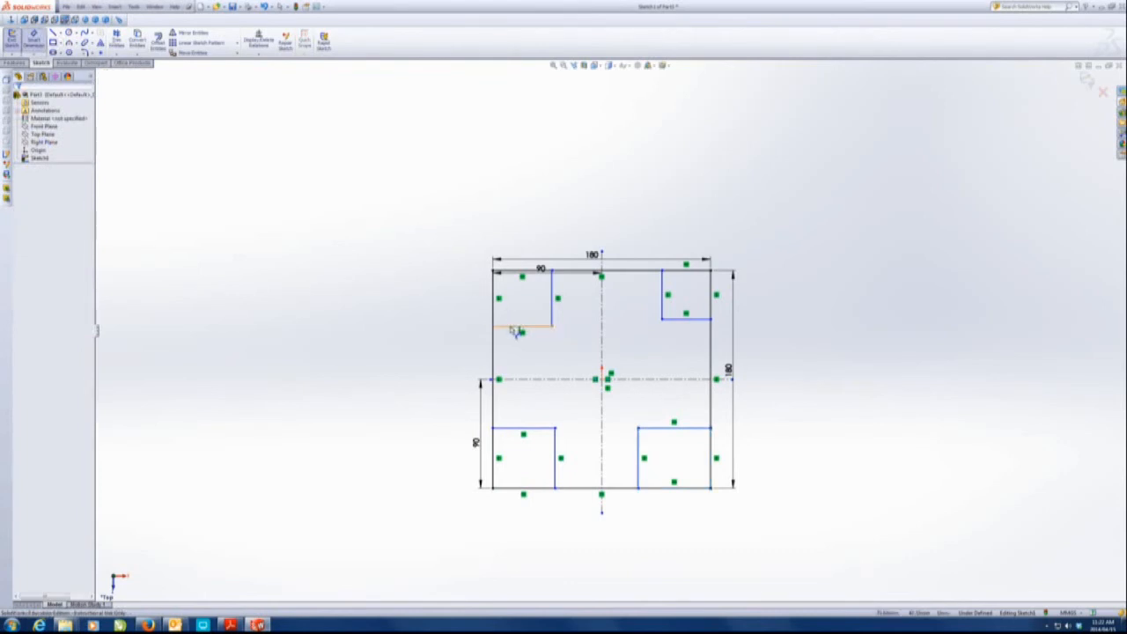
{"action": "left_click", "coordinate": [516, 325]}
{"action": "left_click", "coordinate": [518, 345]}
{"action": "key", "text": "Return"}
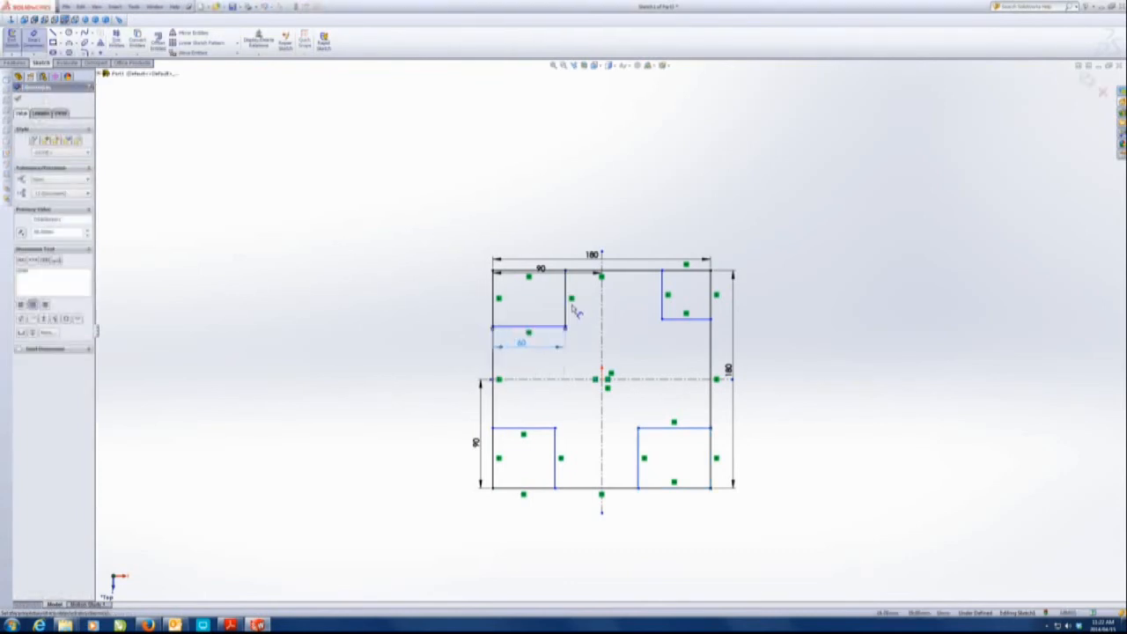
{"action": "left_click", "coordinate": [566, 308]}
{"action": "left_click", "coordinate": [586, 304]}
{"action": "type", "text": "60"}
{"action": "key", "text": "Return"}
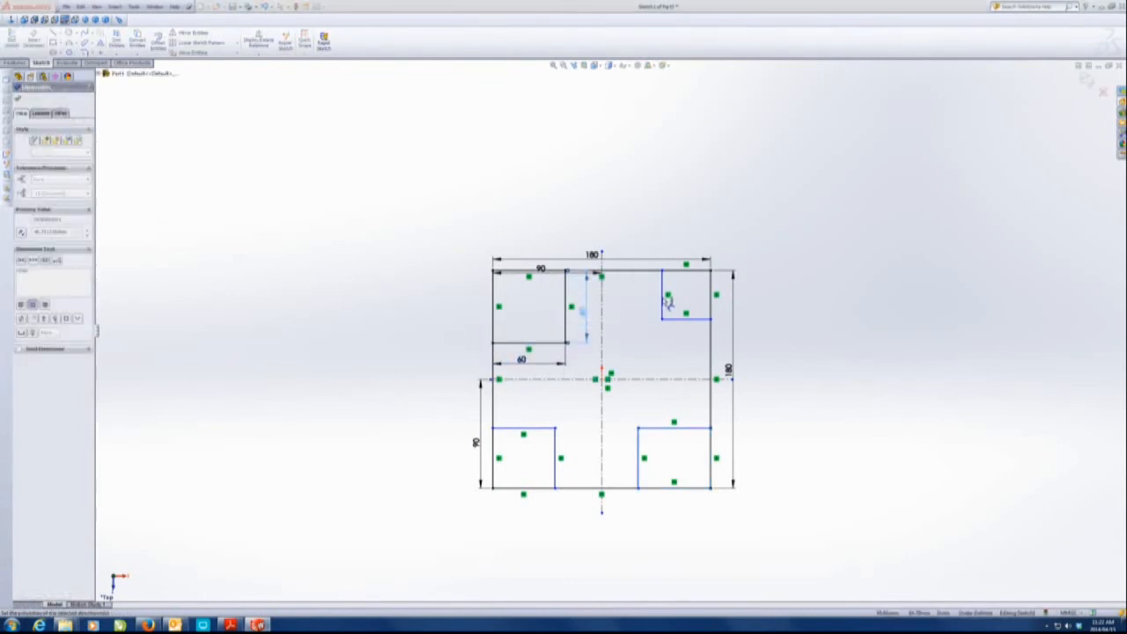
- Dimension the upper-right corner rectangle's left edge and bottom edge at 60 mm each
{"action": "left_click", "coordinate": [662, 300]}
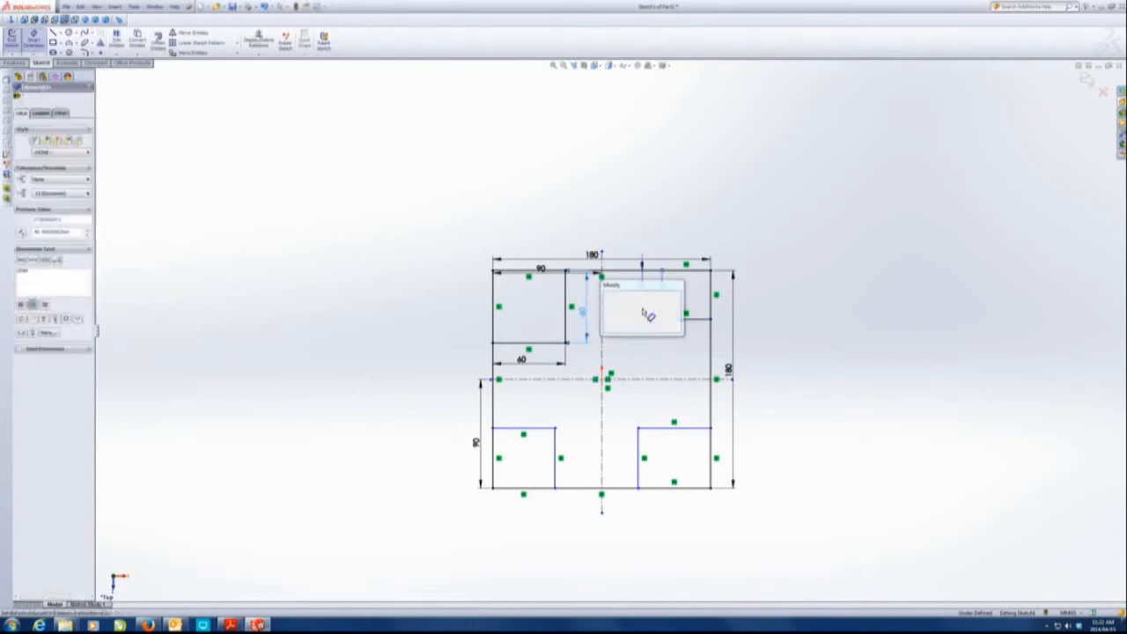
{"action": "left_click", "coordinate": [675, 353]}
{"action": "type", "text": "60"}
{"action": "key", "text": "Return"}
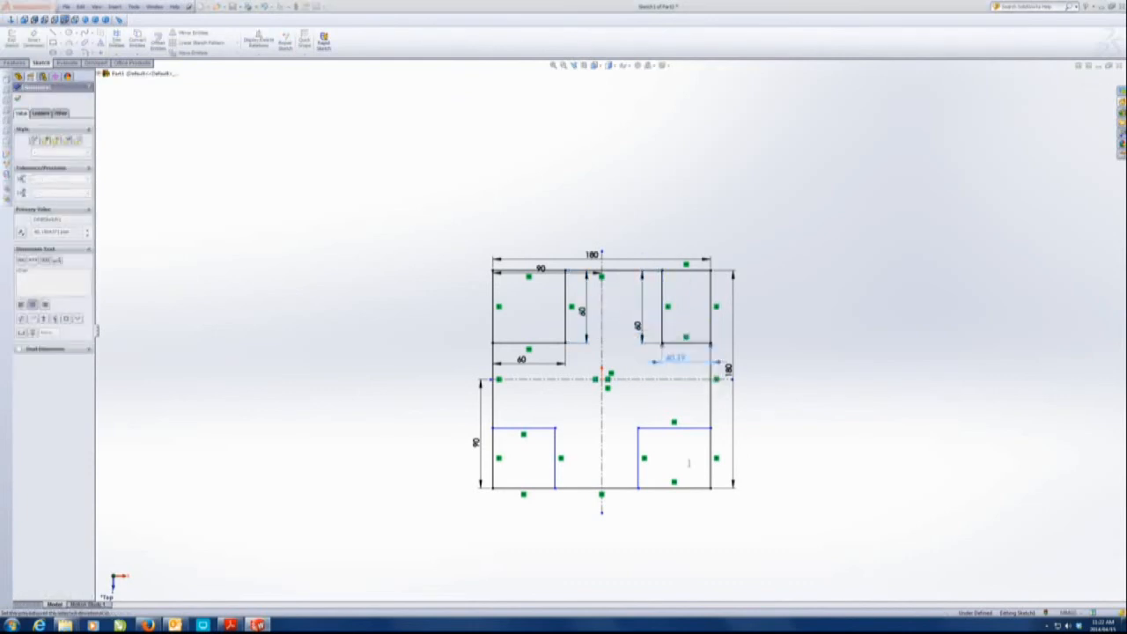
- Dimension the lower-right corner rectangle's top edge and left edge at 60 mm each
{"action": "left_click", "coordinate": [674, 427]}
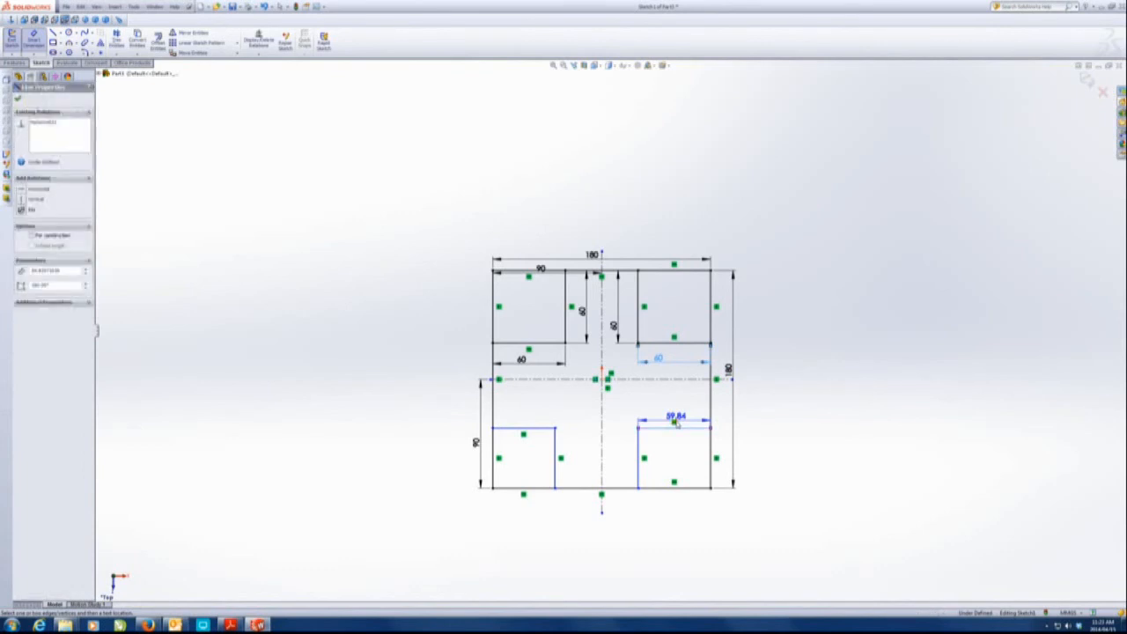
{"action": "left_click", "coordinate": [676, 412]}
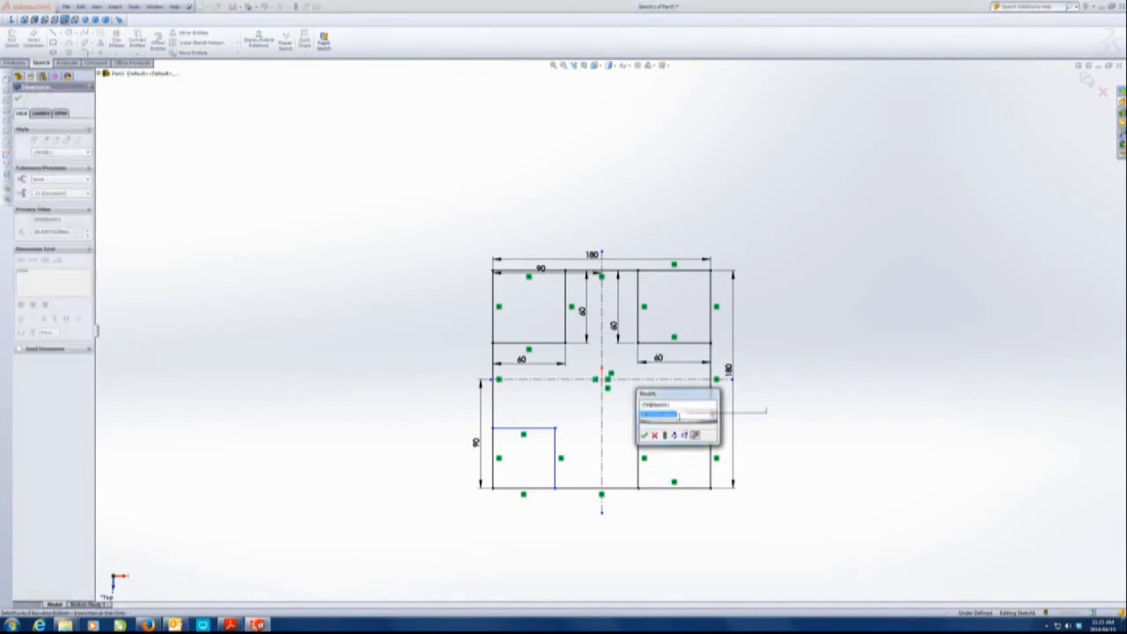
{"action": "type", "text": "60"}
{"action": "key", "text": "Return"}
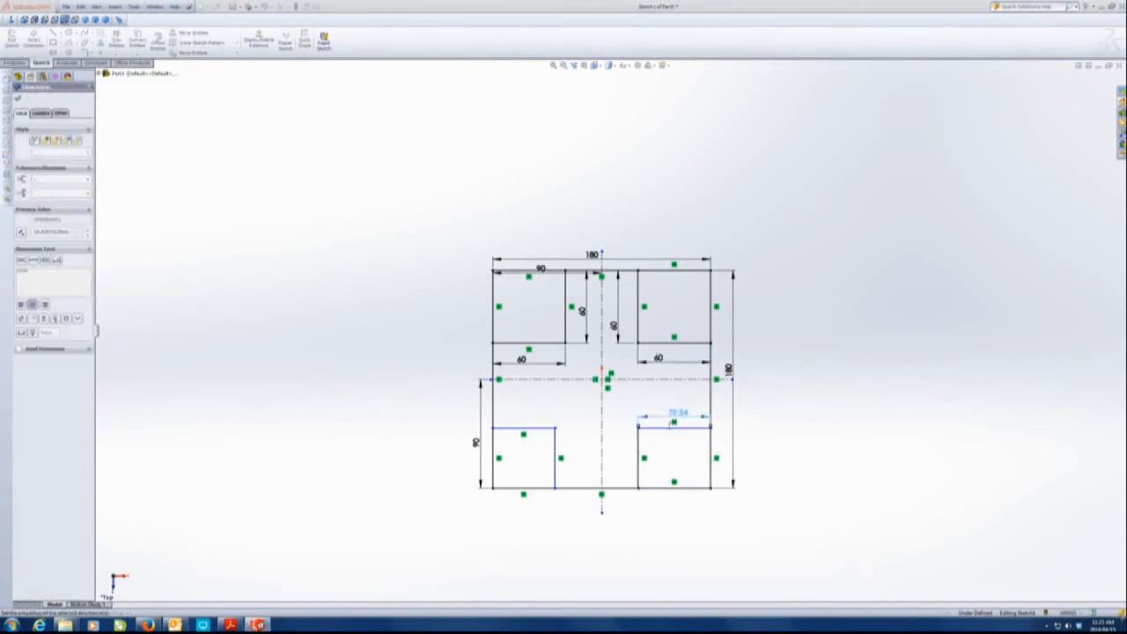
{"action": "left_click", "coordinate": [639, 460]}
{"action": "left_click", "coordinate": [625, 451]}
{"action": "type", "text": "60"}
{"action": "key", "text": "Return"}
- Dimension the lower-left corner rectangle's right edge and top edge at 60 mm each
{"action": "left_click", "coordinate": [559, 460]}
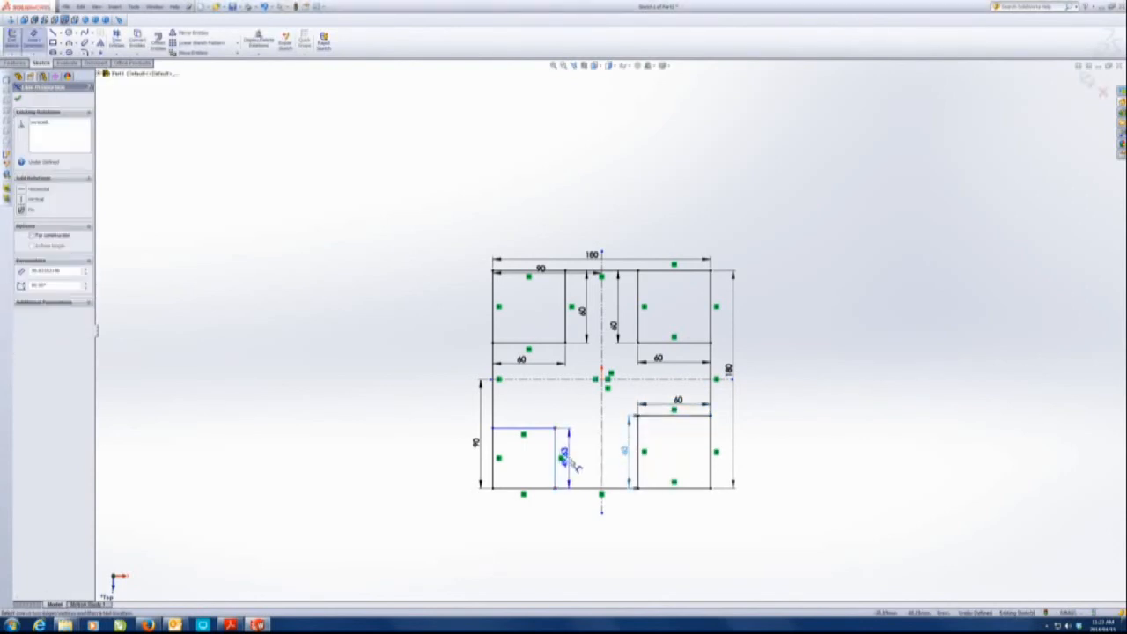
{"action": "left_click", "coordinate": [571, 460]}
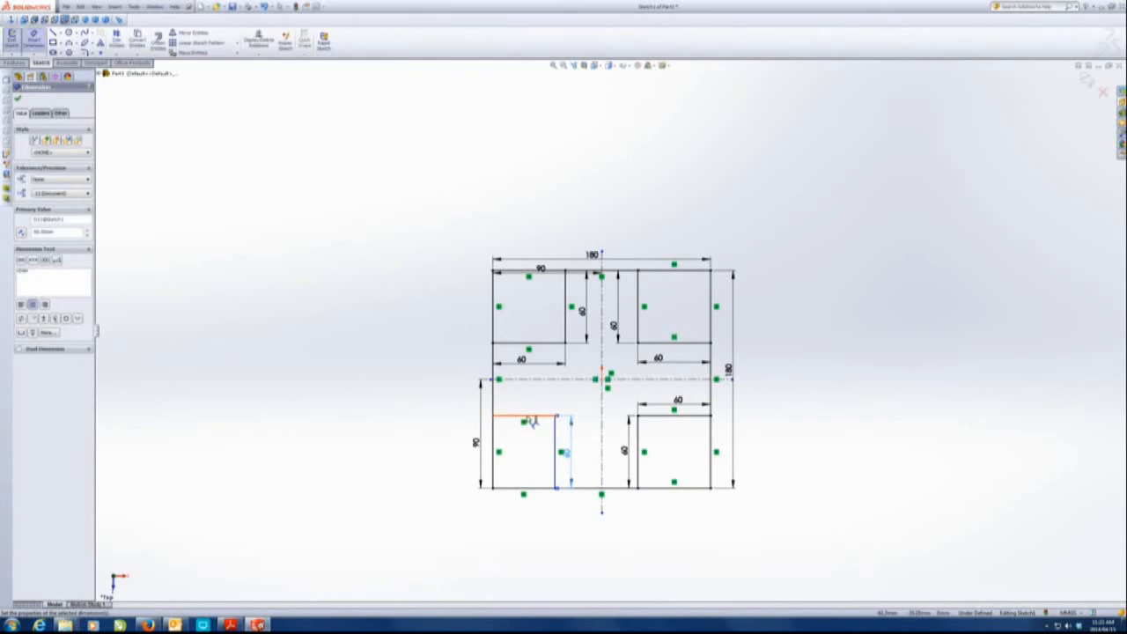
{"action": "left_click", "coordinate": [532, 417]}
{"action": "left_click", "coordinate": [536, 401]}
{"action": "type", "text": "60"}
{"action": "key", "text": "Return"}
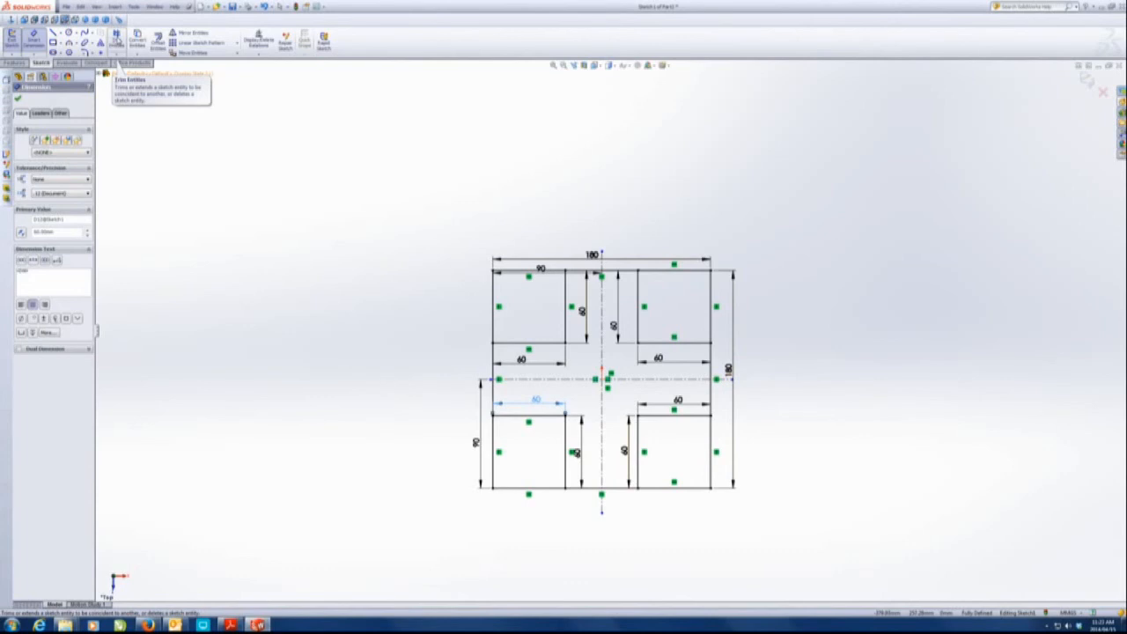
- Power-trim the outer edges of all four corner squares so that only the cross-shaped outline remains
{"action": "left_click", "coordinate": [116, 39]}
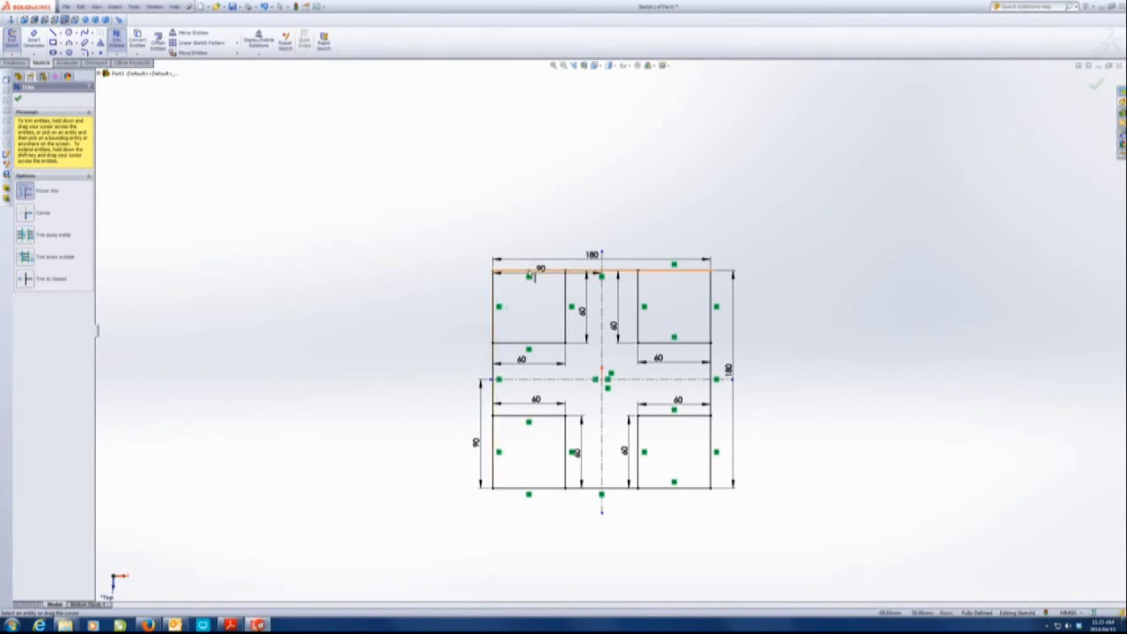
{"action": "mouse_move", "coordinate": [429, 314]}
{"action": "left_mouse_down"}
{"action": "mouse_move", "coordinate": [506, 303]}
{"action": "mouse_move", "coordinate": [549, 266]}
{"action": "left_mouse_up"}
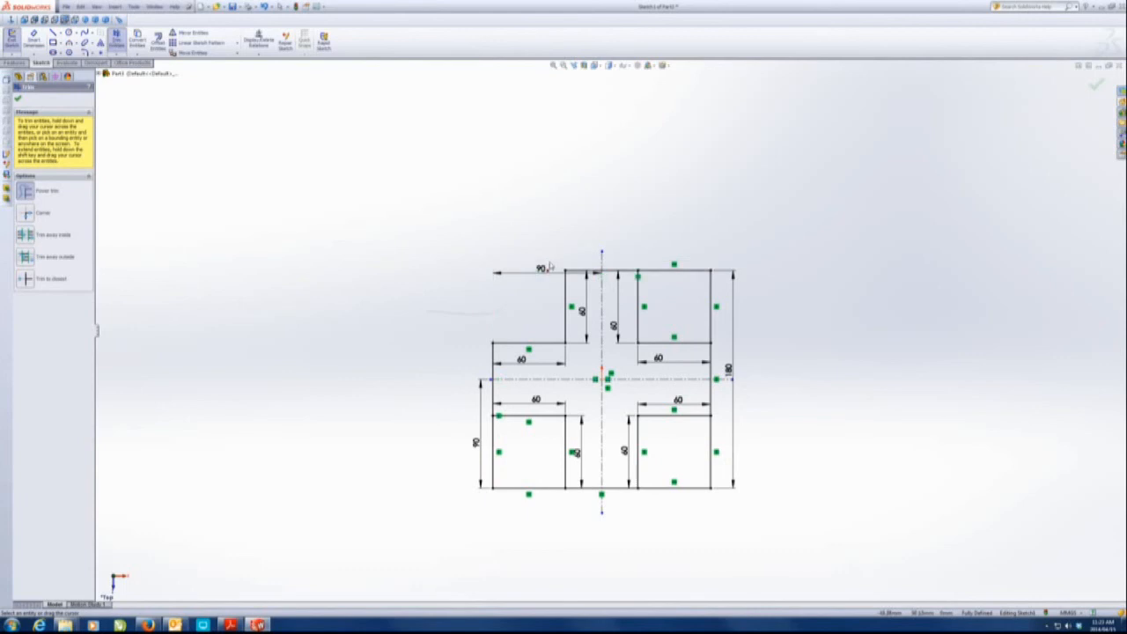
{"action": "left_click_drag", "start_coordinate": [690, 305], "coordinate": [723, 328]}
{"action": "mouse_move", "coordinate": [729, 445]}
{"action": "left_mouse_down"}
{"action": "mouse_move", "coordinate": [671, 521]}
{"action": "mouse_move", "coordinate": [481, 462]}
{"action": "mouse_move", "coordinate": [551, 517]}
{"action": "left_mouse_up"}
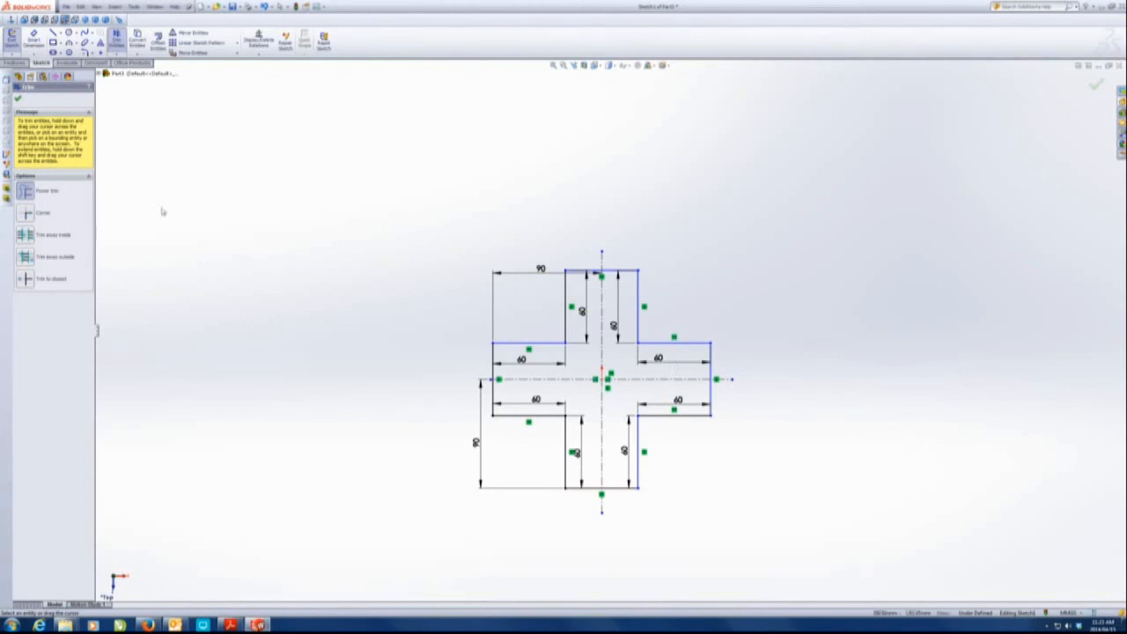
{"action": "left_click", "coordinate": [17, 100]}
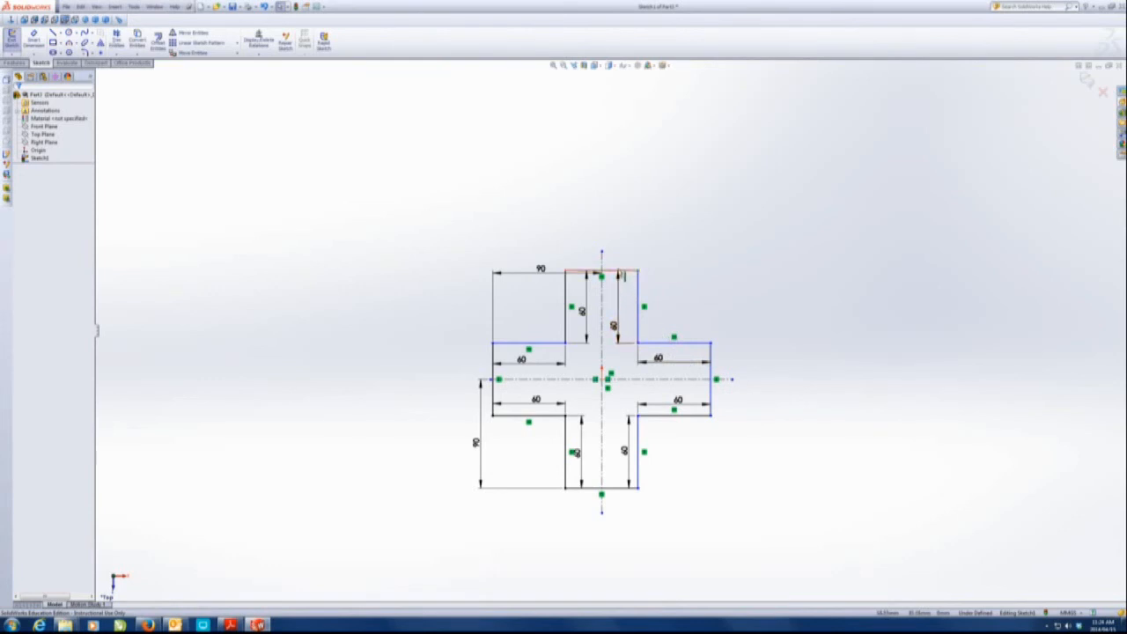
- Test the cross's top edge for free movement and dimension its distance to the horizontal centreline at 90 mm
{"action": "left_click", "coordinate": [620, 272]}
{"action": "mouse_move", "coordinate": [616, 270]}
{"action": "left_mouse_down"}
{"action": "mouse_move", "coordinate": [608, 286]}
{"action": "mouse_move", "coordinate": [605, 245]}
{"action": "mouse_move", "coordinate": [602, 267]}
{"action": "left_mouse_up"}
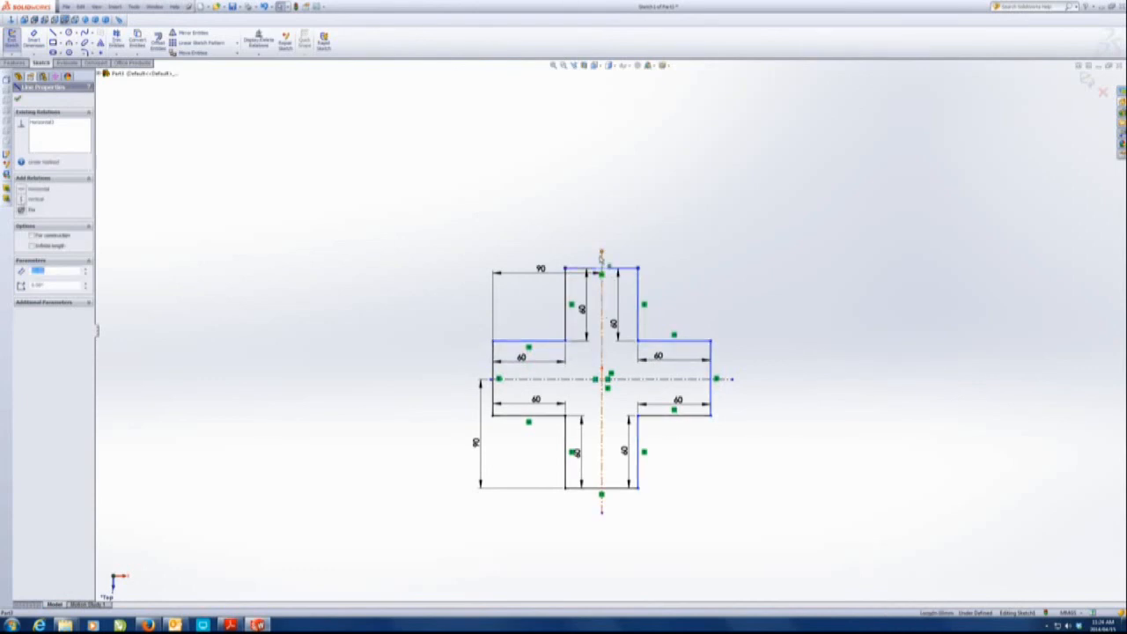
{"action": "left_click", "coordinate": [33, 40]}
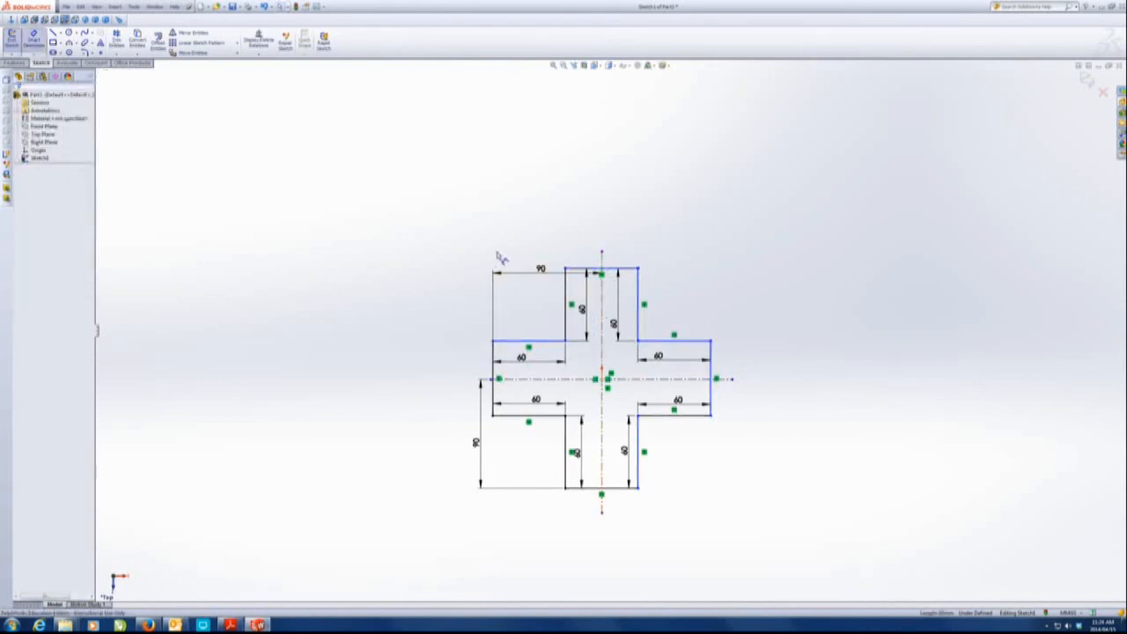
{"action": "left_click", "coordinate": [594, 274]}
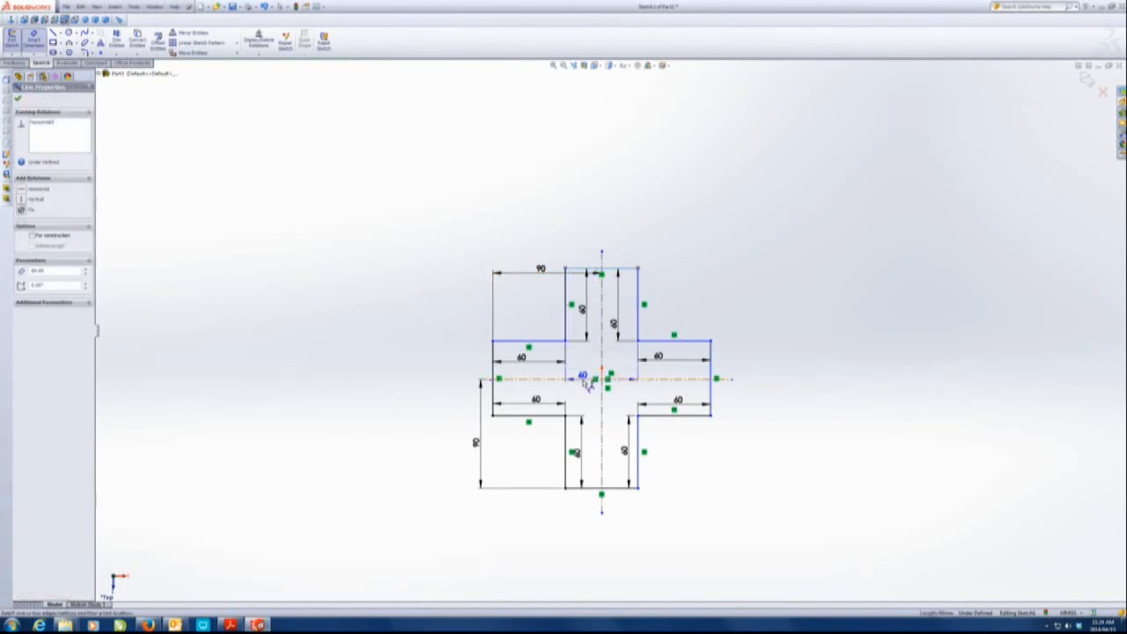
{"action": "left_click", "coordinate": [480, 325]}
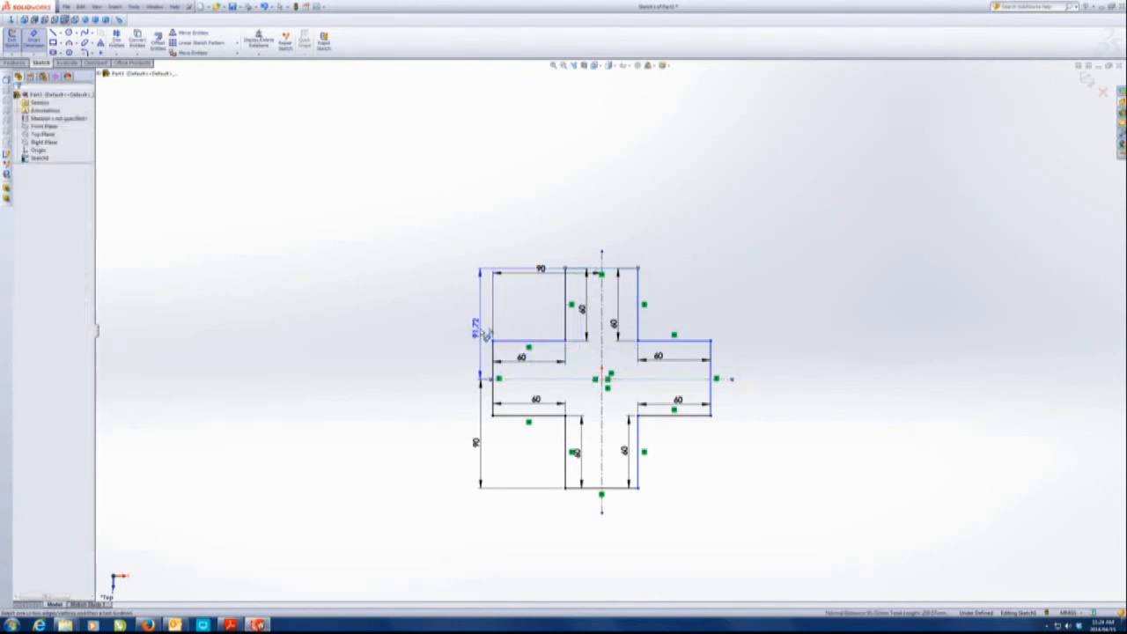
{"action": "type", "text": "90"}
{"action": "key", "text": "Return"}
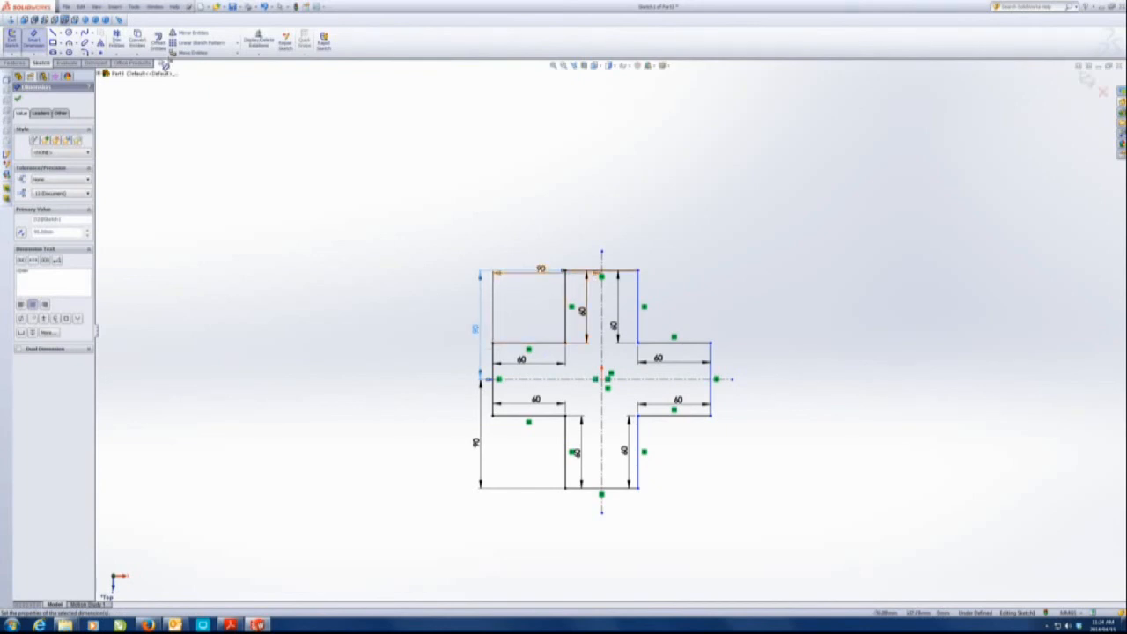
{"action": "key", "text": "Escape"}
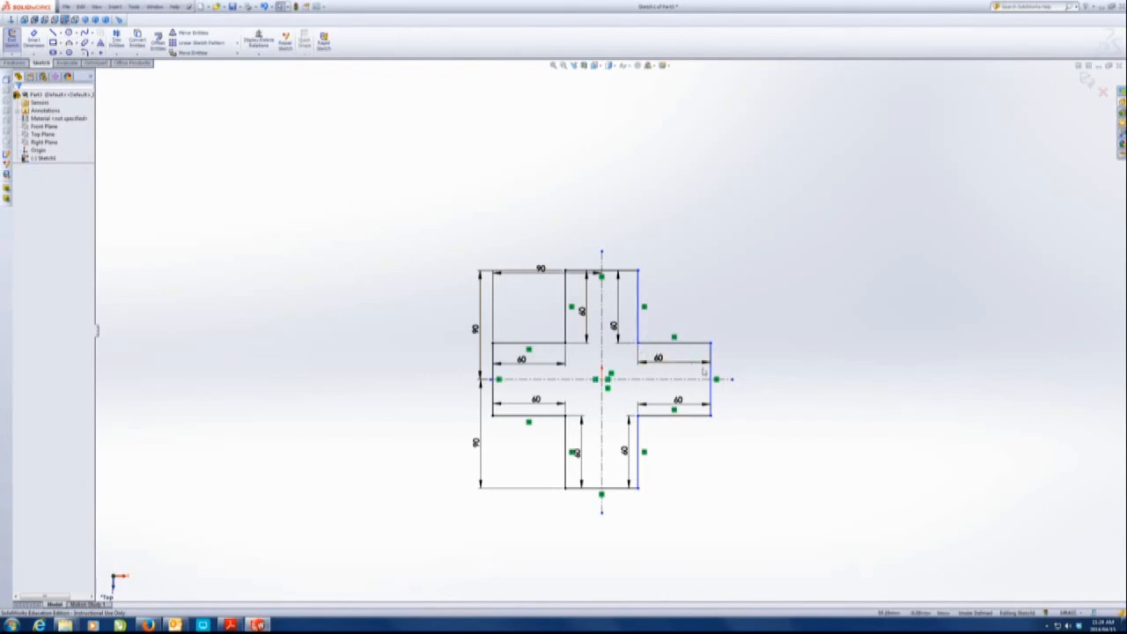
- Test the cross's right edge for free movement and dimension the overall width between the left and right edges at 180 mm
{"action": "mouse_move", "coordinate": [713, 375]}
{"action": "left_mouse_down"}
{"action": "mouse_move", "coordinate": [743, 372]}
{"action": "mouse_move", "coordinate": [711, 379]}
{"action": "left_mouse_up"}
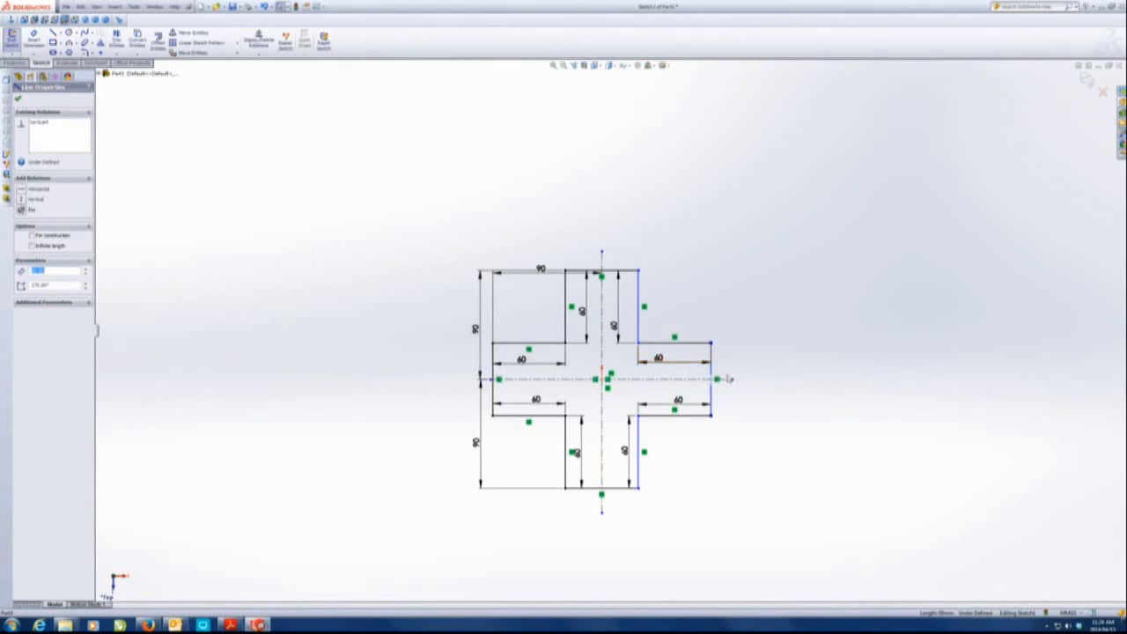
{"action": "left_click", "coordinate": [34, 37]}
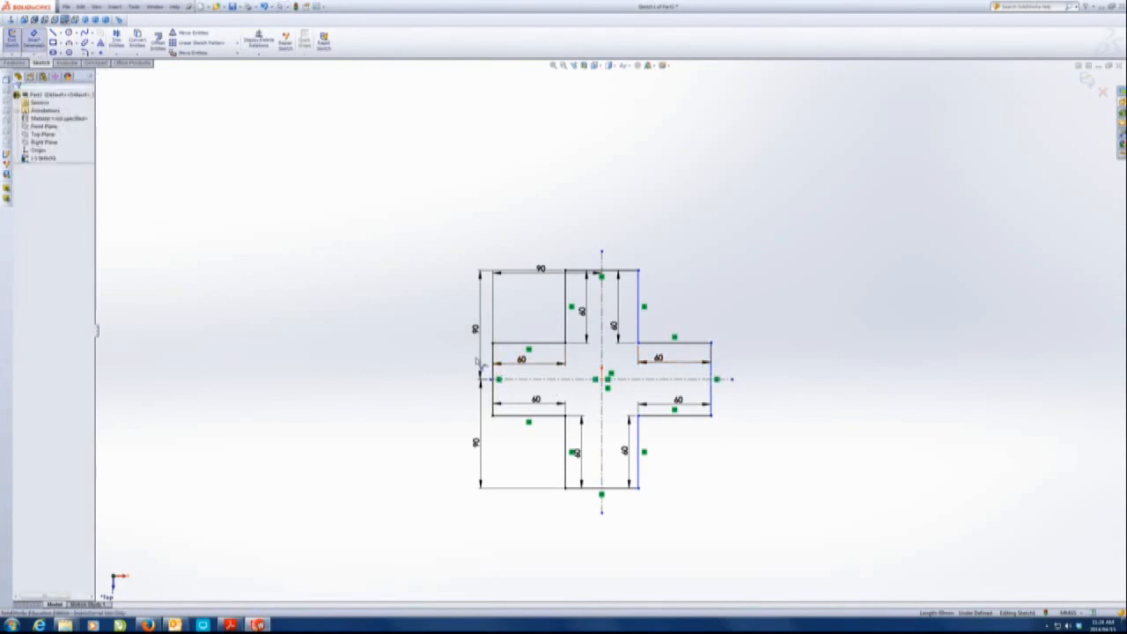
{"action": "left_click", "coordinate": [496, 377]}
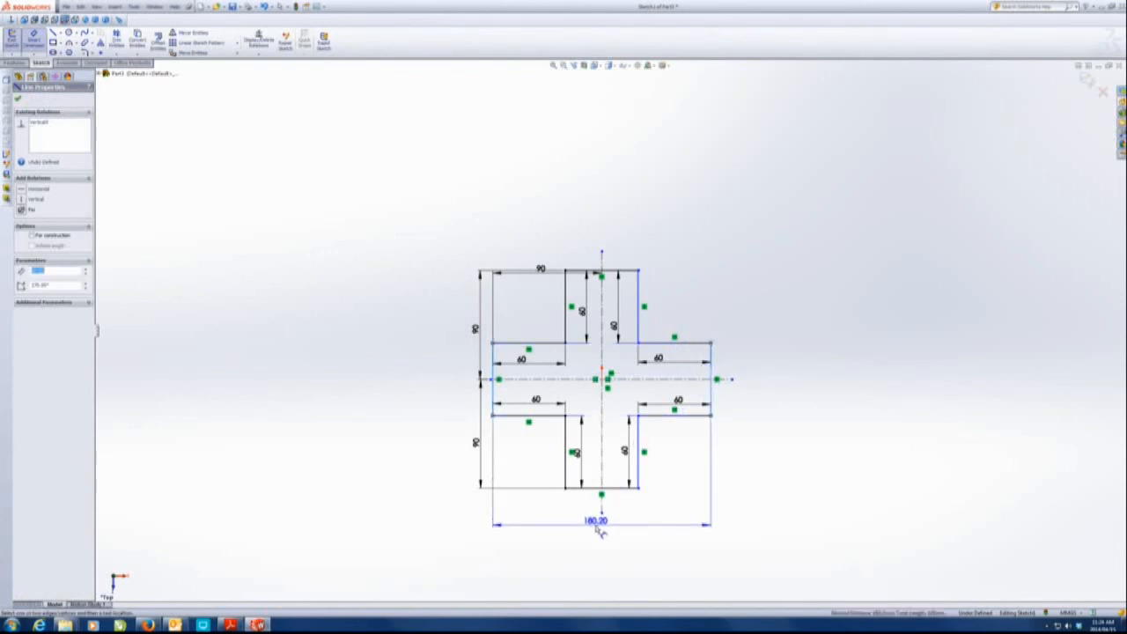
{"action": "left_click", "coordinate": [602, 528]}
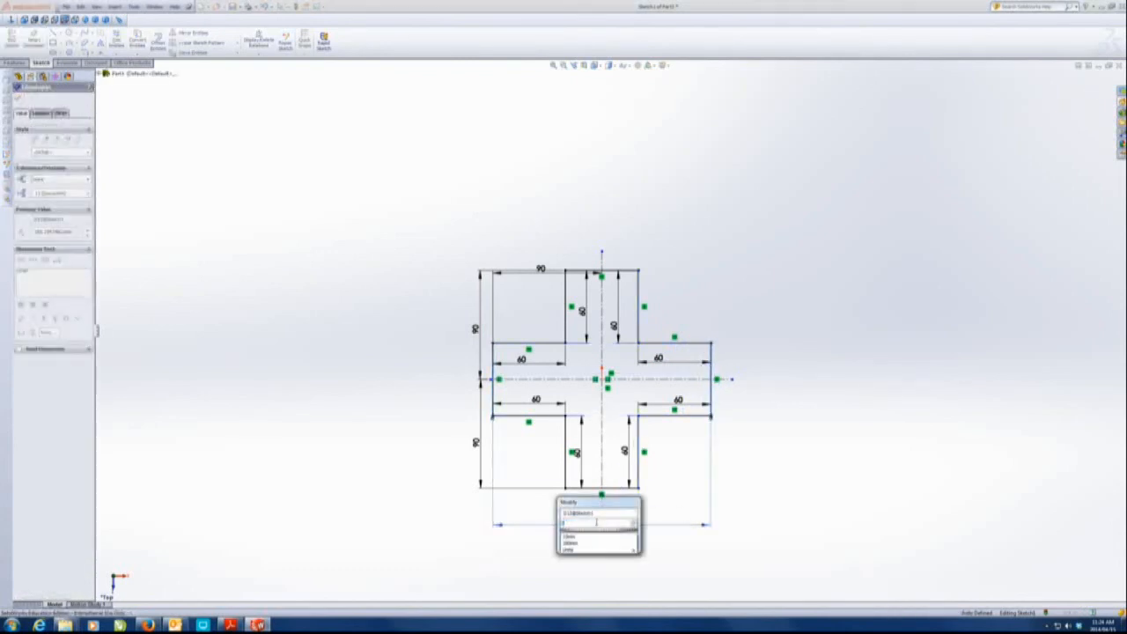
{"action": "key", "text": "Return"}
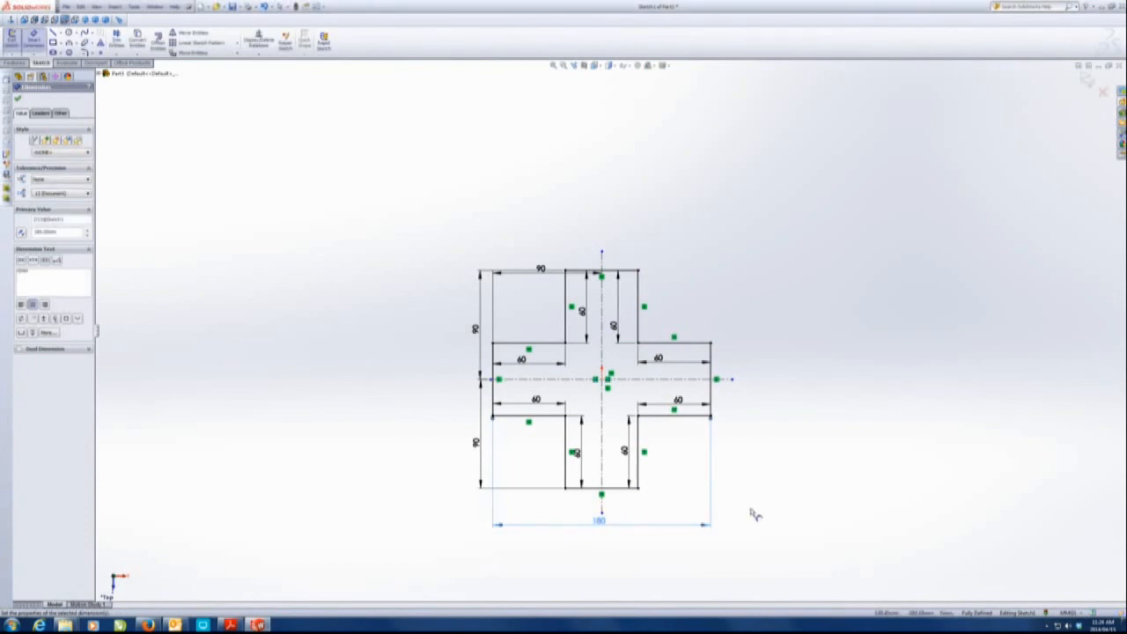
- Switch to the study guide PDF in Adobe Reader and review the Exercise 1.4 drawing and instructions
{"action": "left_click", "coordinate": [230, 625]}
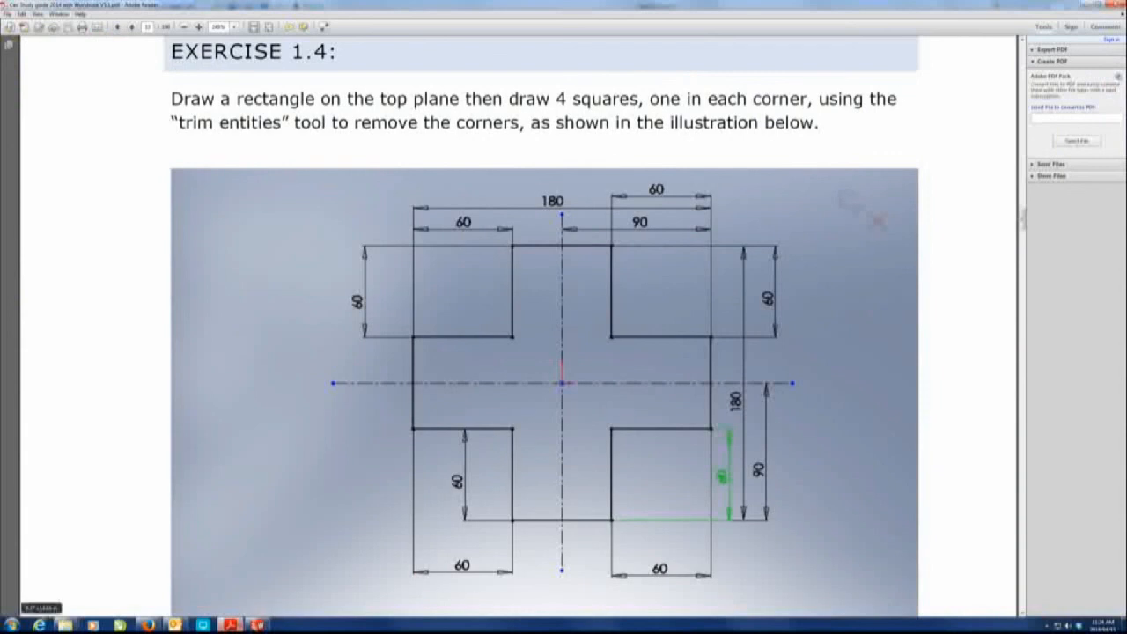
{"action": "scroll", "coordinate": [544, 335], "scroll_direction": "up", "scroll_amount": 2}
{"action": "scroll", "coordinate": [360, 347], "scroll_direction": "up", "scroll_amount": 15}
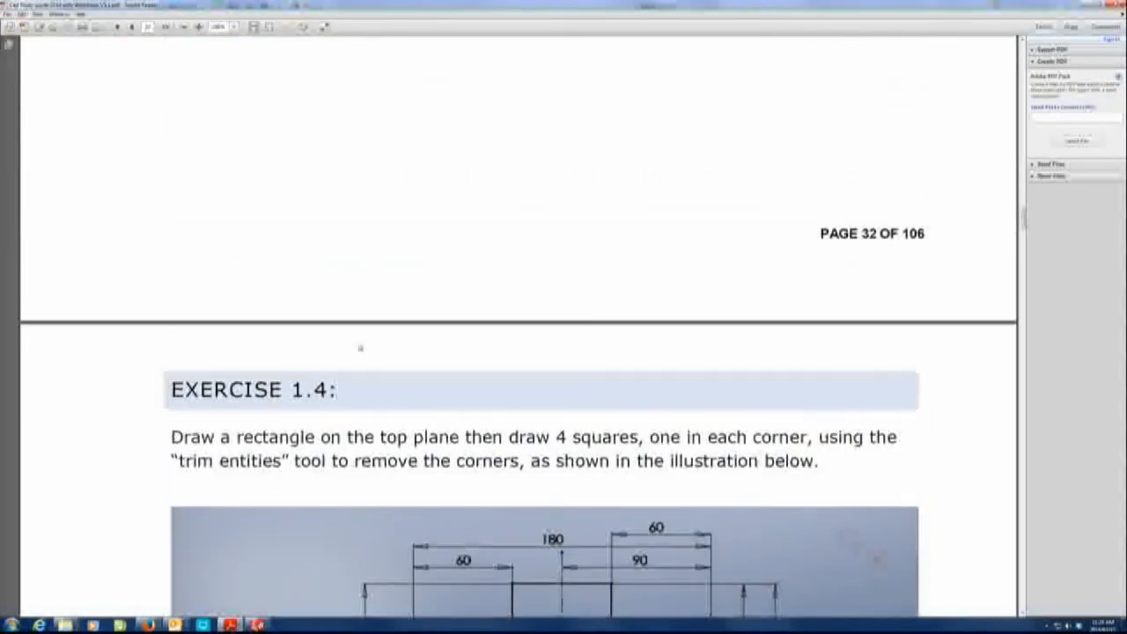